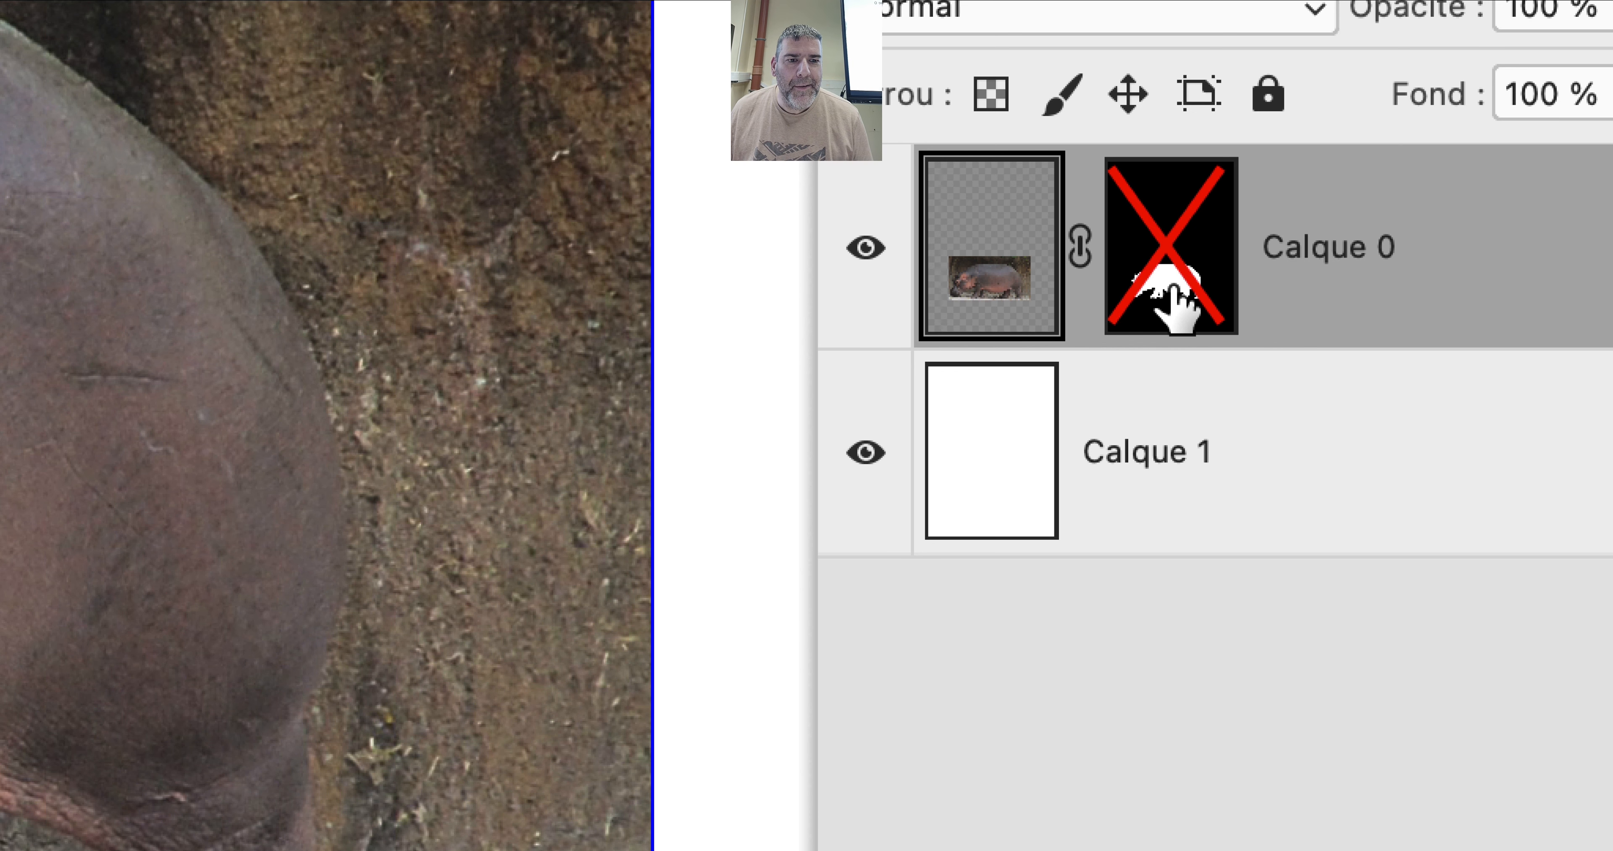
Step: Re-enable the layer mask on Calque 0 and check the mask on its own in the document
left_click(1173, 285, "shift")
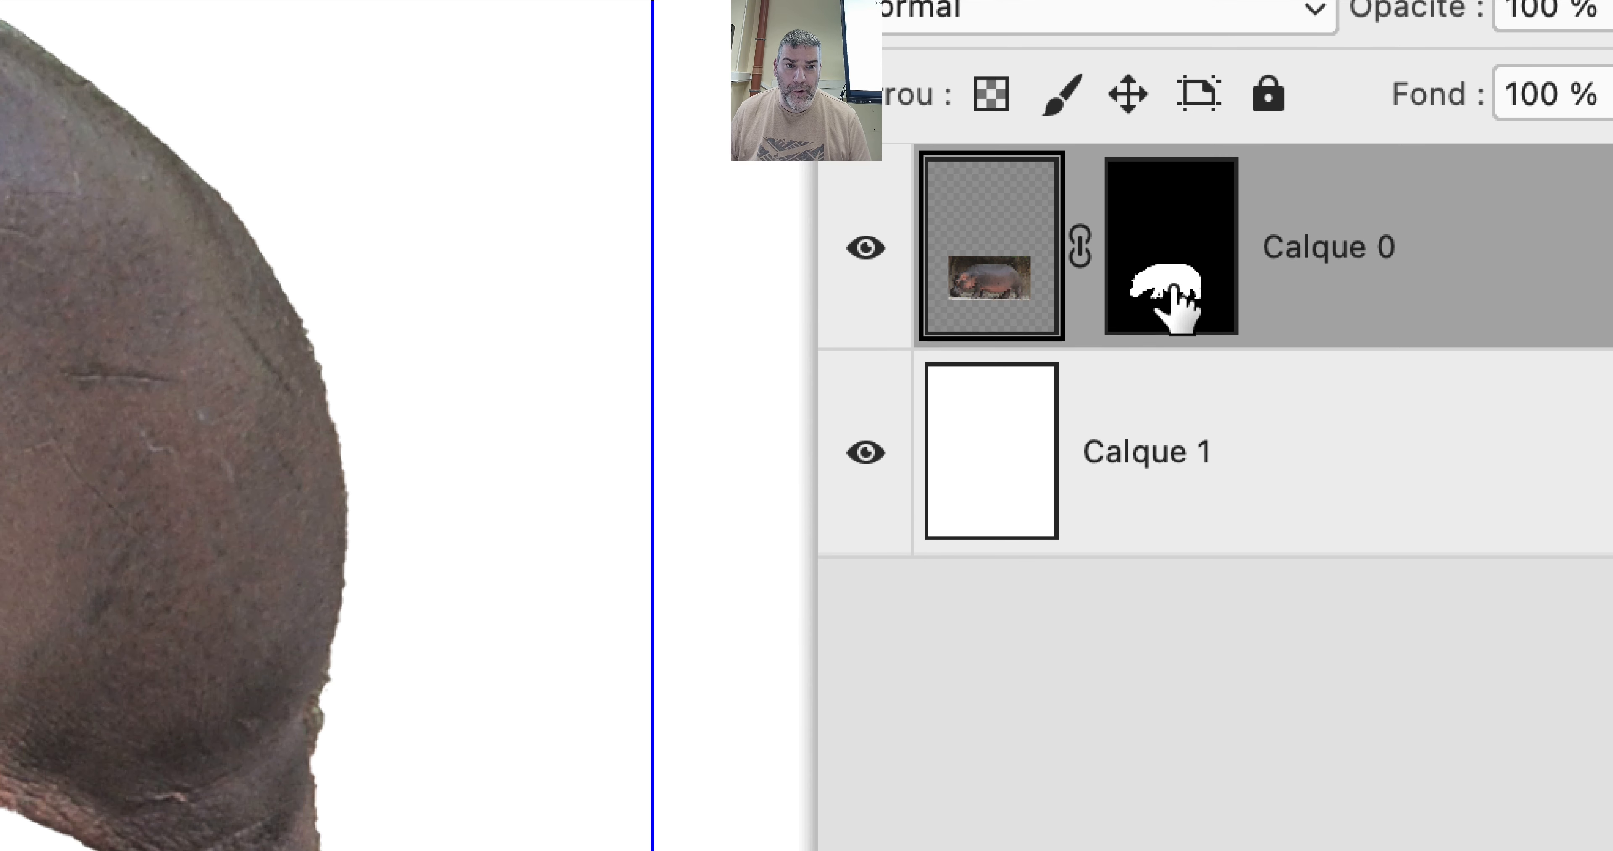
left_click(1172, 288, "alt")
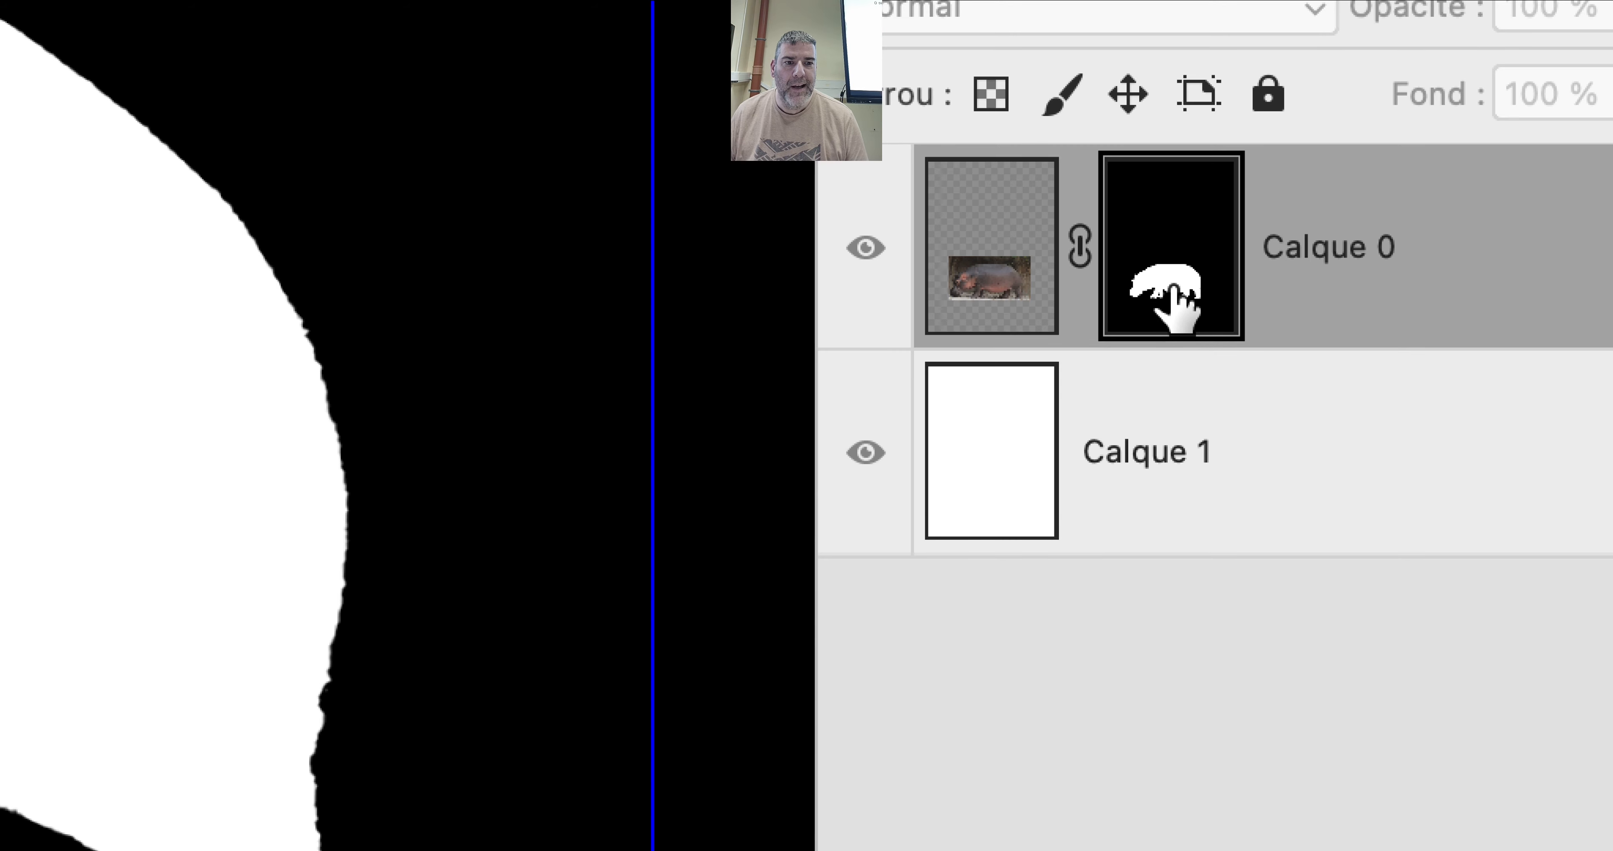
left_click(1173, 289, "alt")
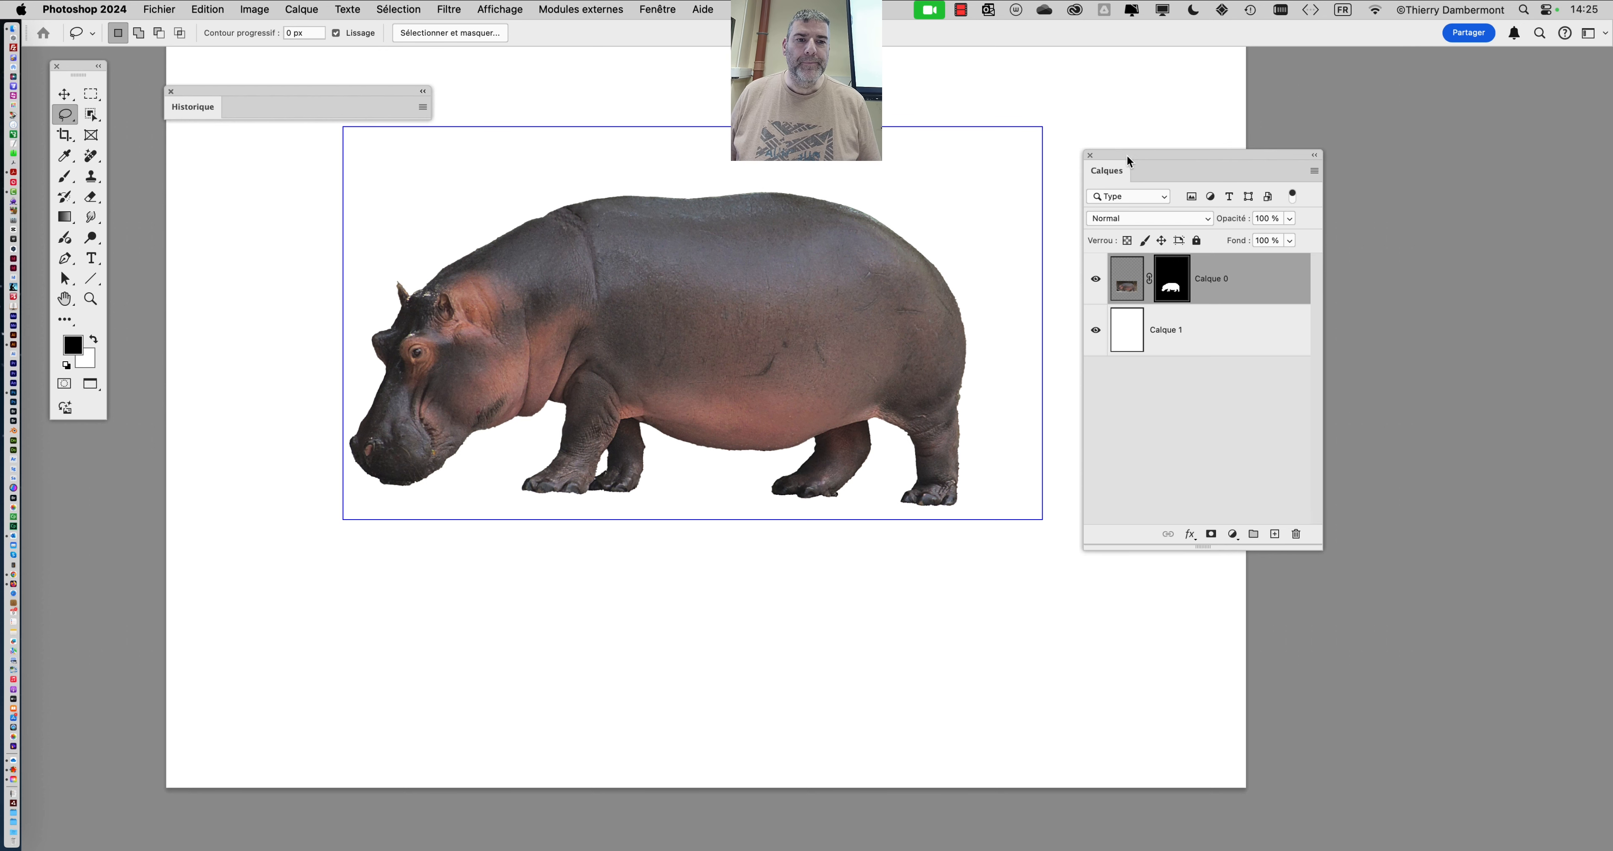
Step: Duplicate the masked hippo layer Calque 0 together with its mask
left_click_drag(1125, 157, 1240, 111)
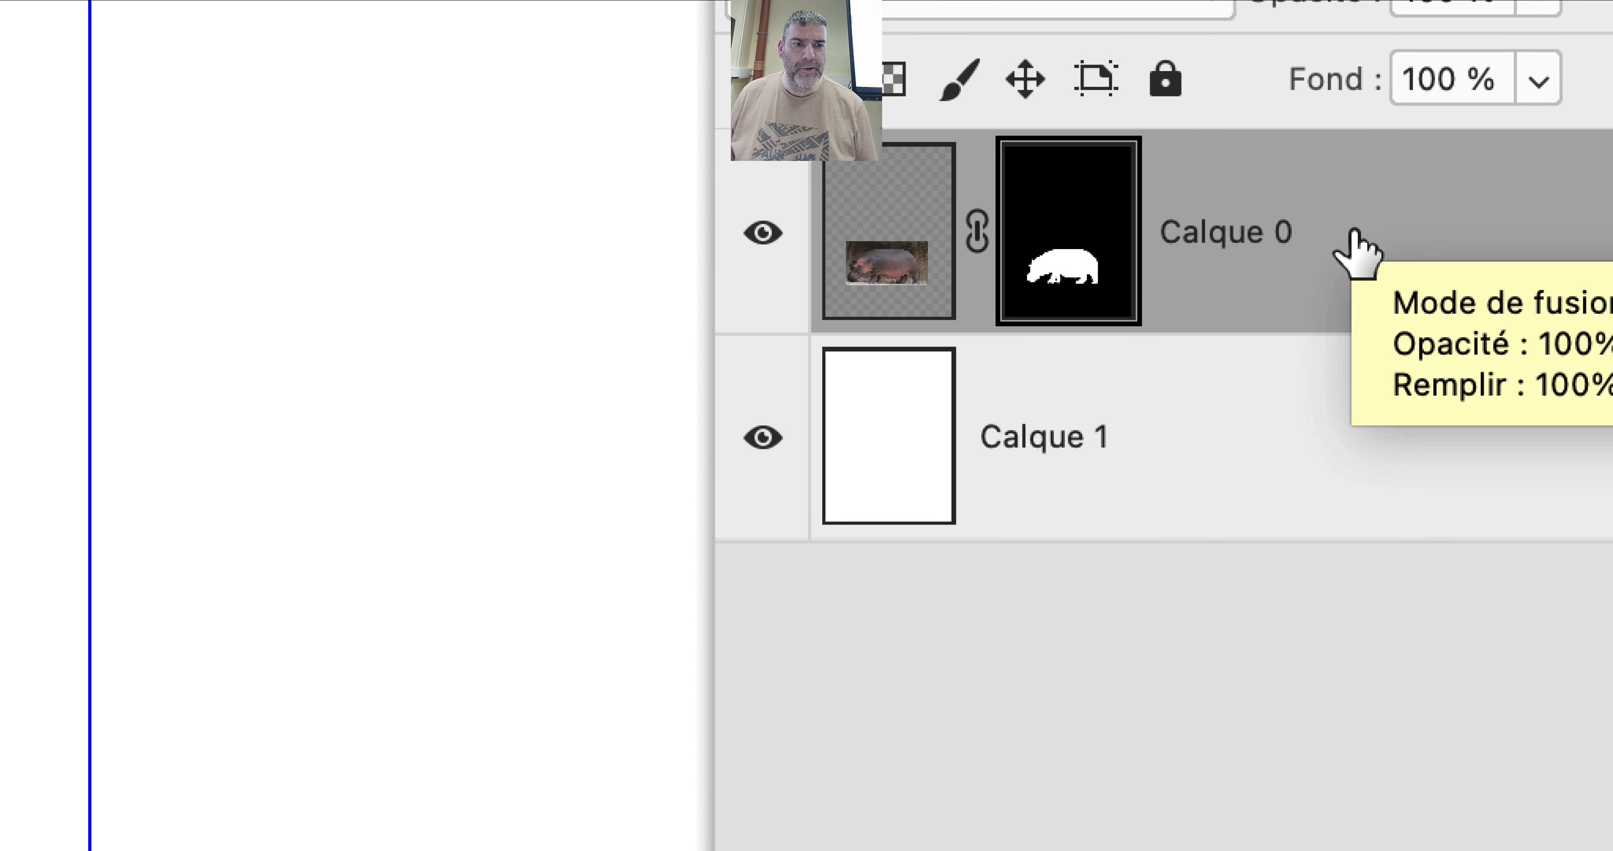
left_click_drag(1358, 245, 1378, 436)
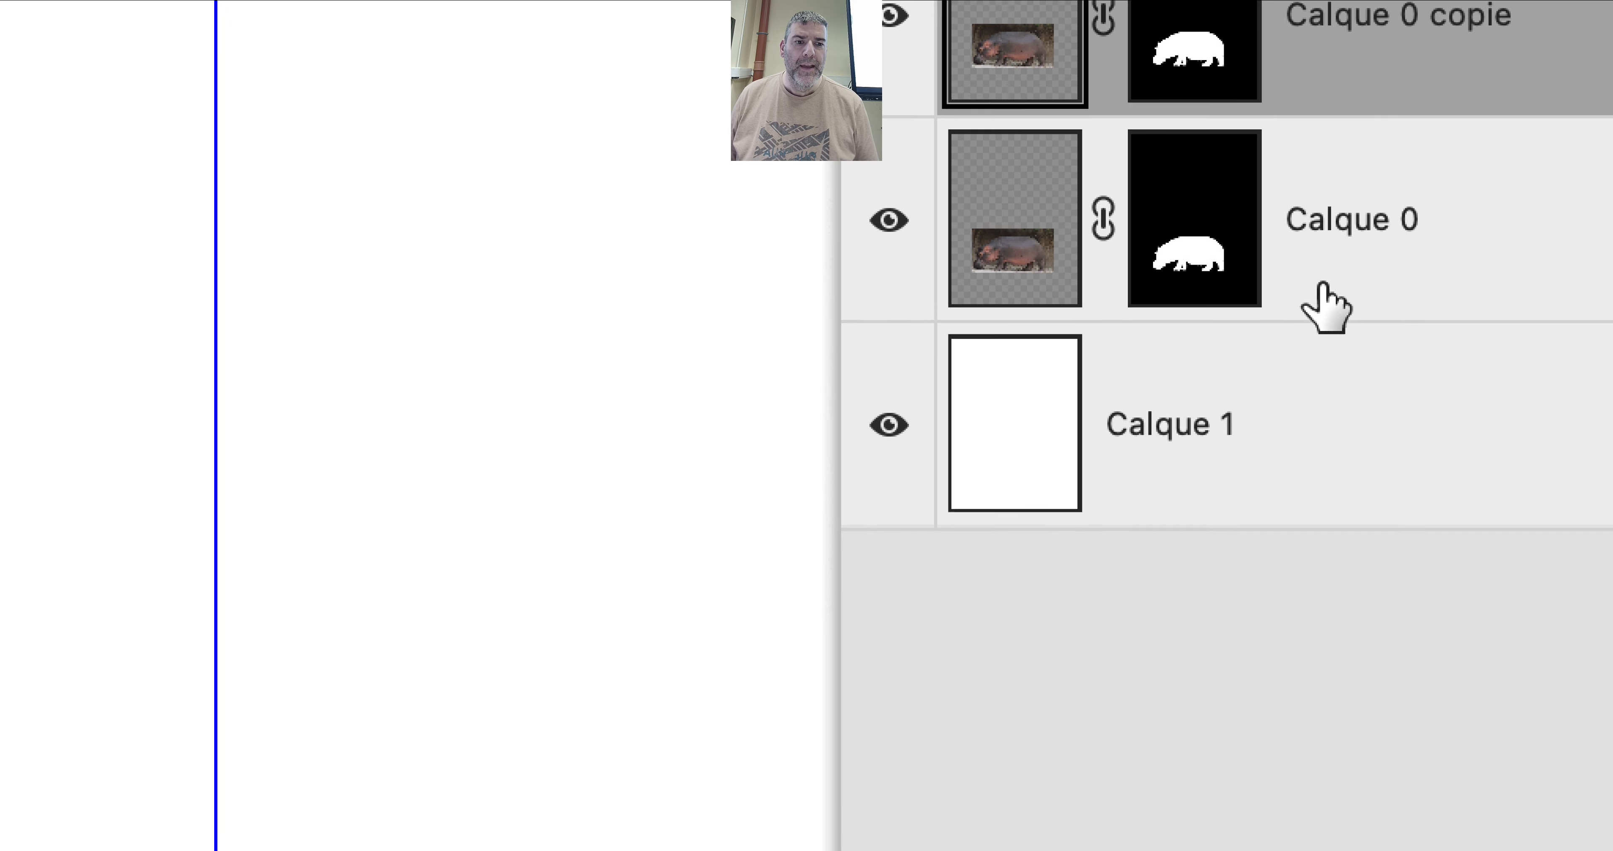
Step: Rename the original Calque 0 layer to "backup" and hide it
left_click(1237, 416)
double_click(1336, 275)
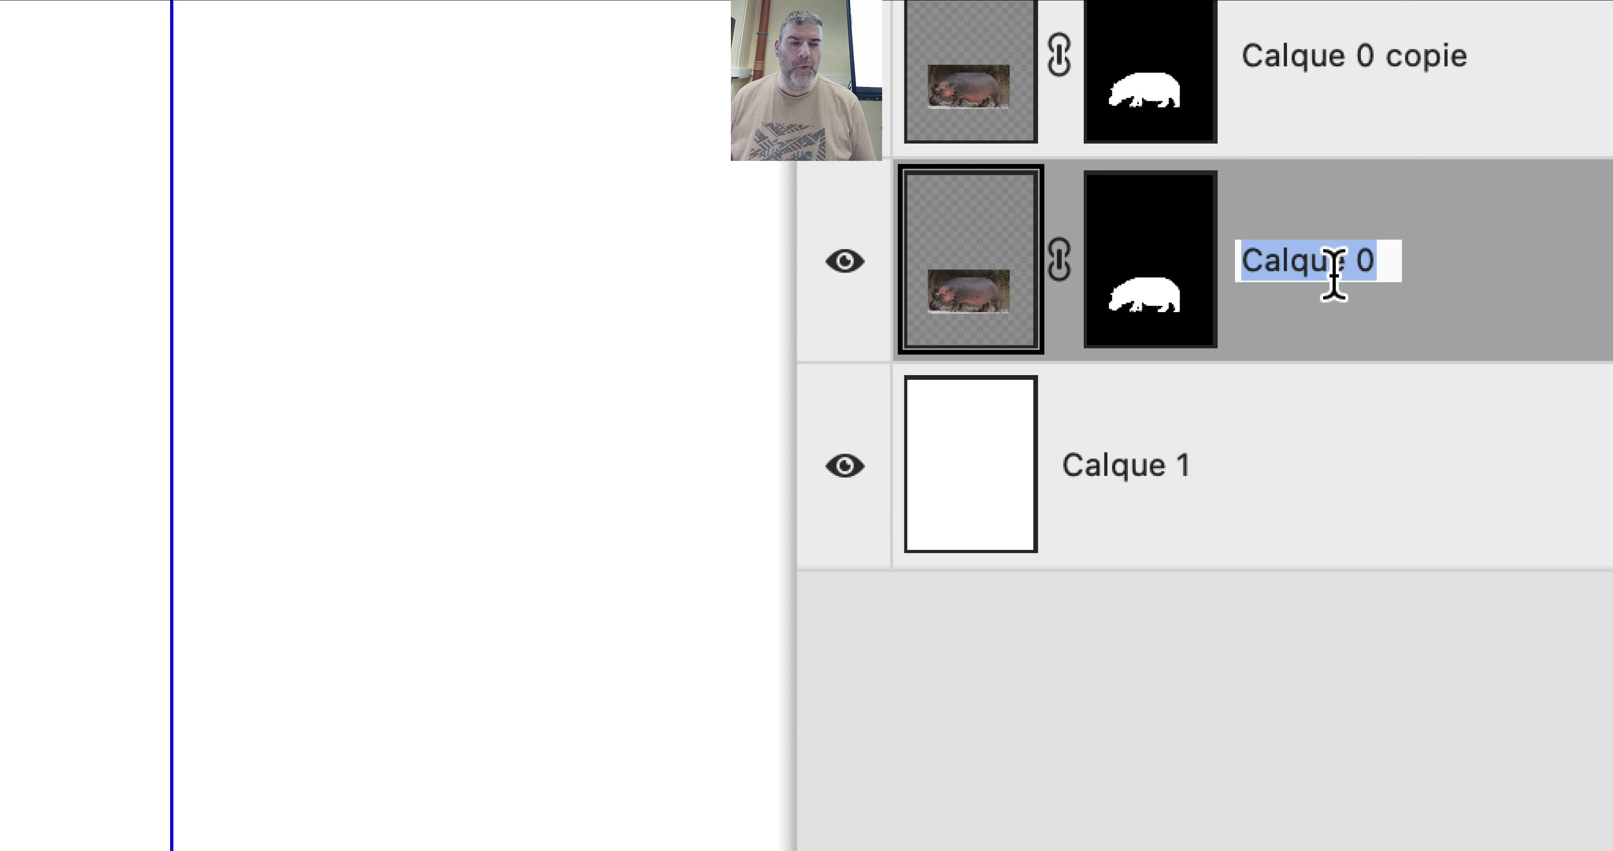
type("backup")
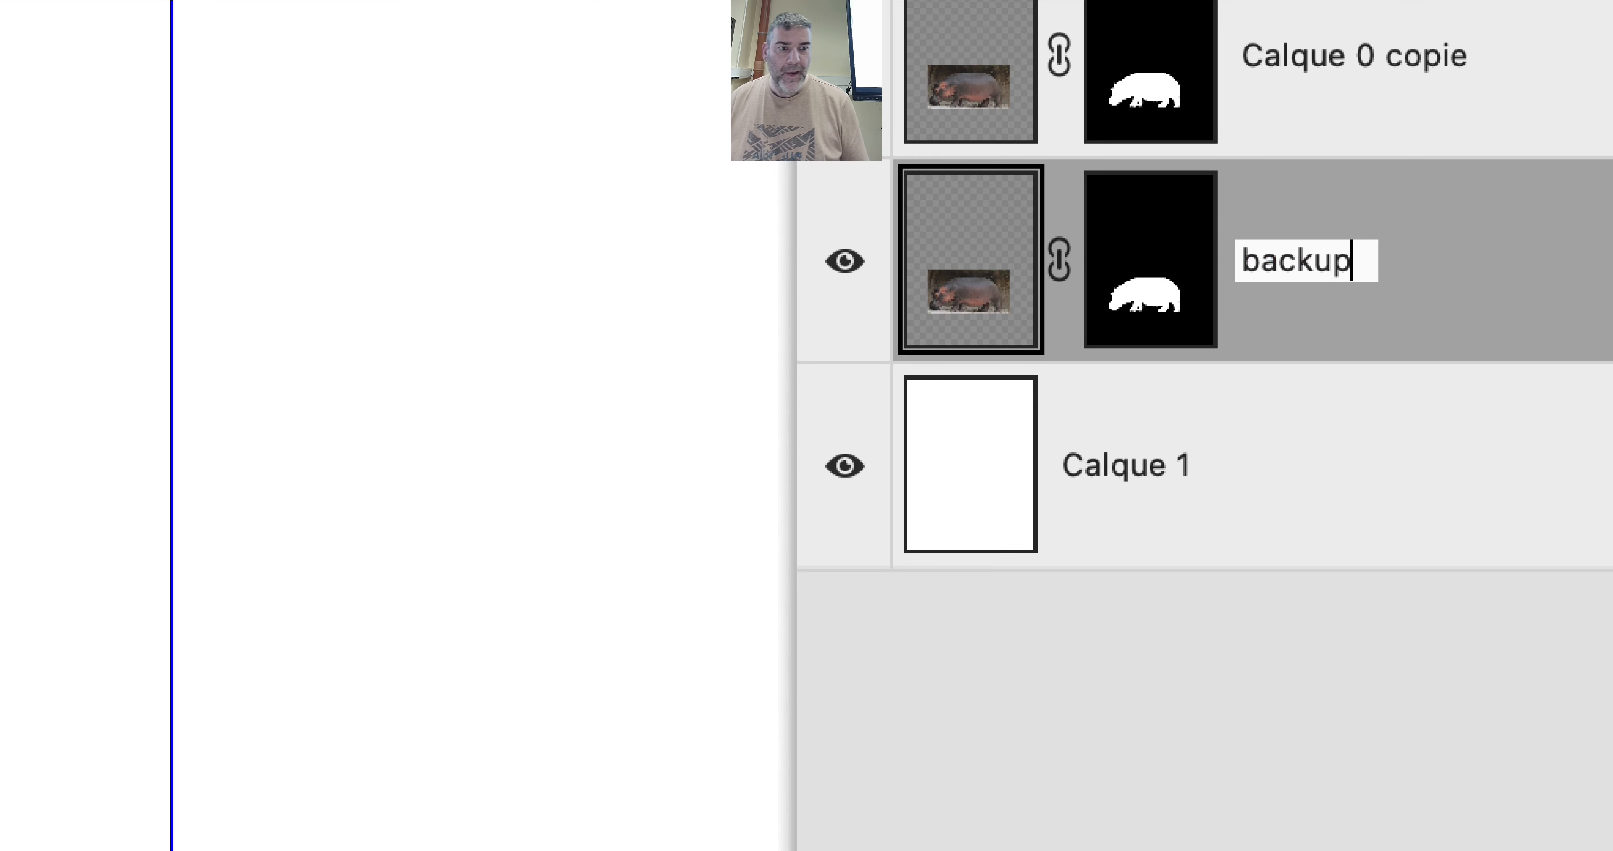
key("Return")
left_click(802, 326)
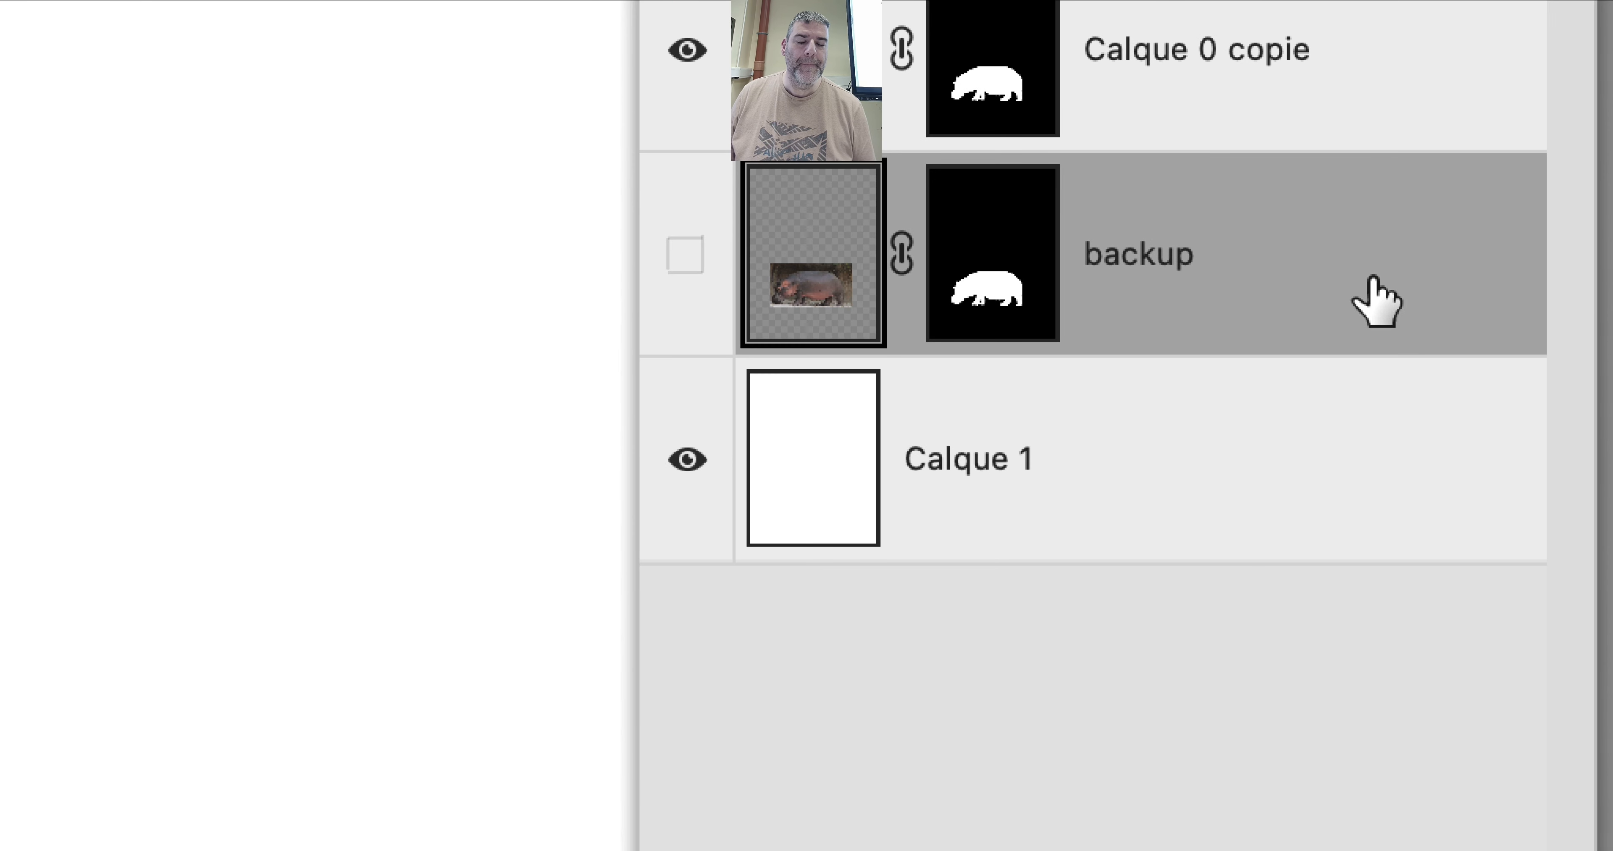
Step: Start Puppet Warp (Déformation de la marionnette) on the Calque 0 copie layer and show its mesh
left_click(1322, 44)
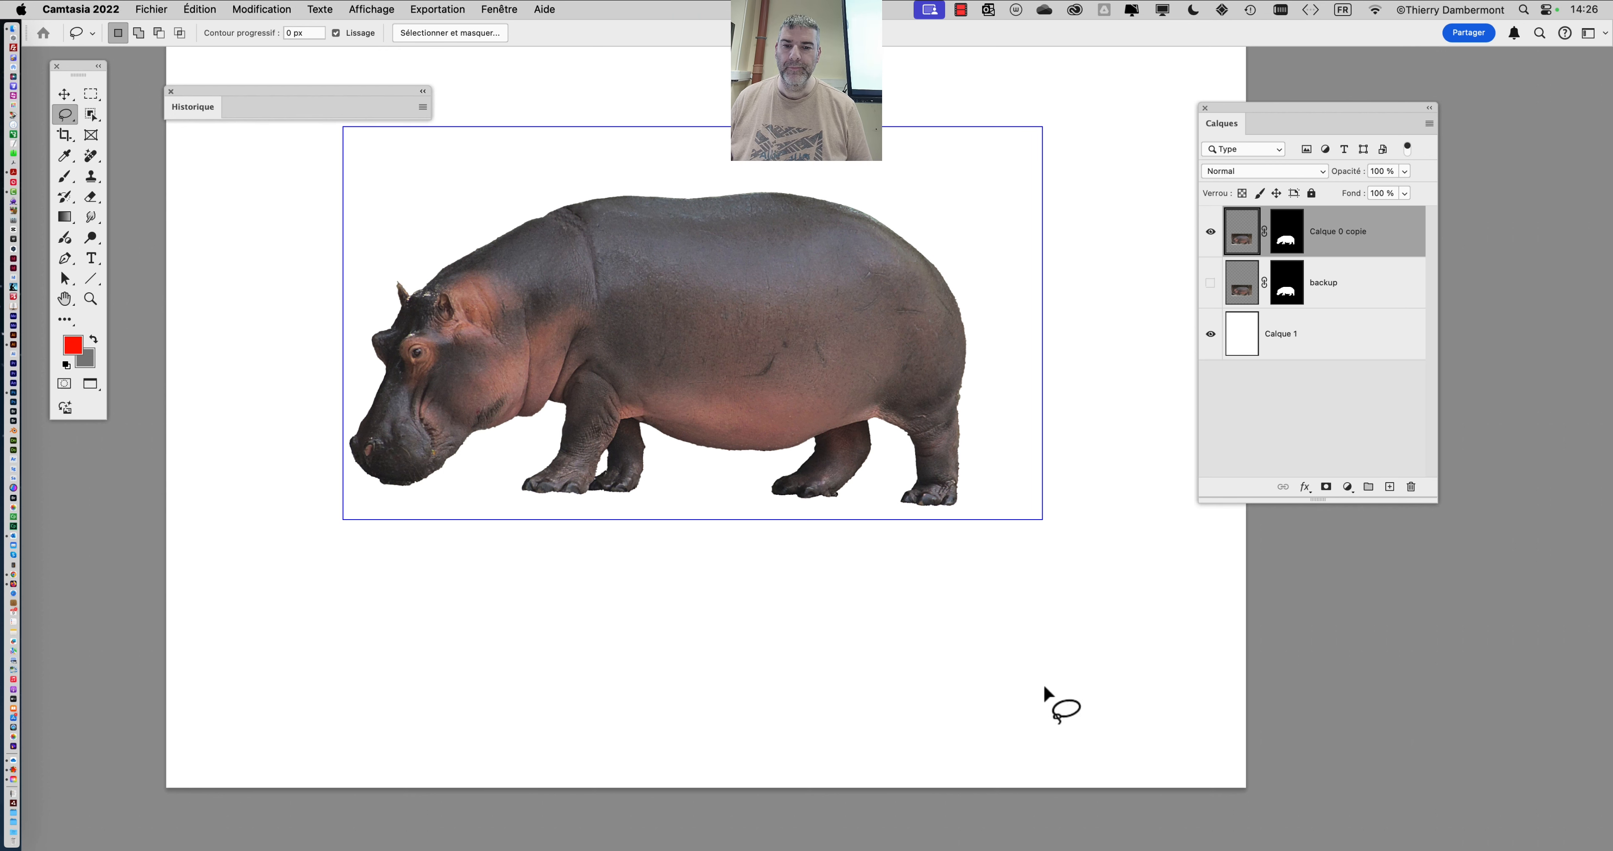
left_click(1044, 692)
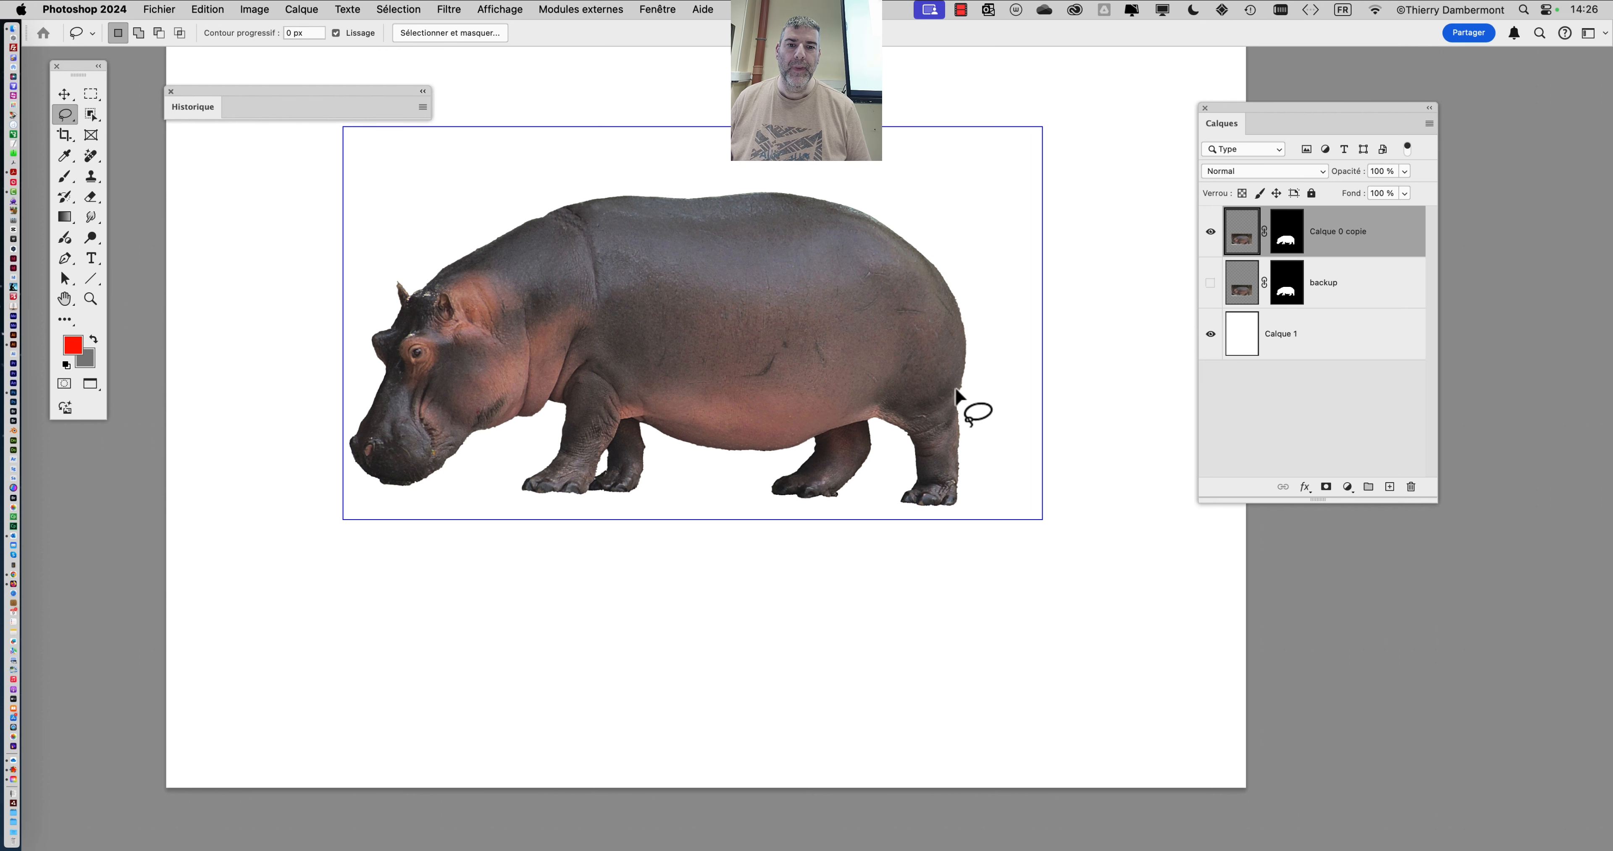
scroll(900, 438, "down", 3)
scroll(897, 430, "up", 1)
key("space")
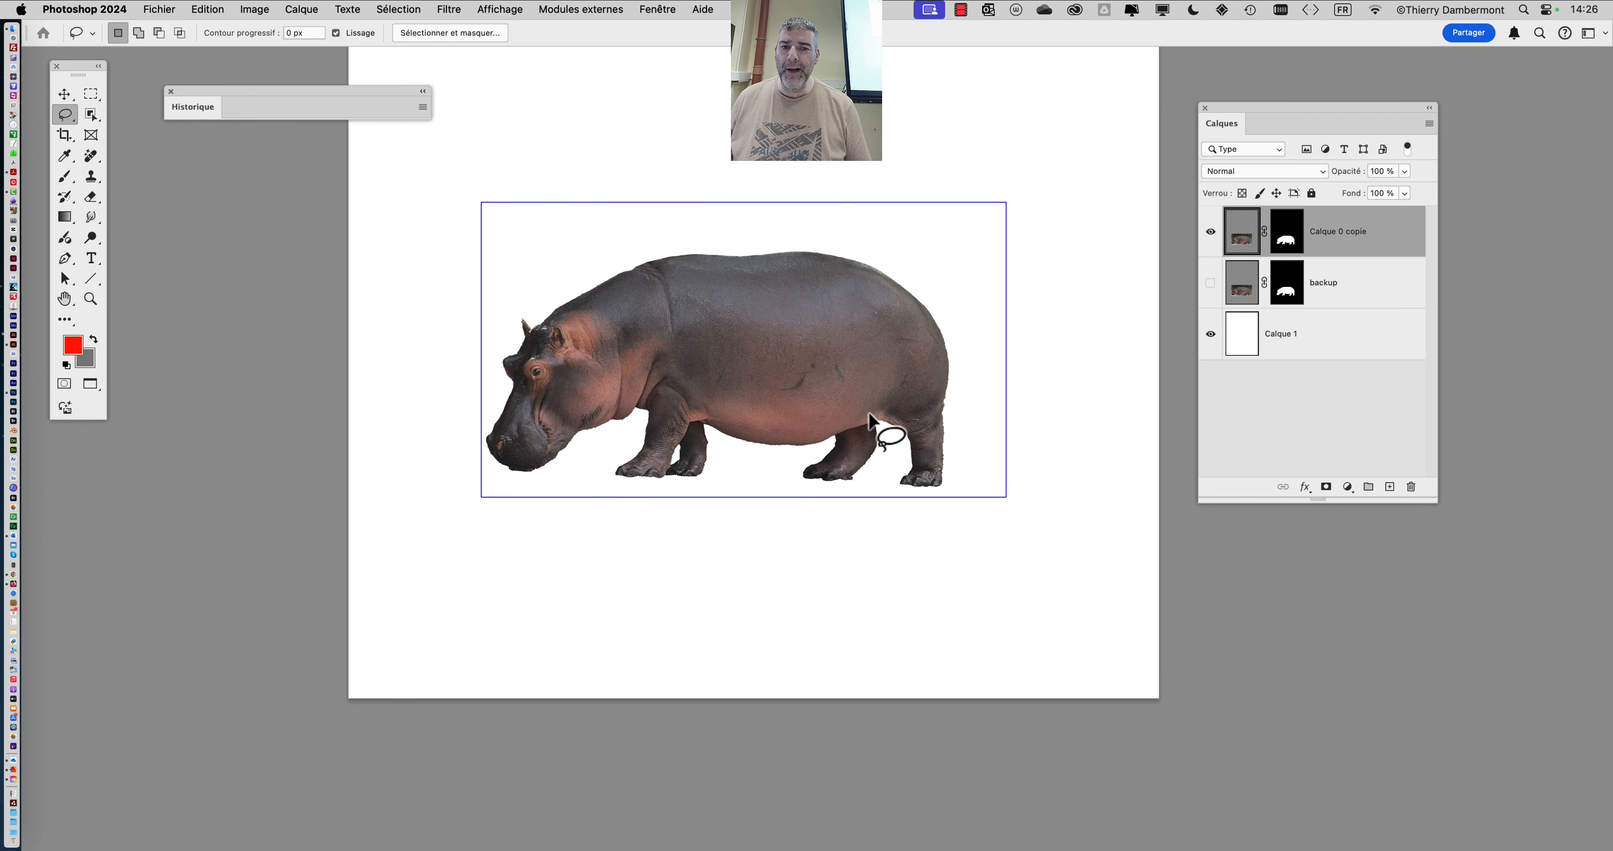
left_click_drag(742, 392, 659, 474)
scroll(659, 474, "up", 1)
scroll(658, 471, "up", 3)
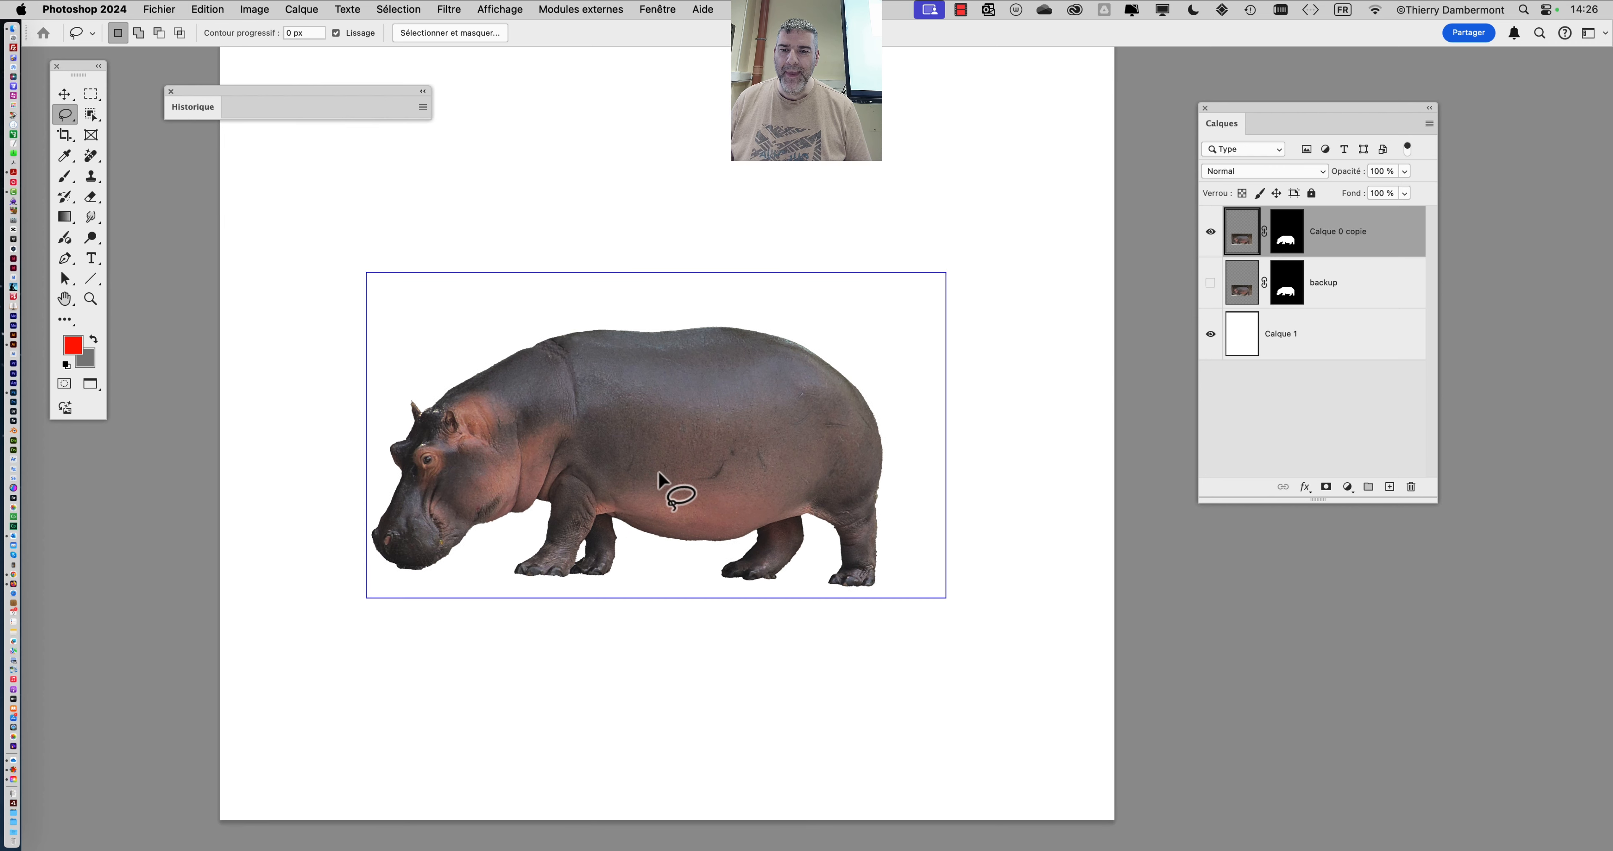
scroll(658, 472, "up", 4)
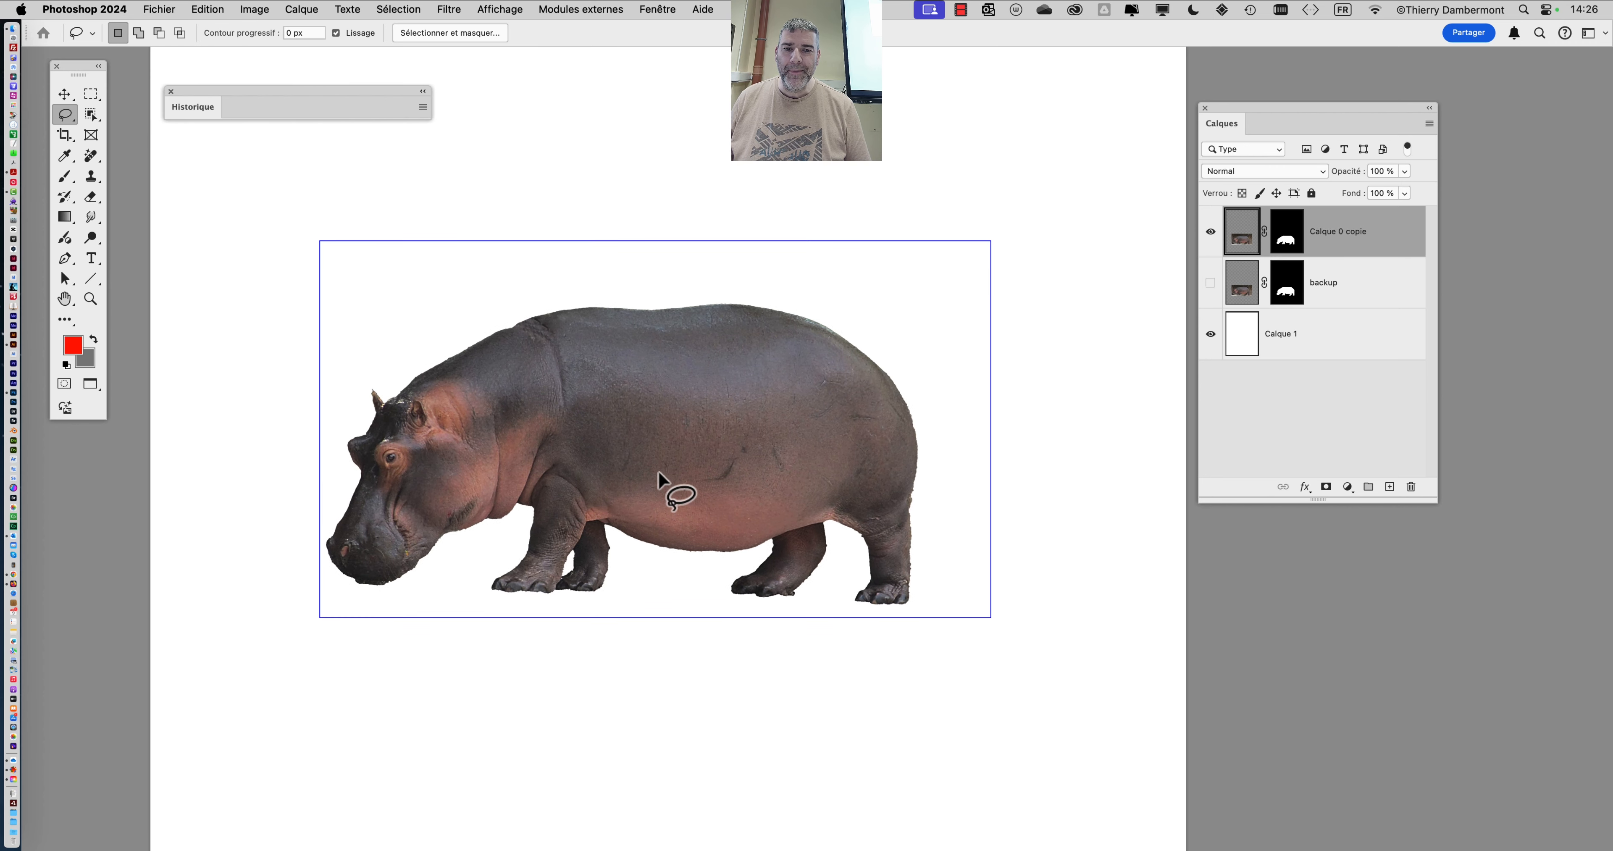
key("space")
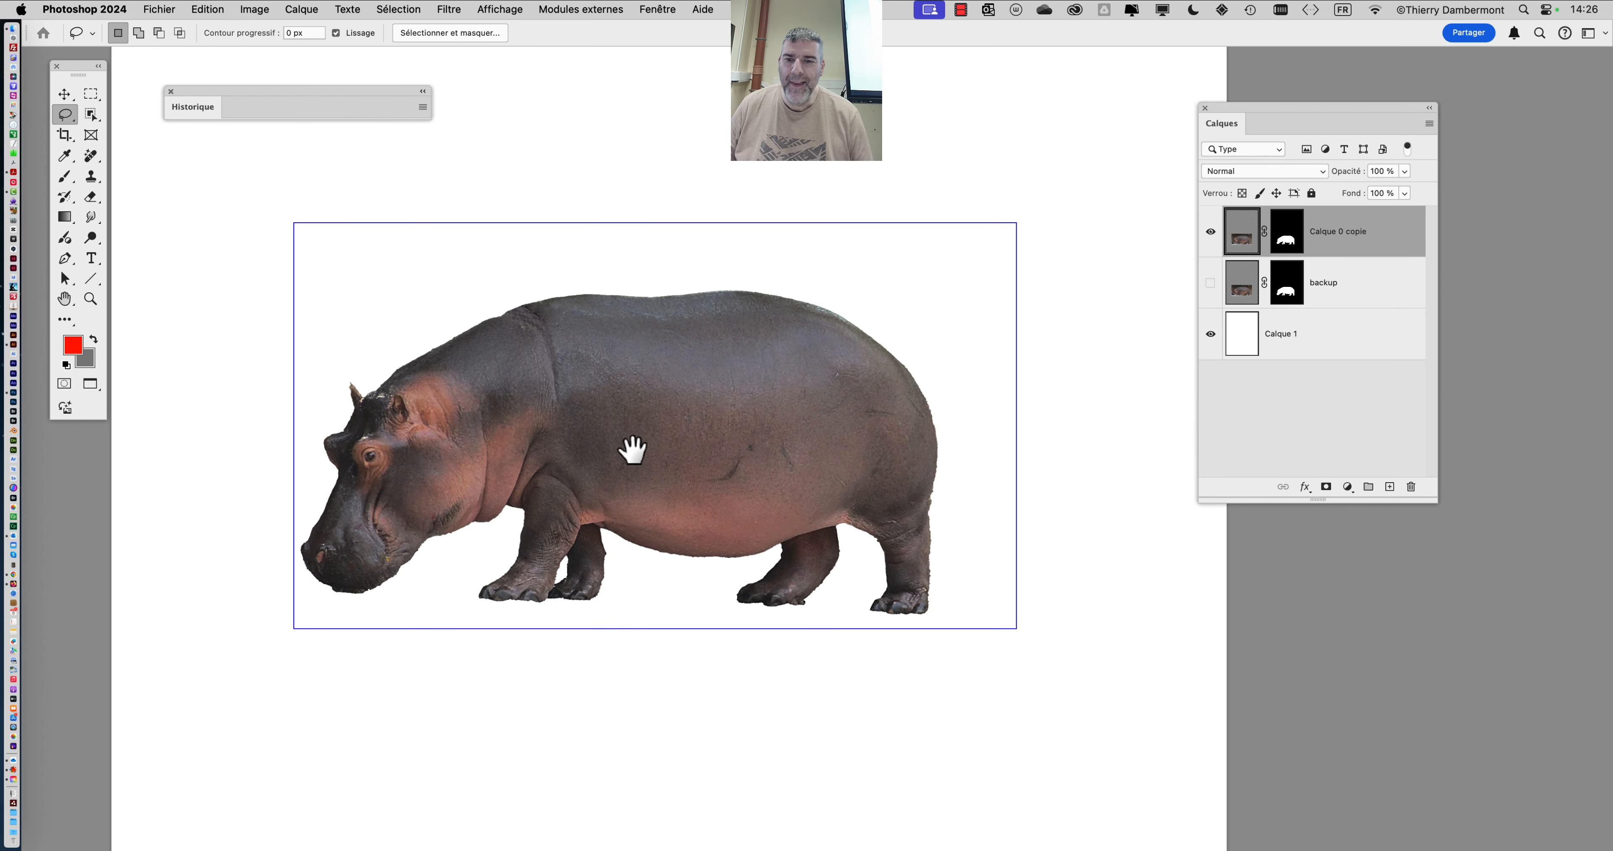
left_click_drag(630, 450, 576, 468)
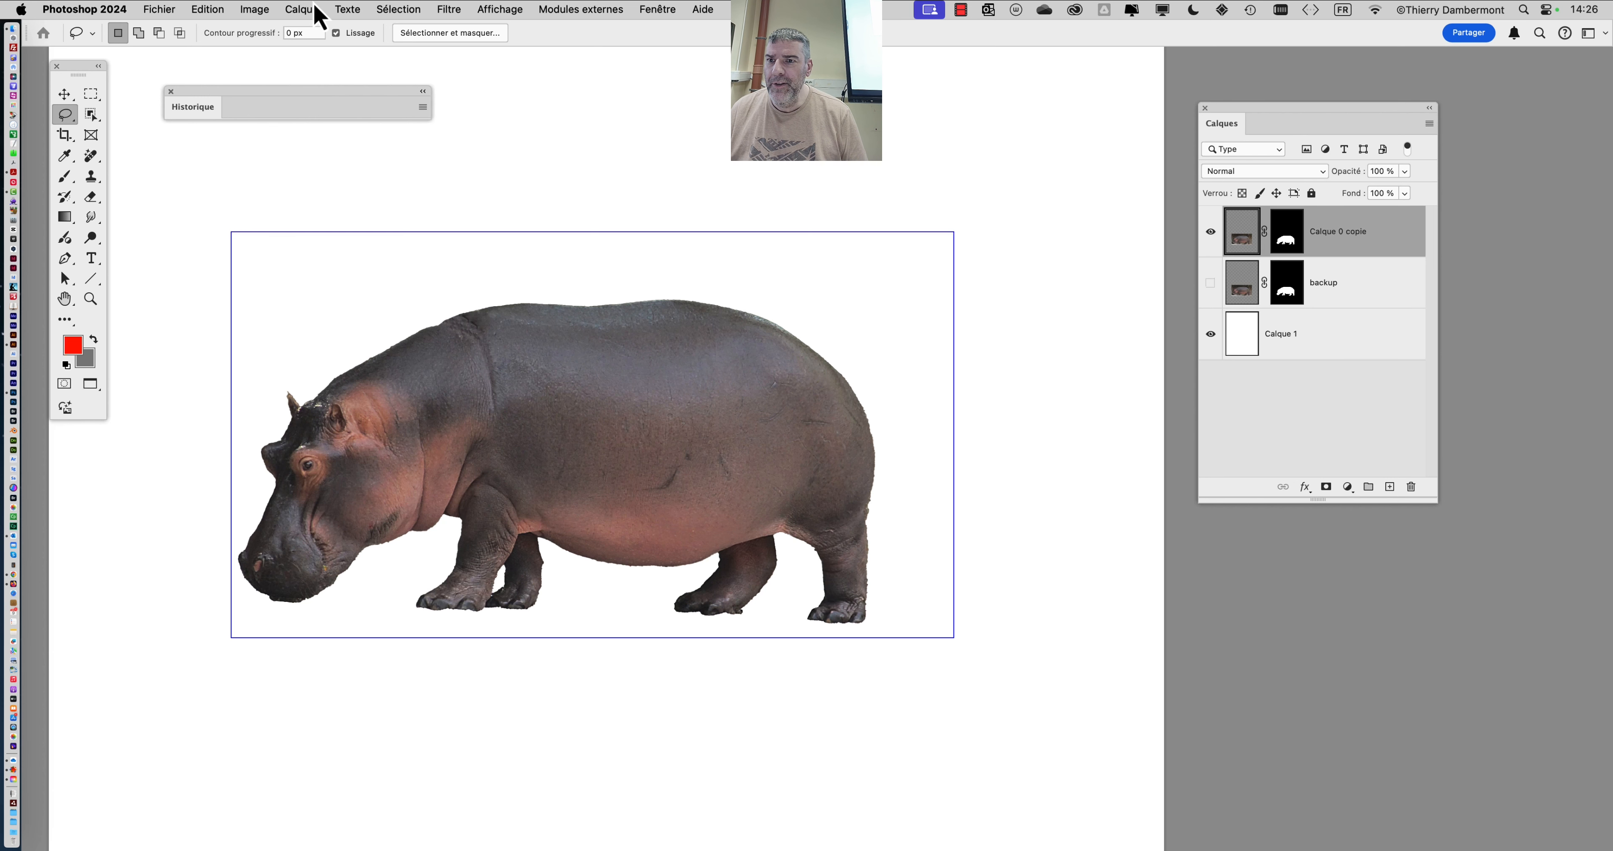
left_click(221, 9)
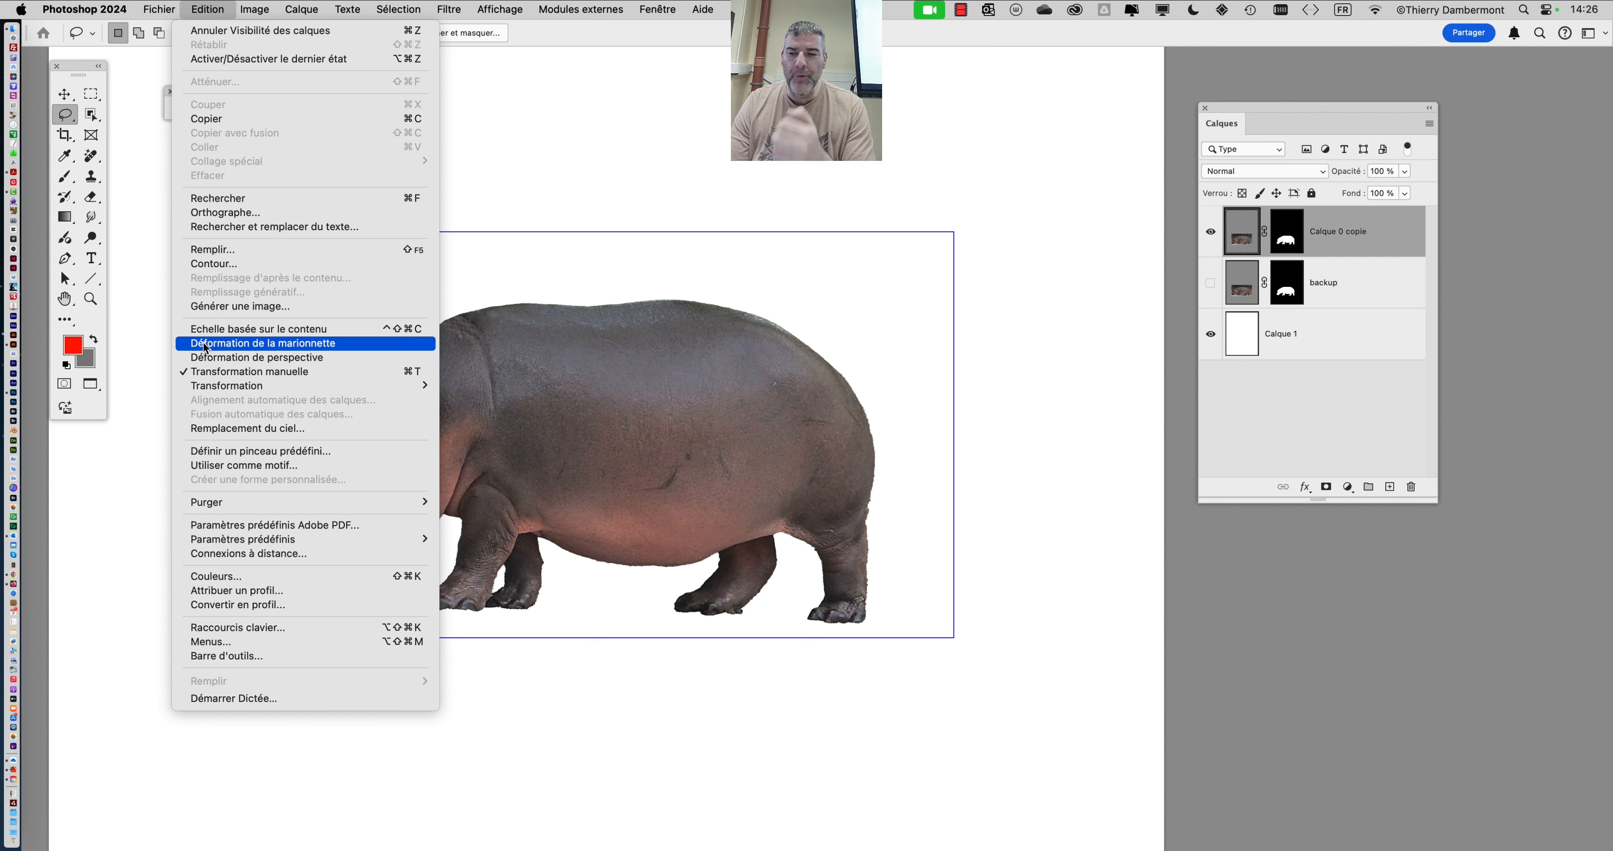
left_click(203, 343)
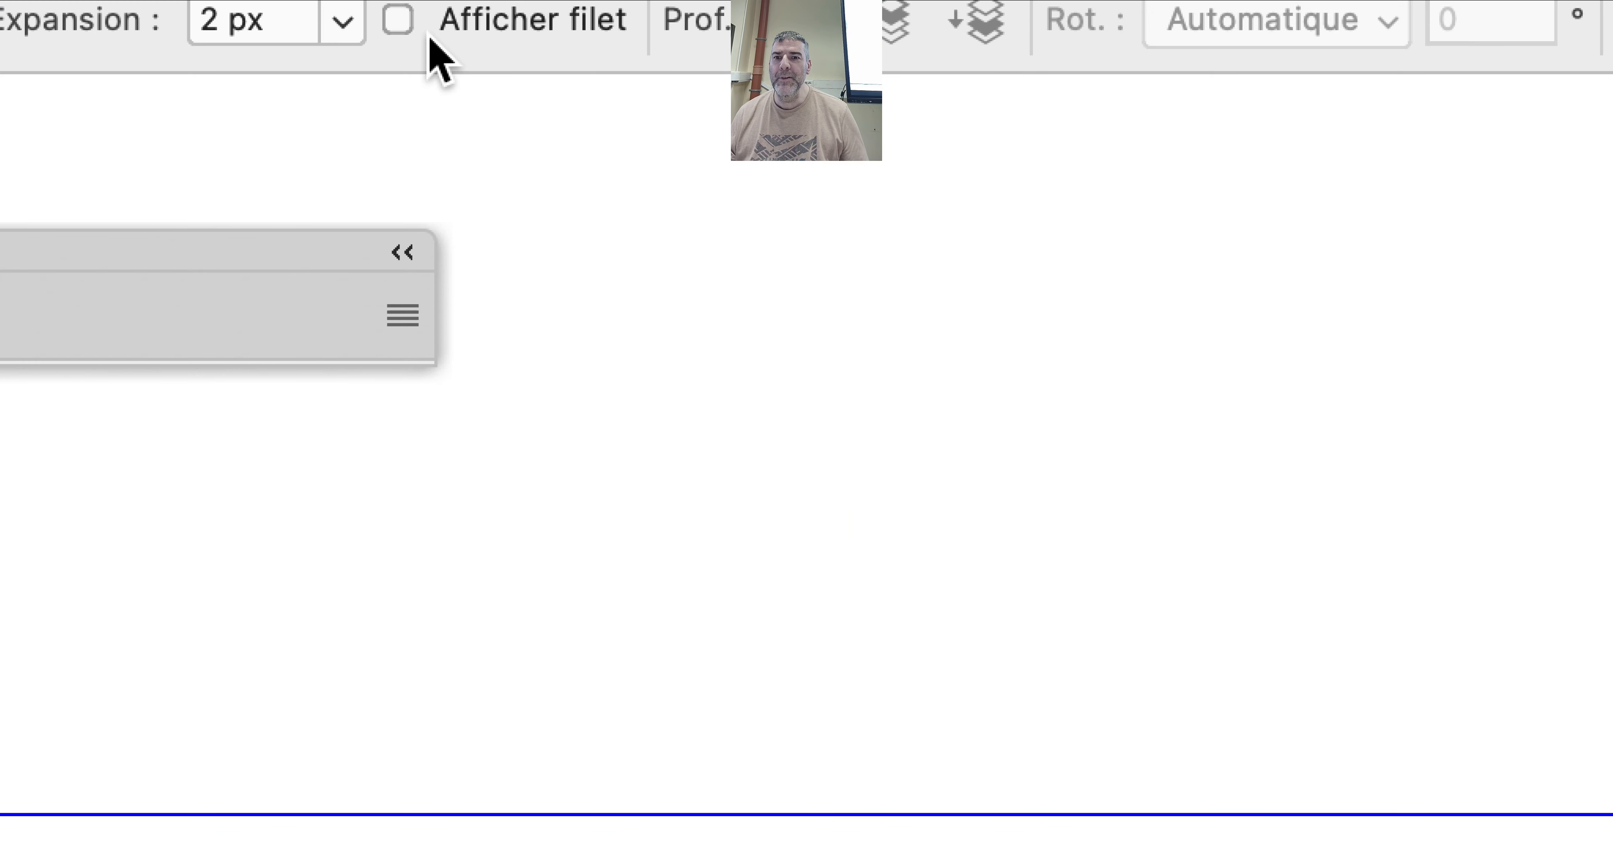
left_click(413, 28)
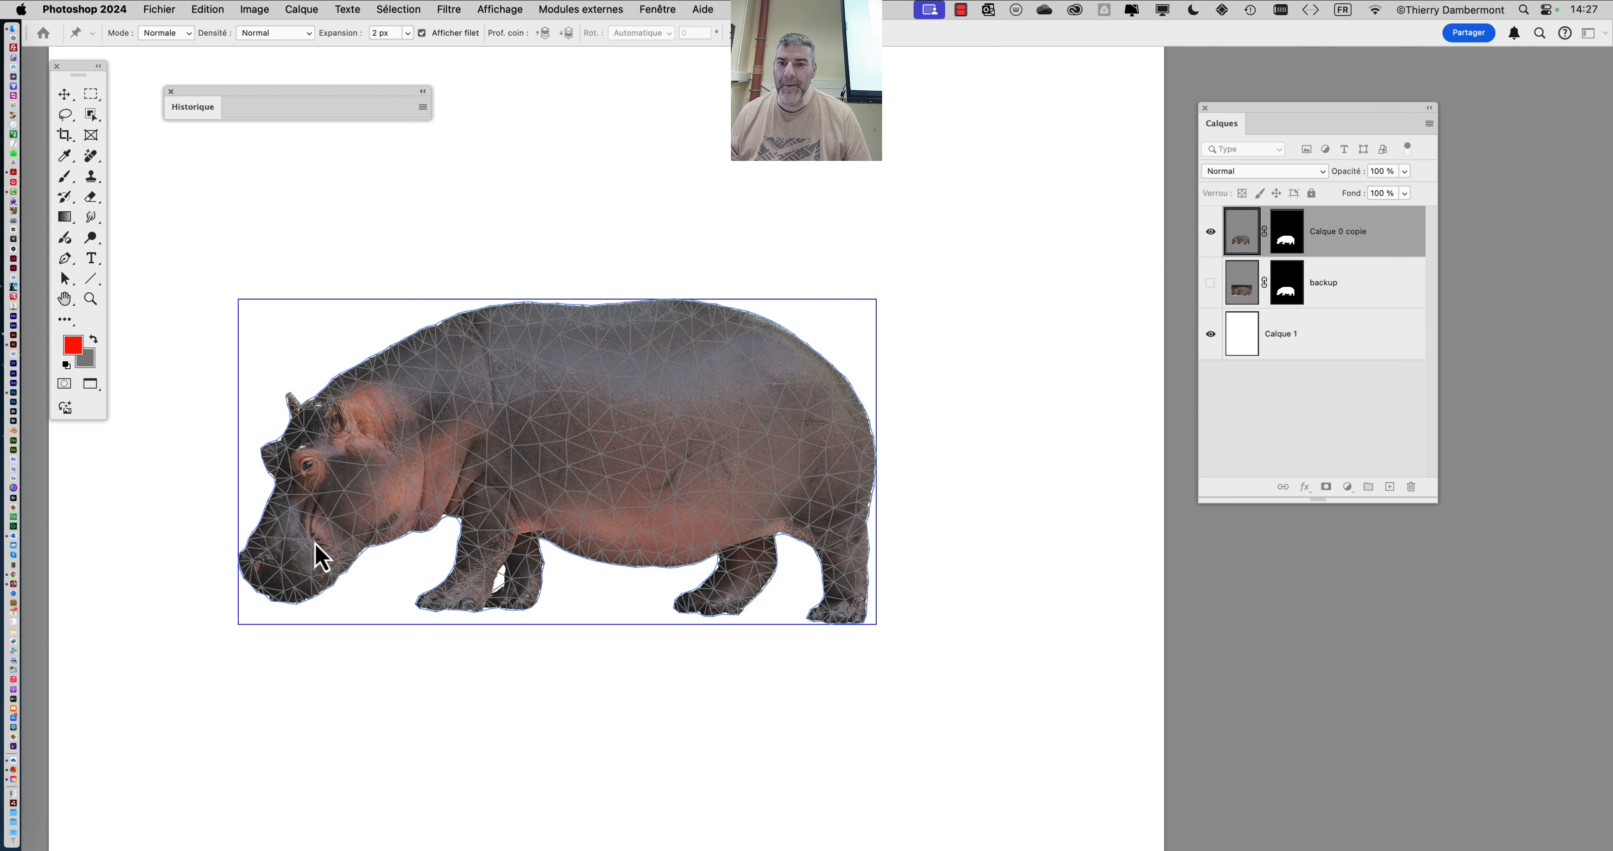
Step: Place warp pins on the hippo's front shoulder and the tops of both hind legs, replacing the cheek pin with one on the neck
left_click(353, 472)
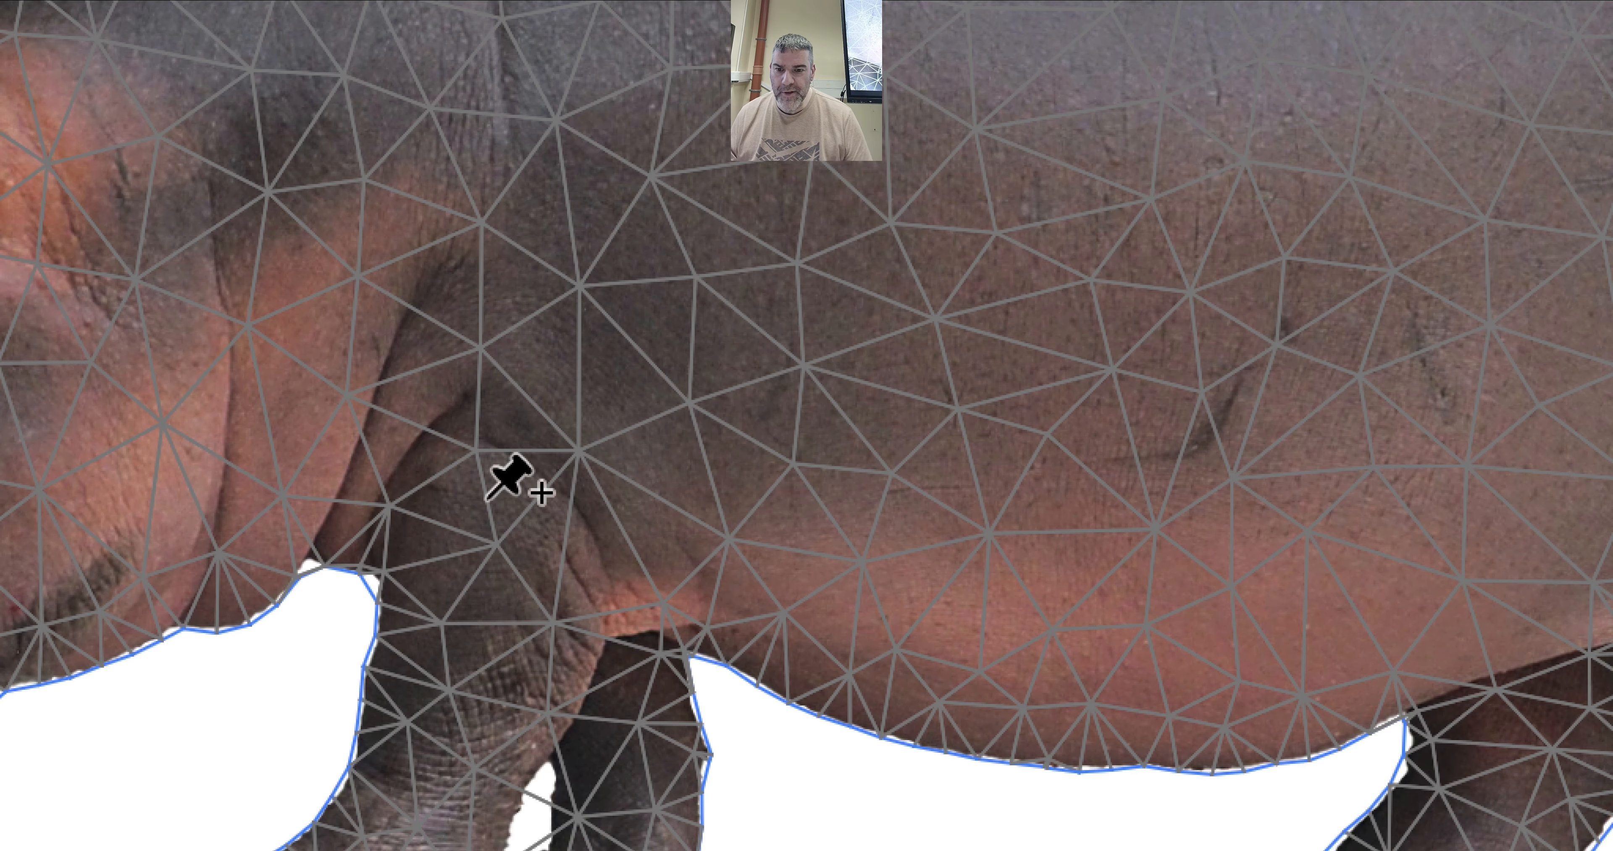
left_click(489, 497)
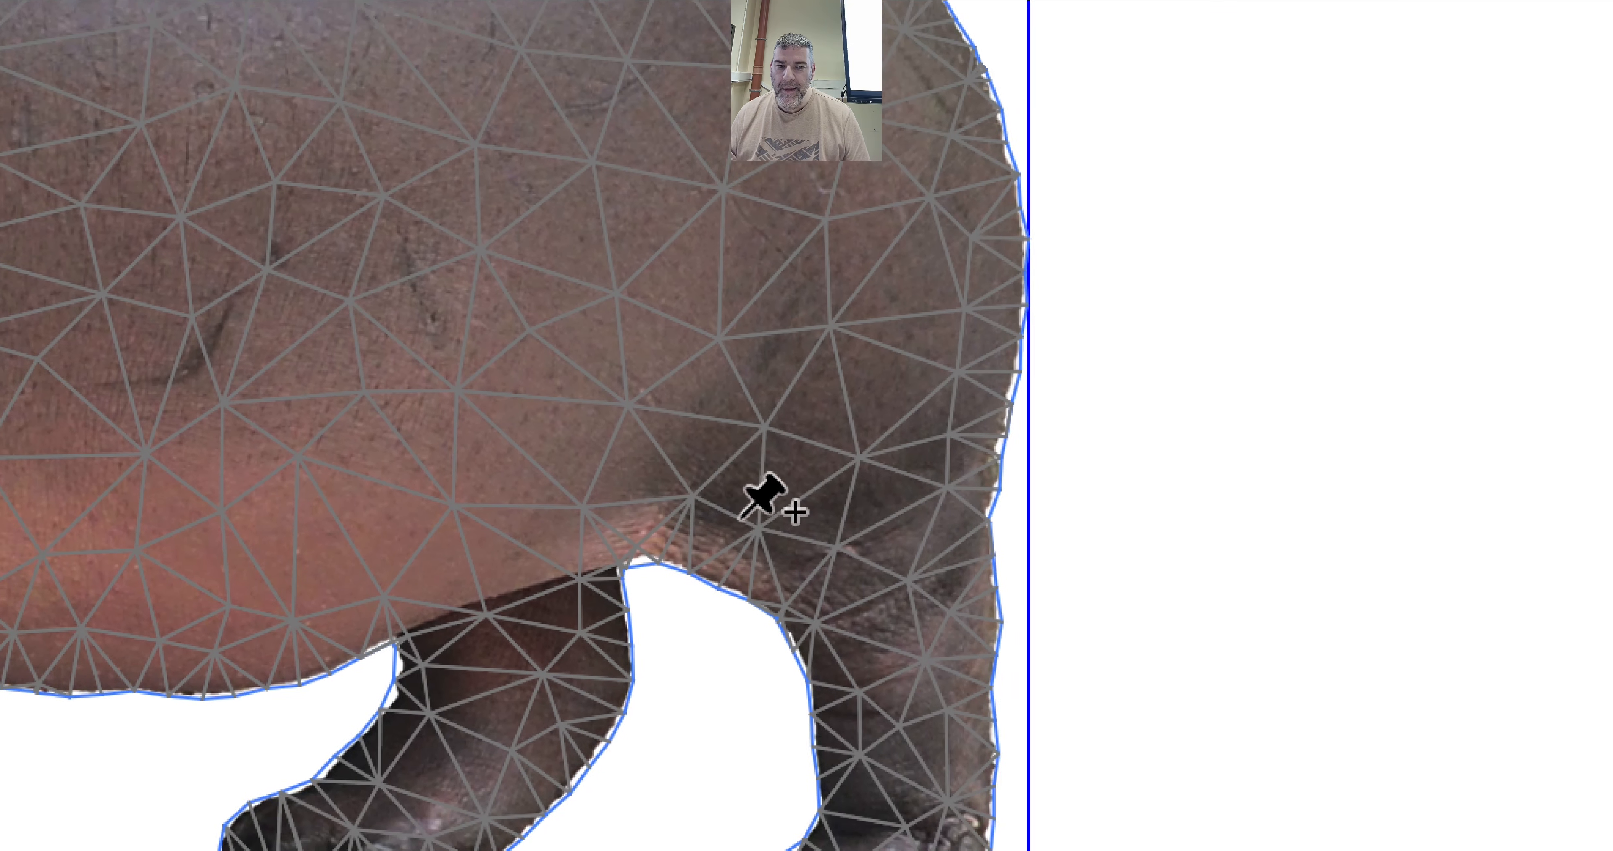
left_click(702, 503)
left_click(499, 573)
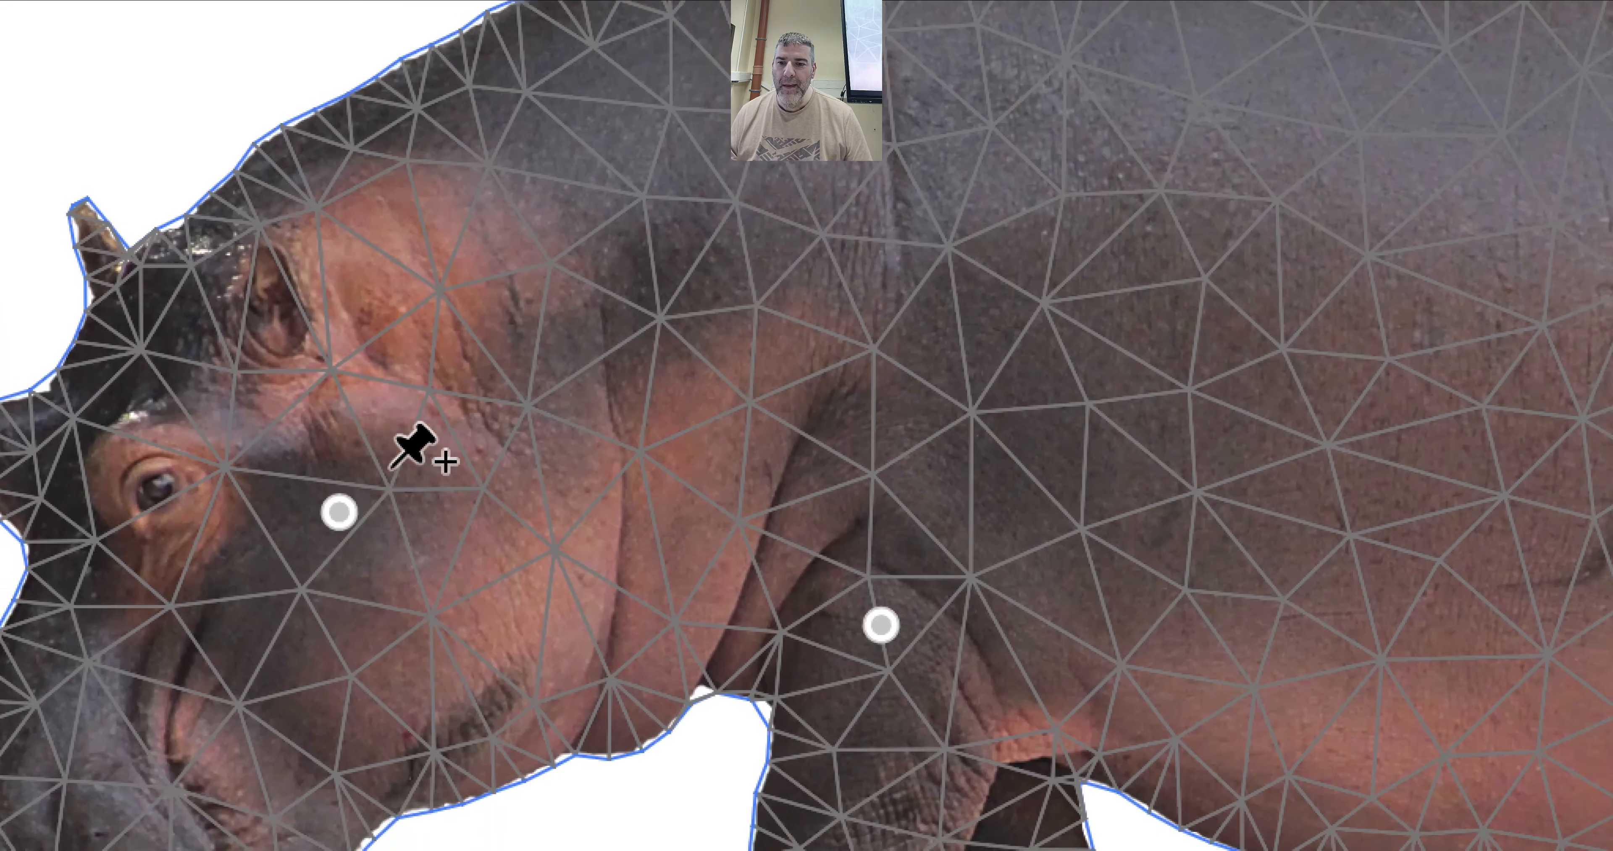
left_click(338, 512)
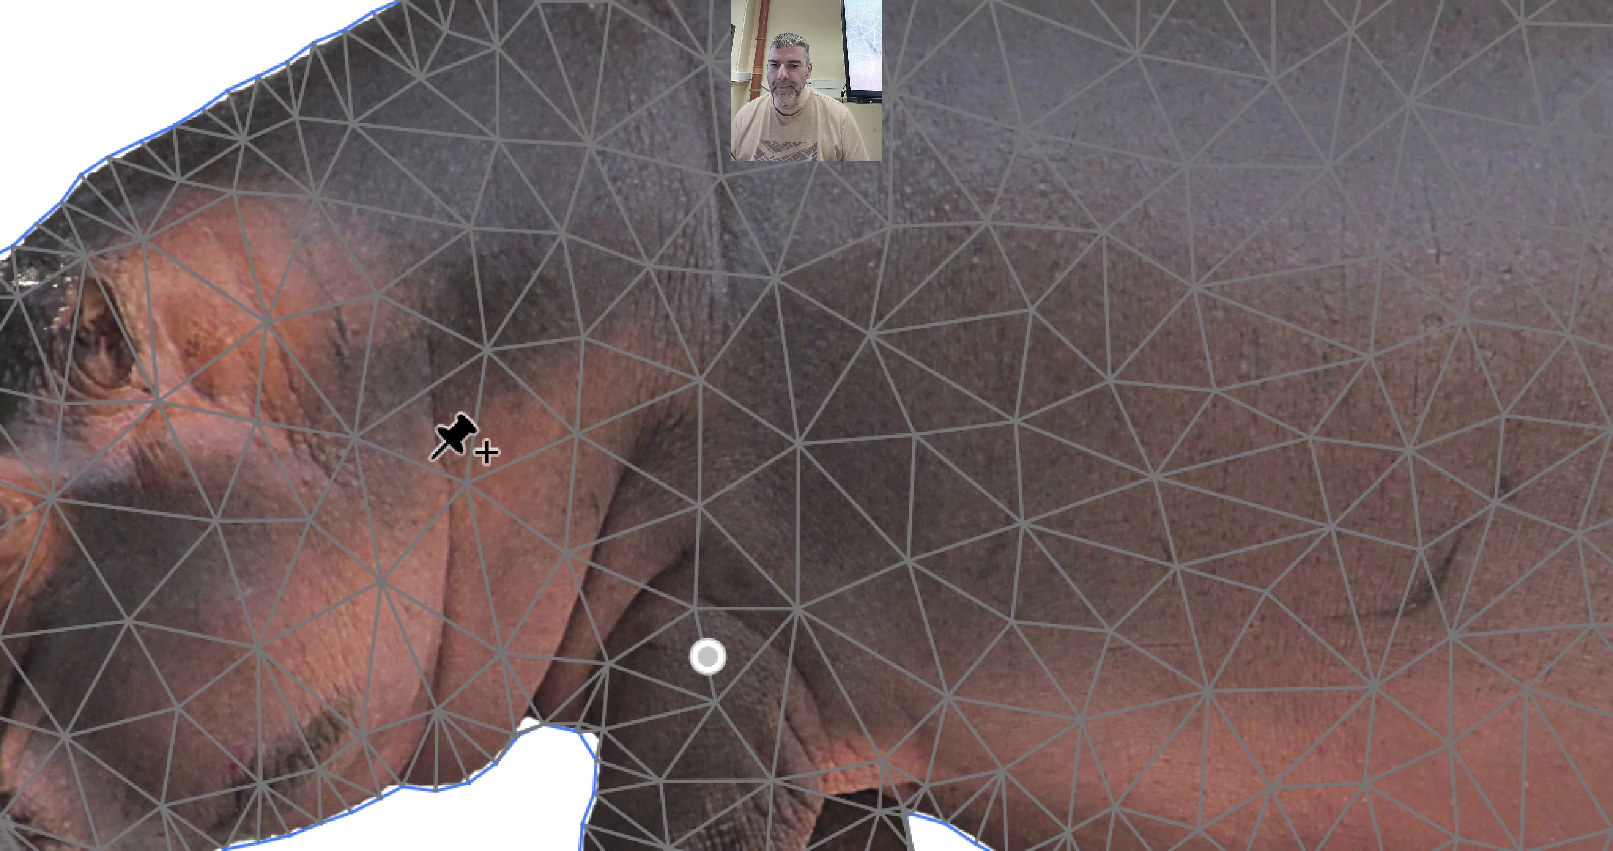
left_click(342, 413)
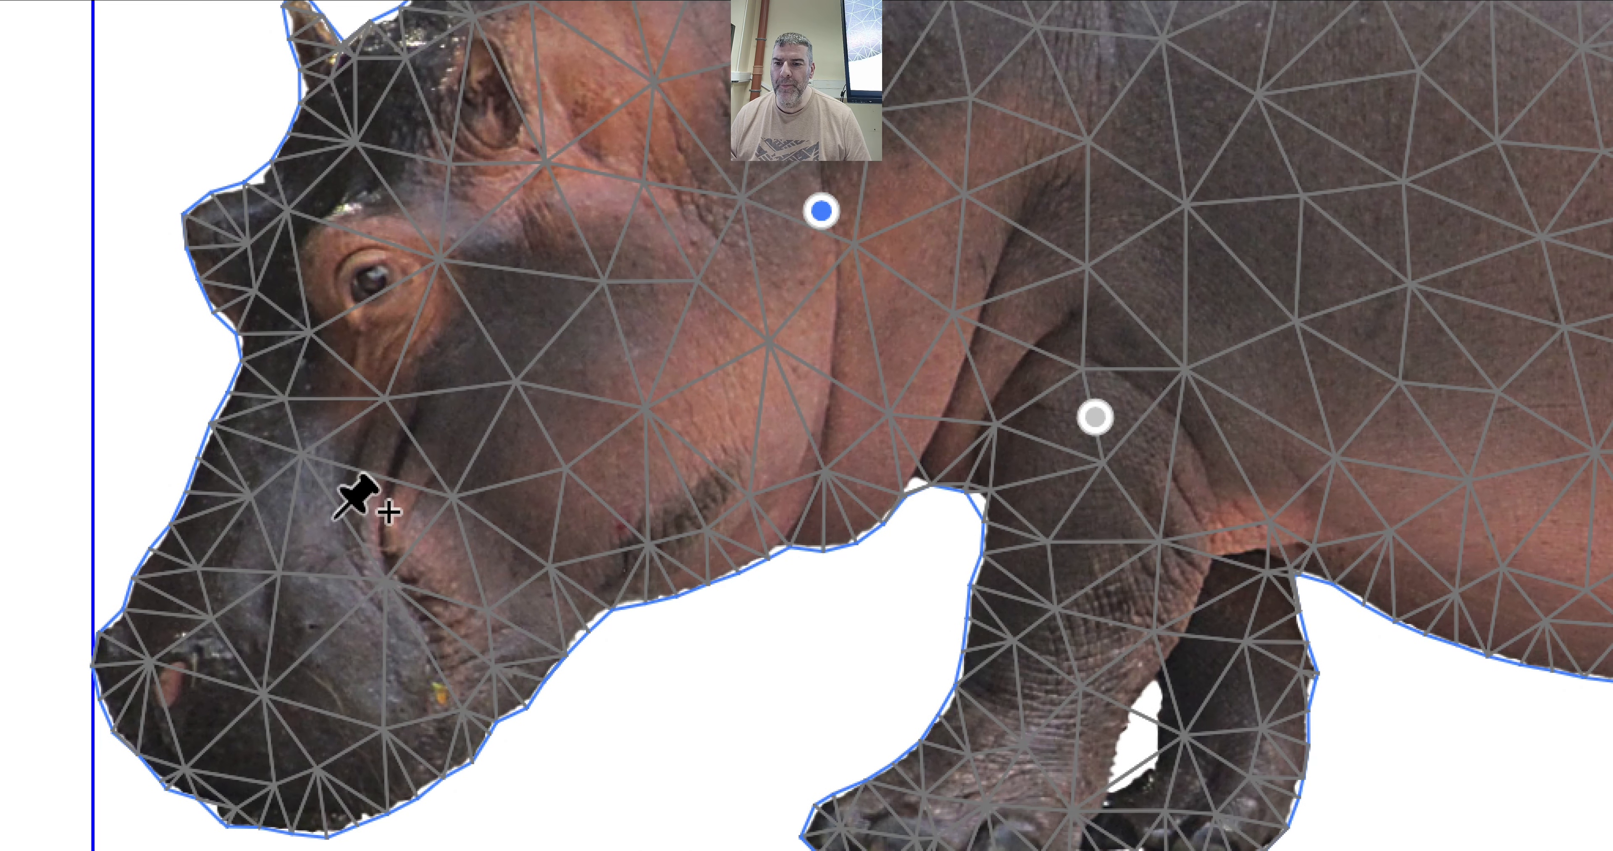
Step: Add warp pins on the hippo's muzzle, front foot and both hind feet
left_click(335, 518)
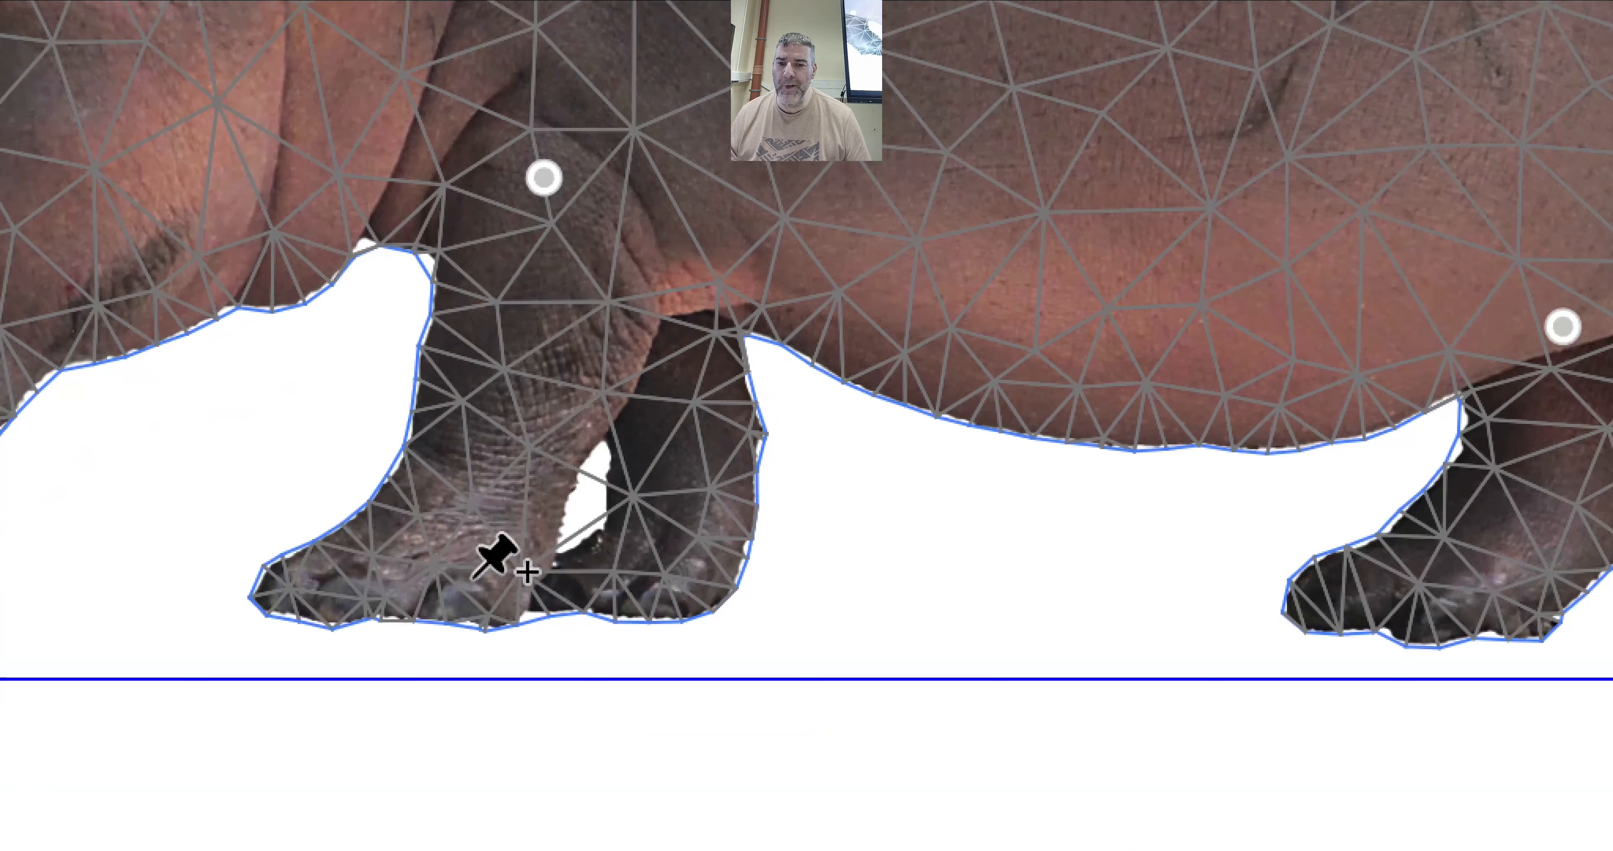
left_click(414, 571)
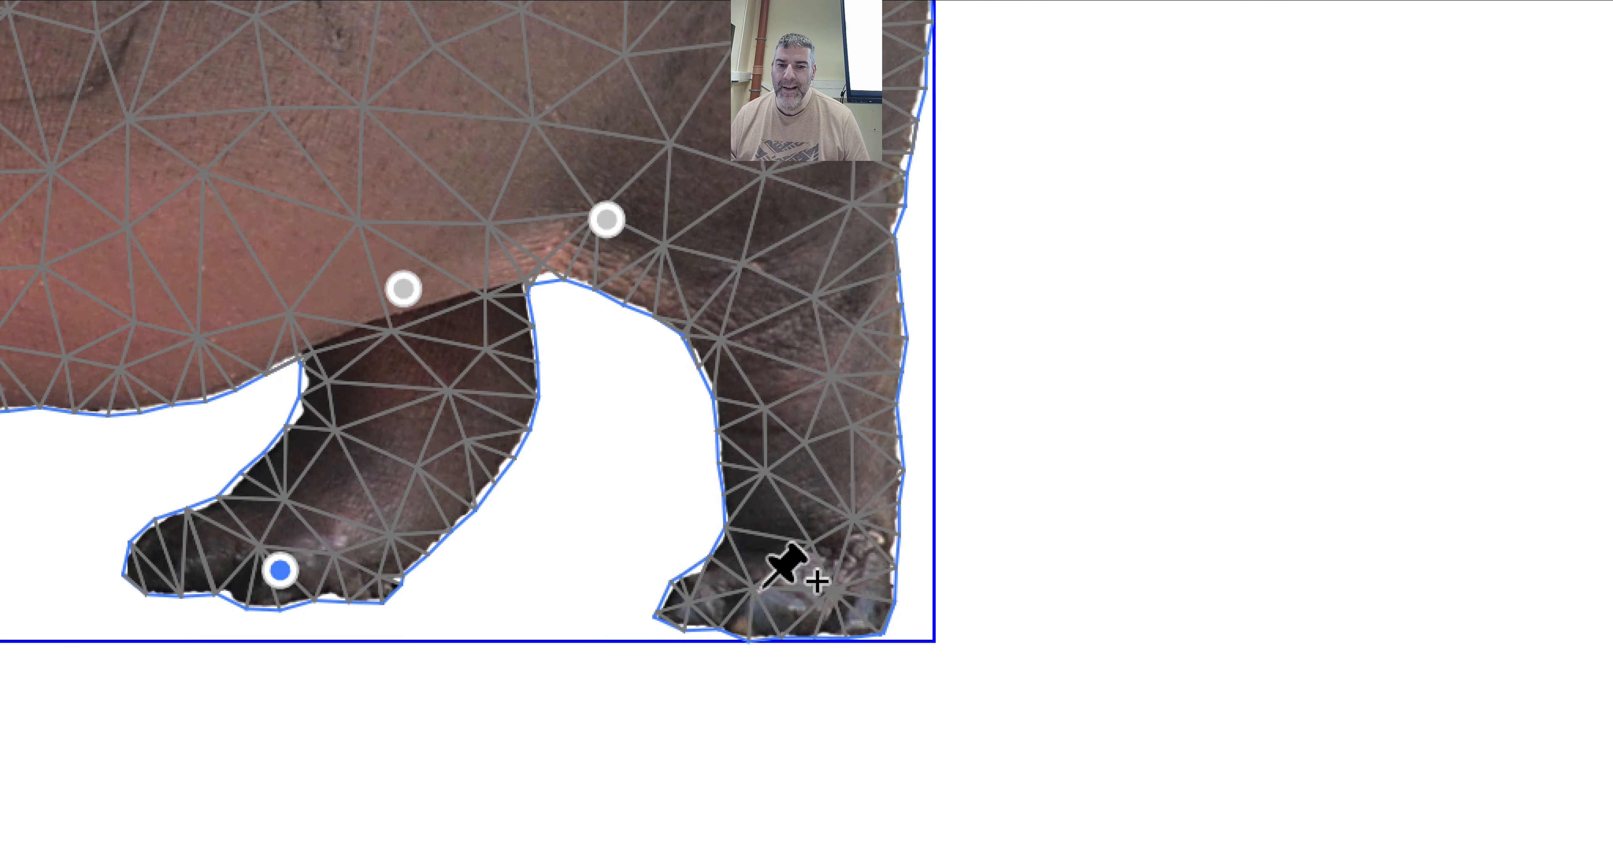
left_click(1149, 603)
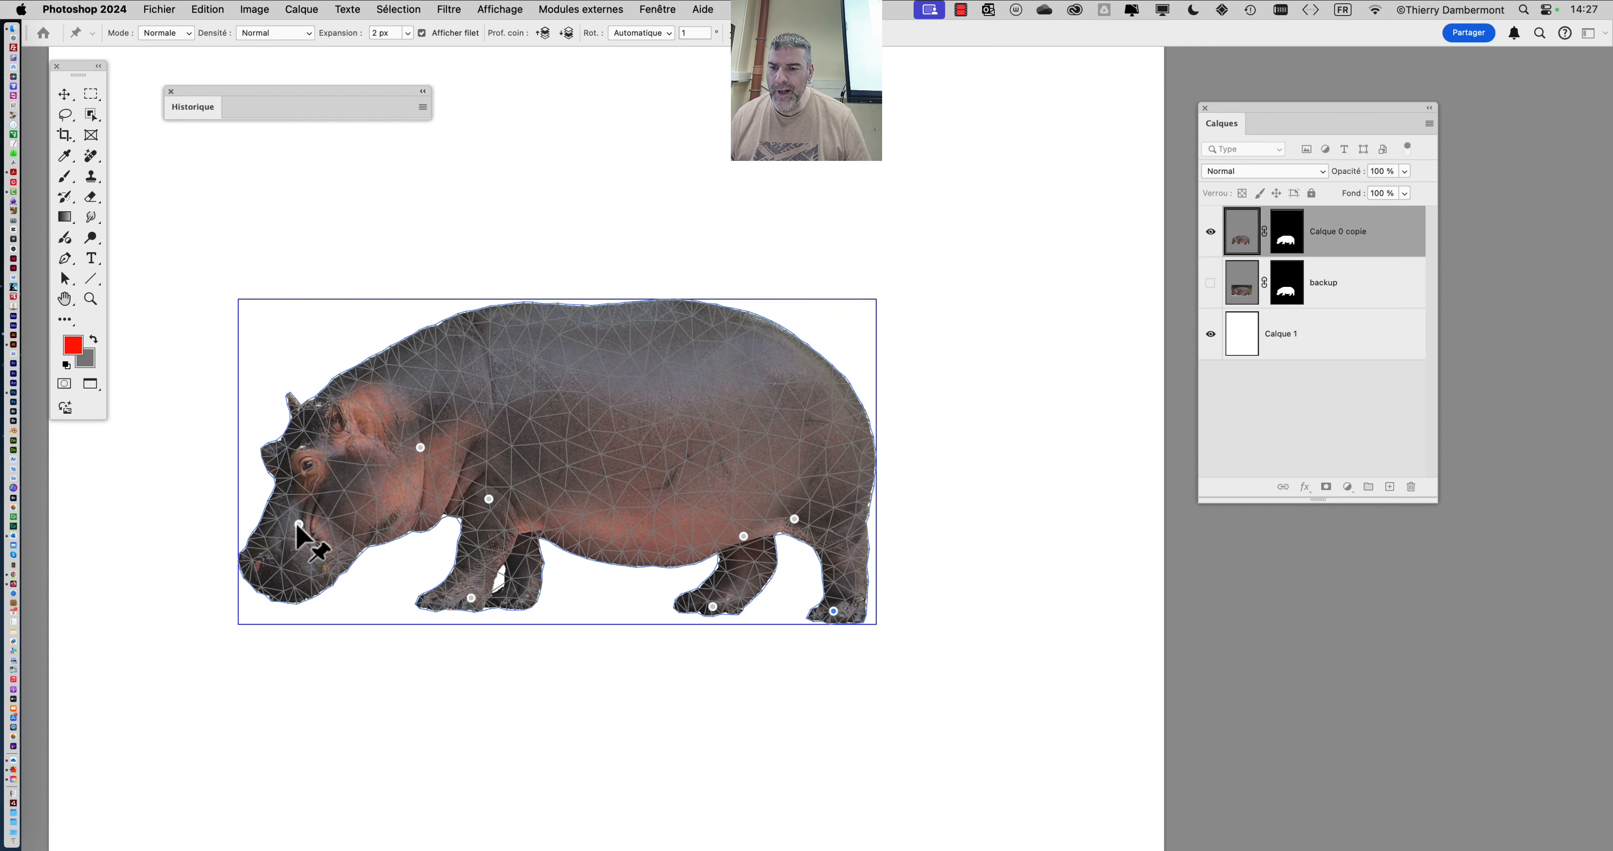
Step: Try raising the muzzle pin and rotating the mesh slightly back and forth around the neck pin
mouse_move(297, 526)
left_mouse_down()
mouse_move(270, 442)
mouse_move(273, 385)
mouse_move(277, 463)
mouse_move(301, 510)
mouse_move(289, 388)
mouse_move(304, 501)
left_mouse_up()
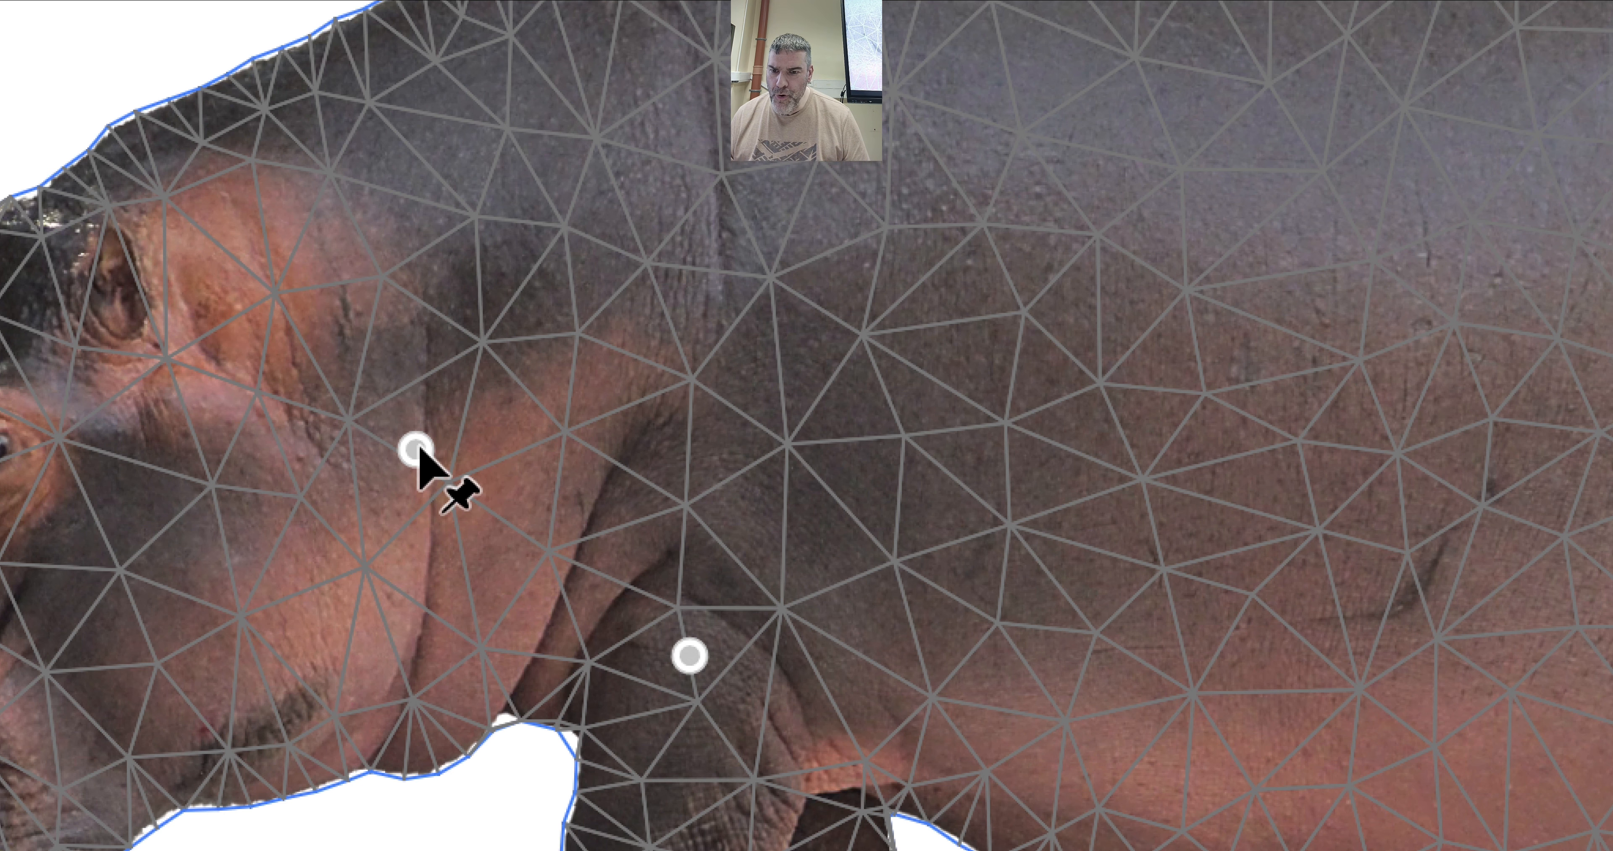
left_click(416, 449)
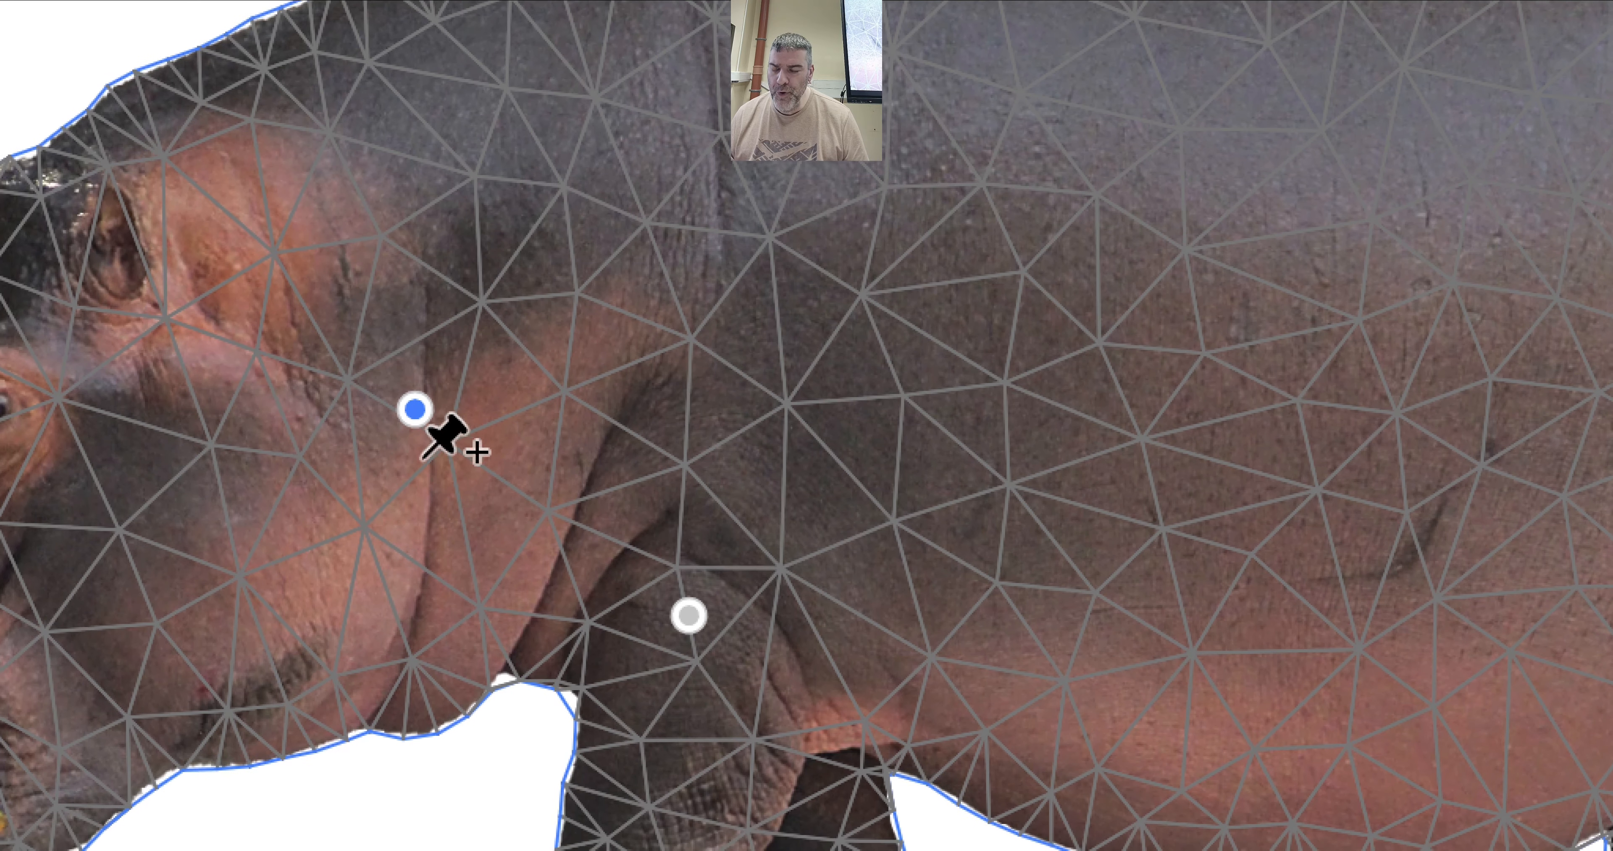
key("alt")
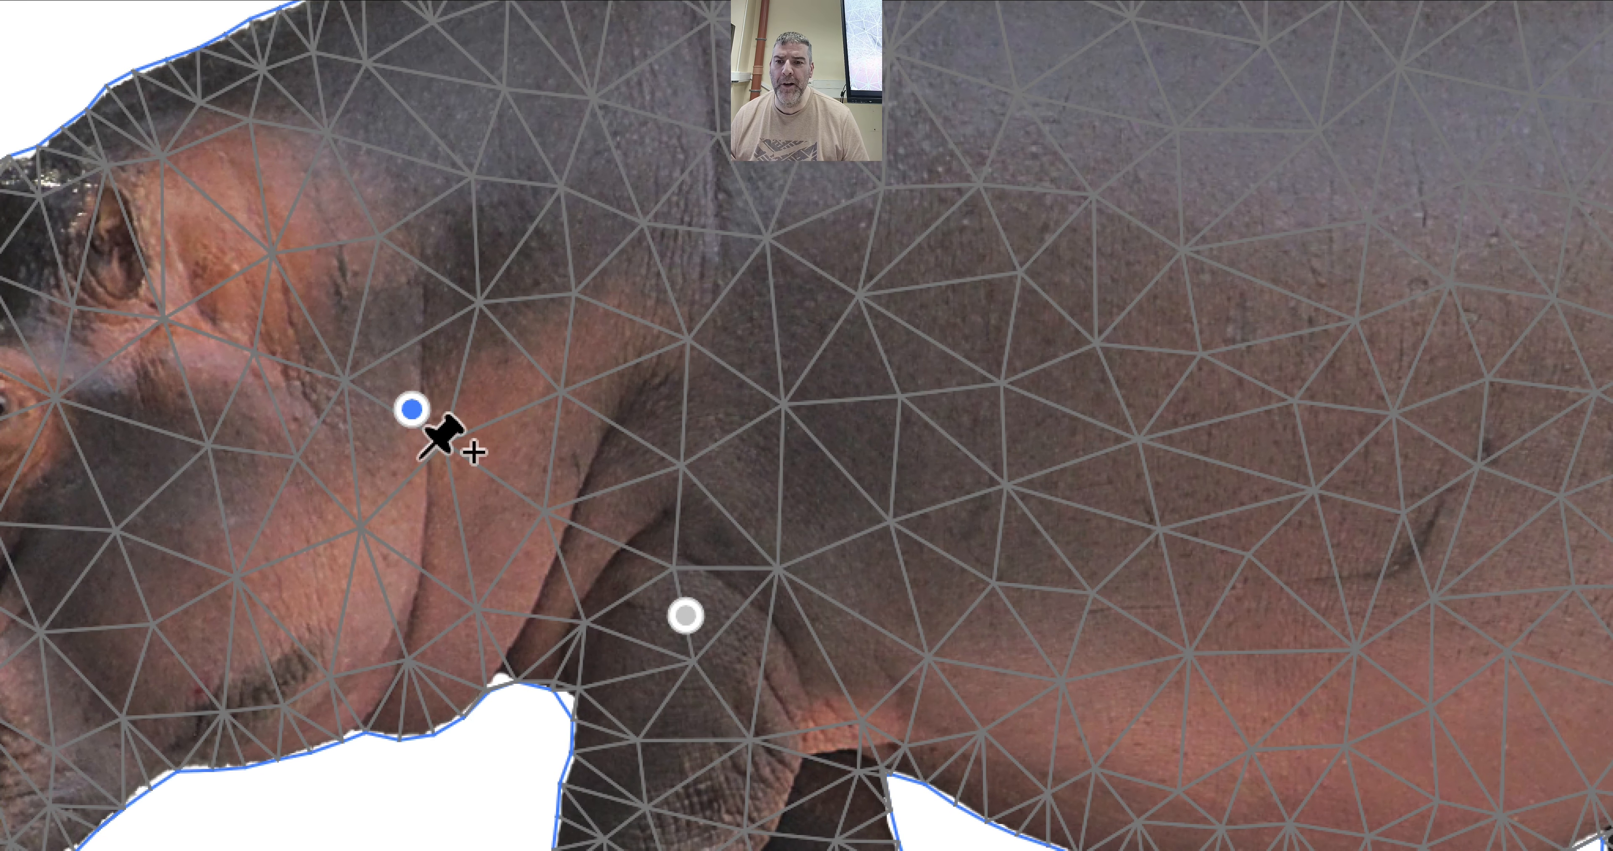
key("alt")
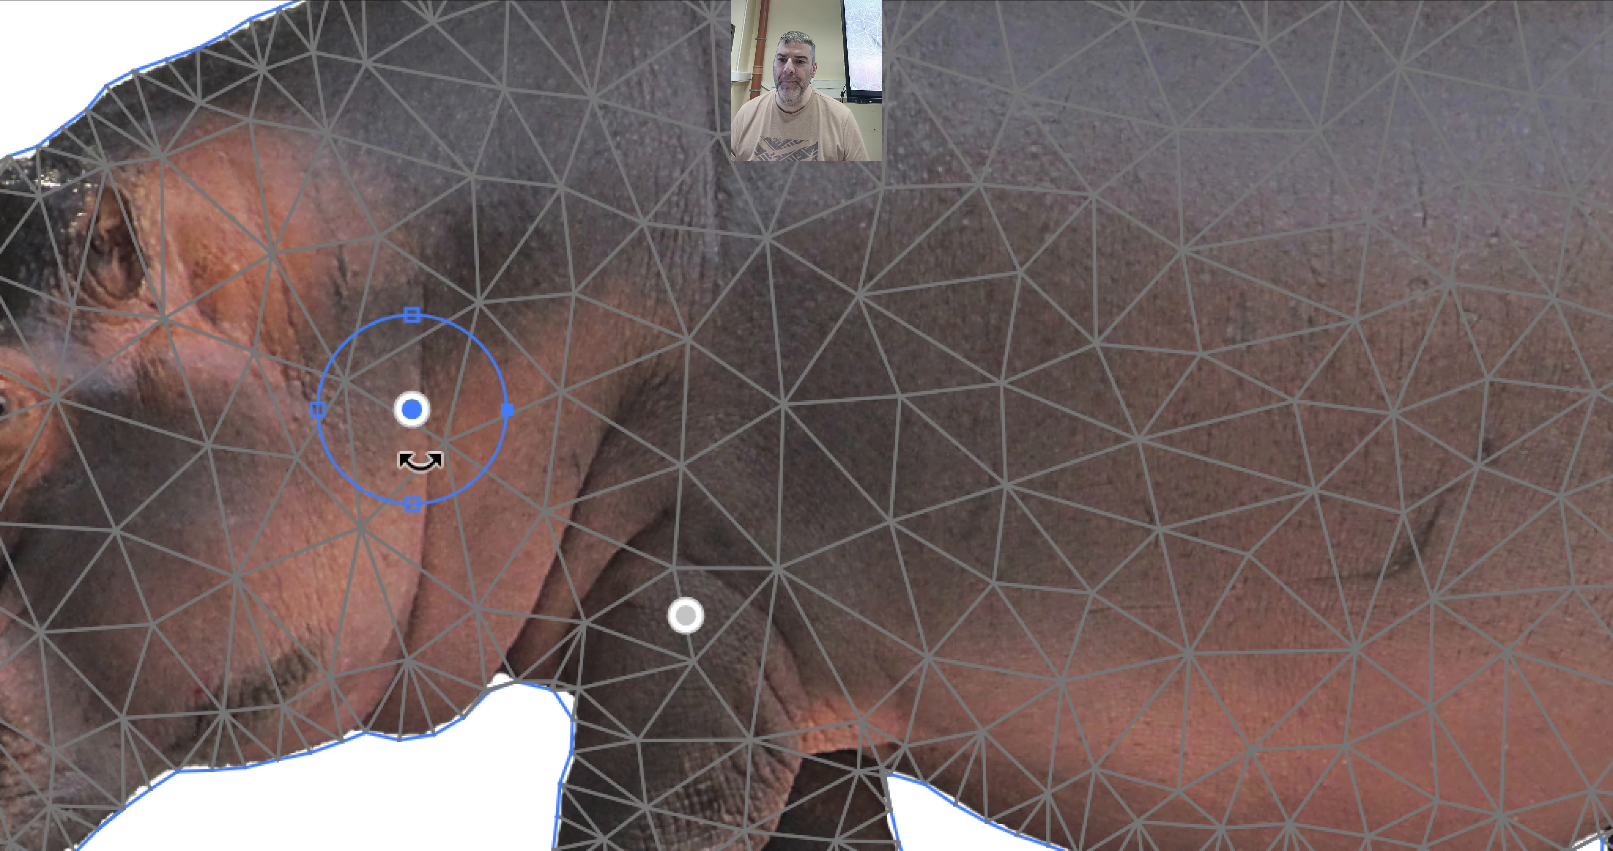
left_click_drag(421, 462, 392, 460)
left_click_drag(417, 459, 448, 462)
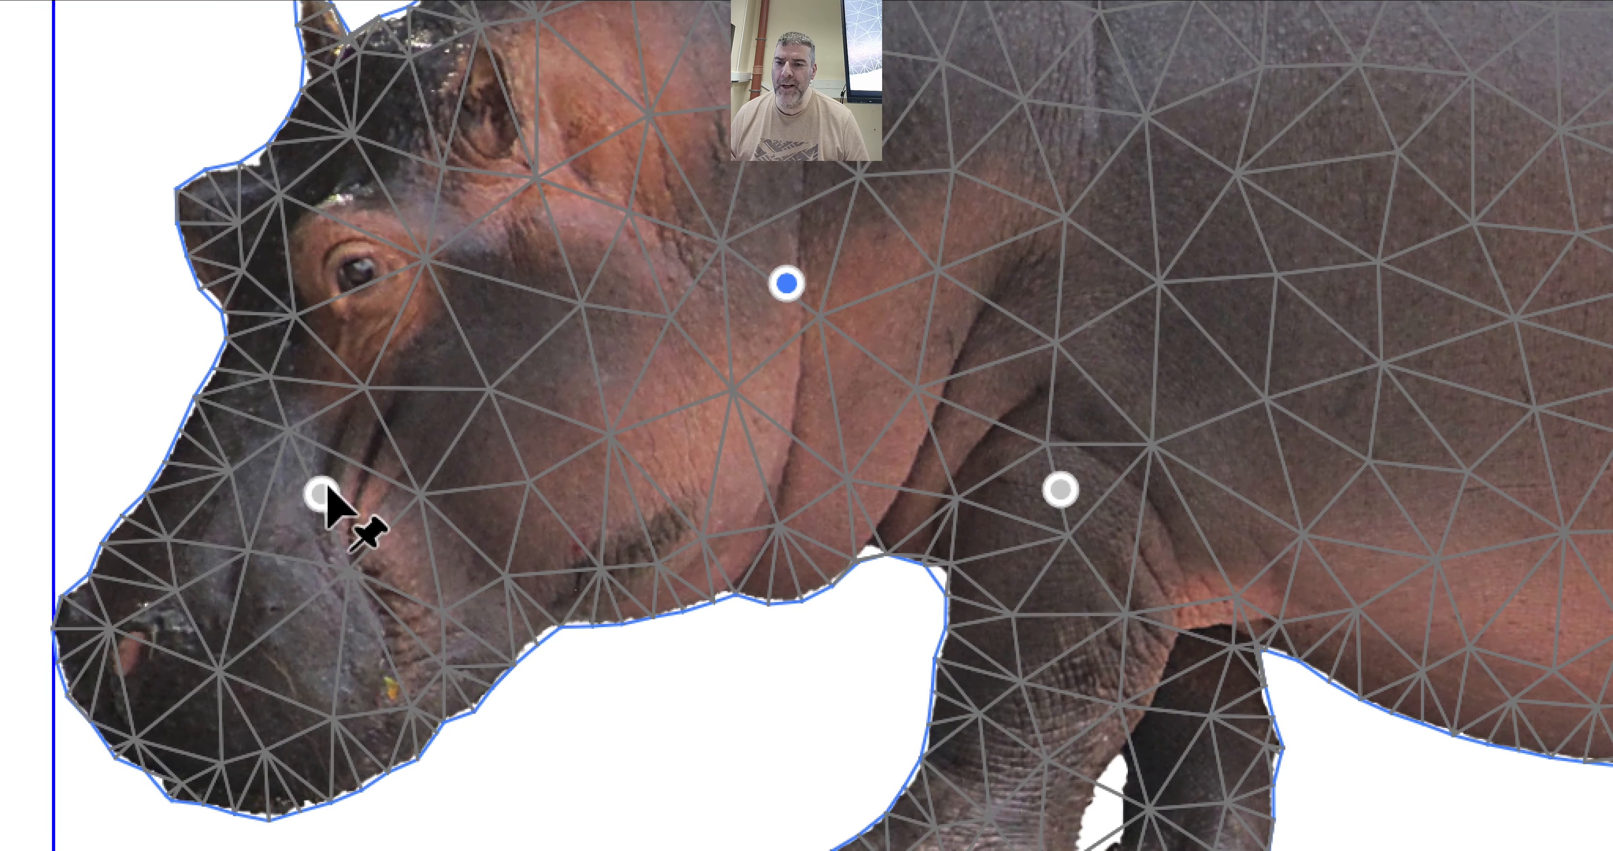
Step: Remove the muzzle pin and rotate the neck pin to about 109° so that the hippo's head tilts upward
left_click(323, 493)
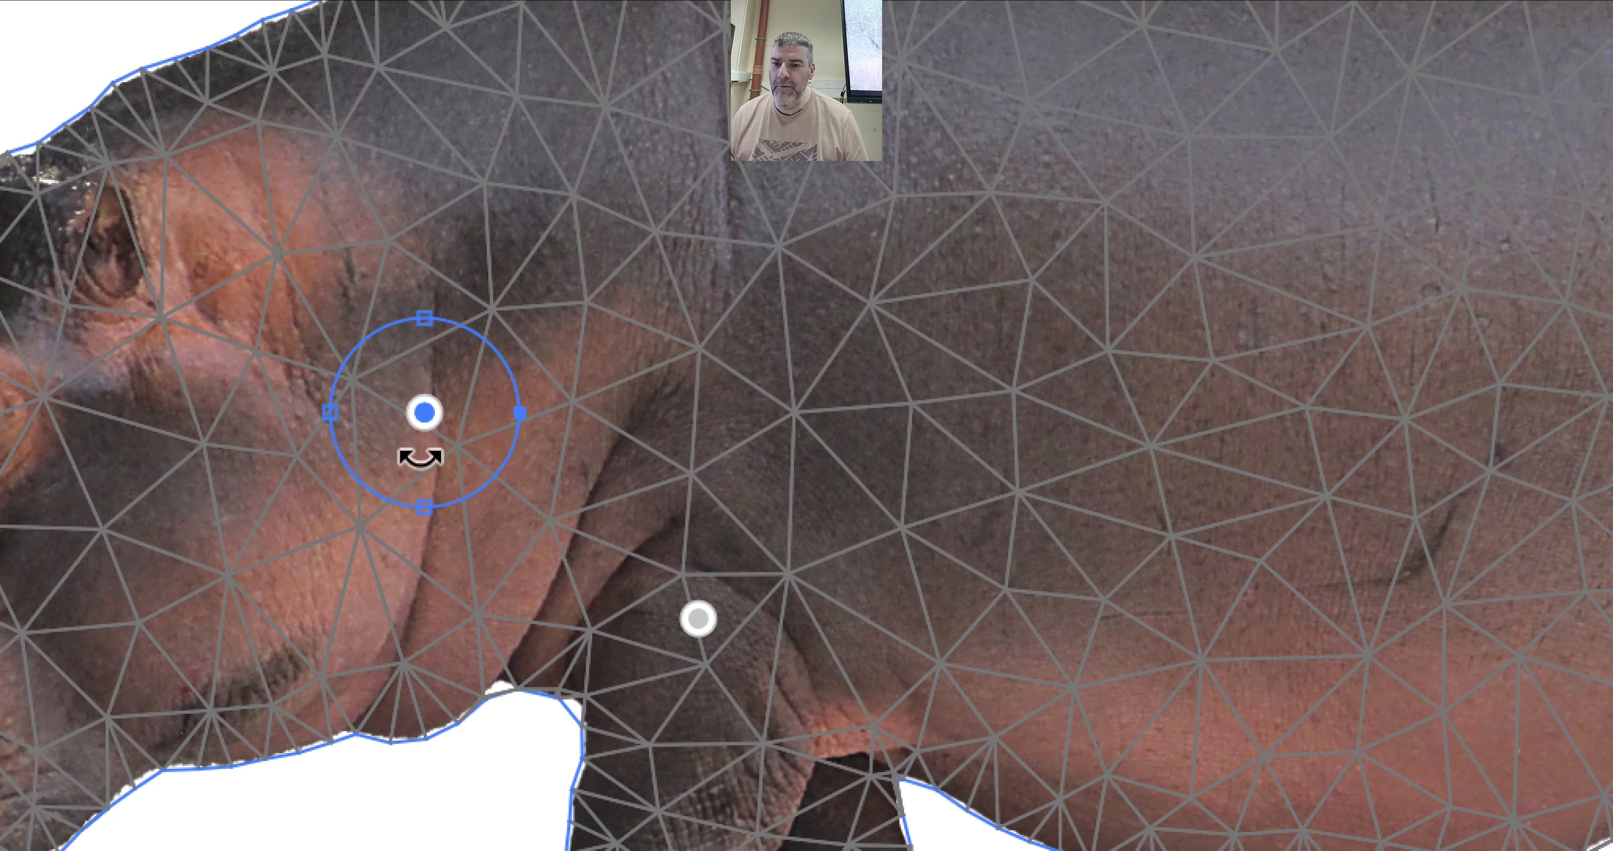
mouse_move(417, 461)
left_mouse_down()
mouse_move(407, 446)
mouse_move(440, 461)
mouse_move(441, 429)
mouse_move(407, 451)
mouse_move(430, 459)
mouse_move(406, 454)
left_mouse_up()
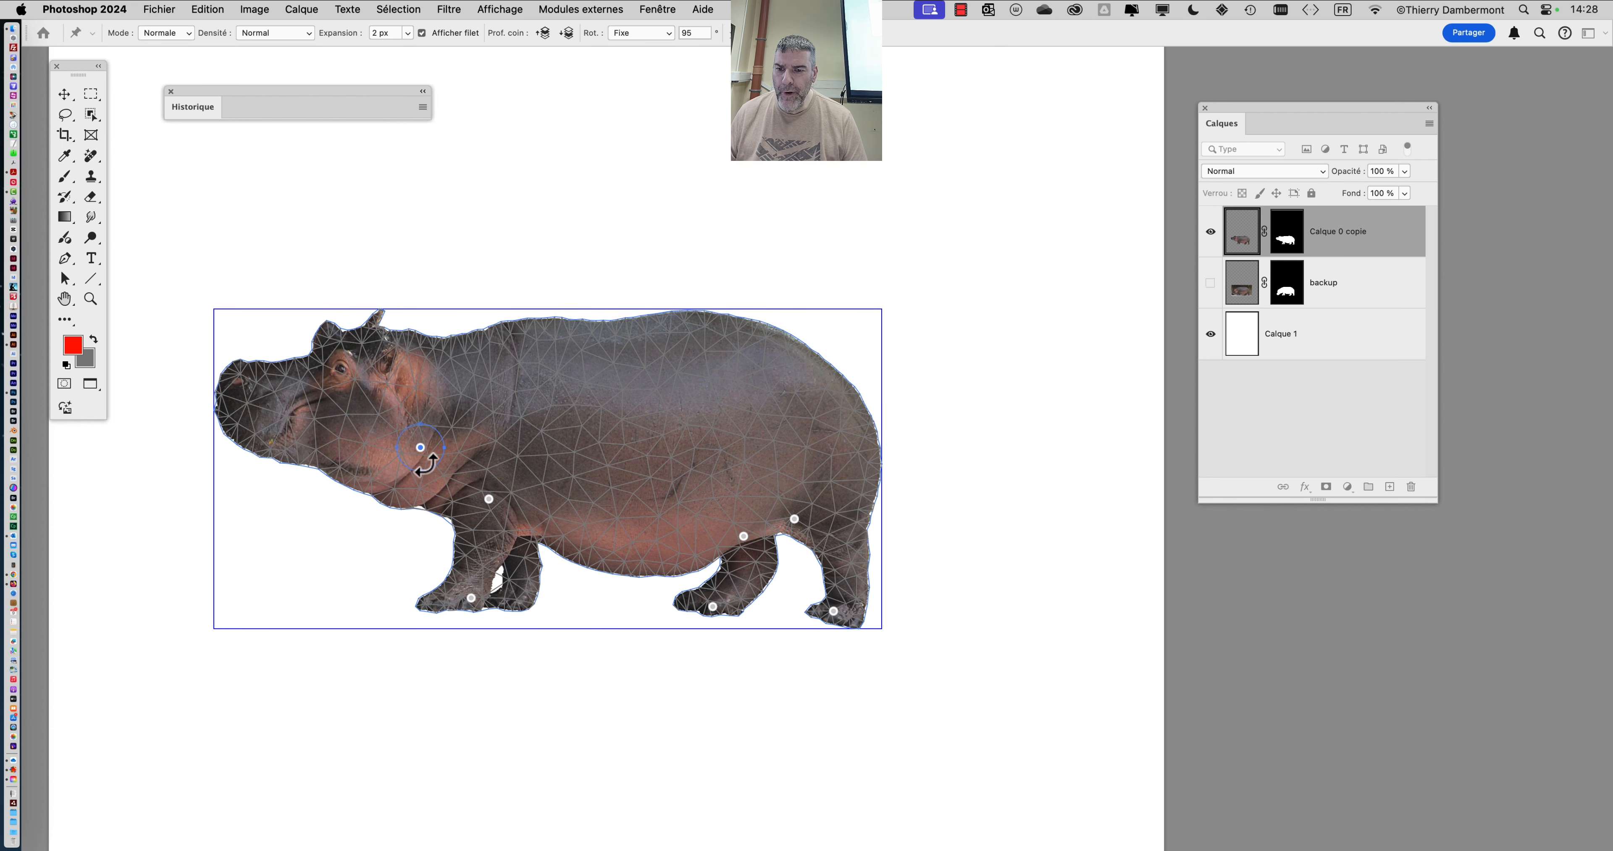
left_click_drag(426, 464, 421, 465)
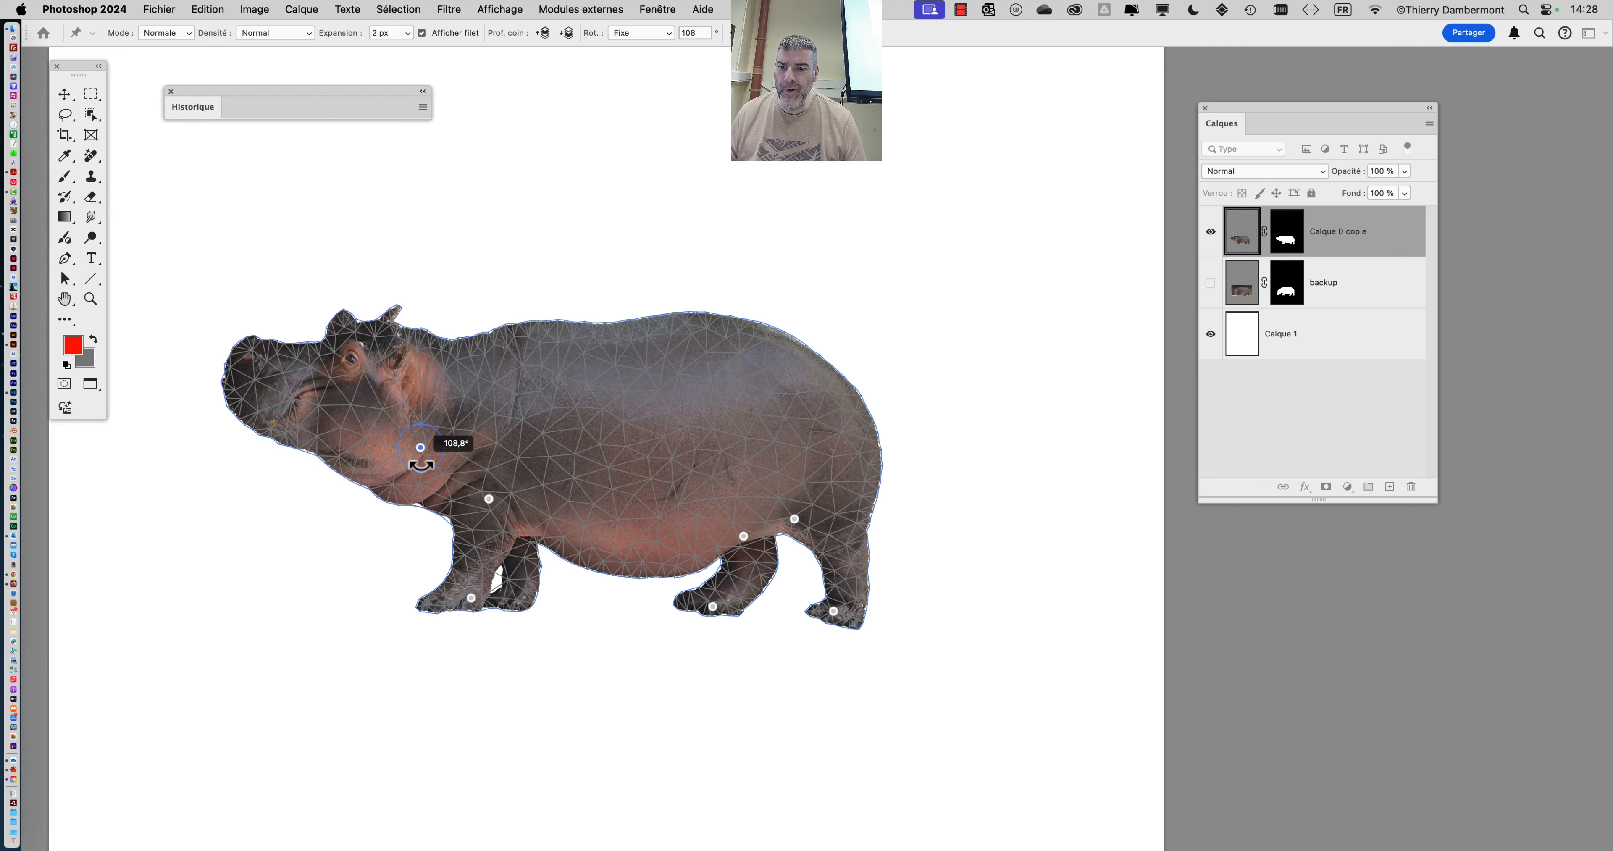
Step: Lower the pins on the hippo's front foot and both hind feet slightly to lengthen the legs
left_click_drag(471, 597, 461, 618)
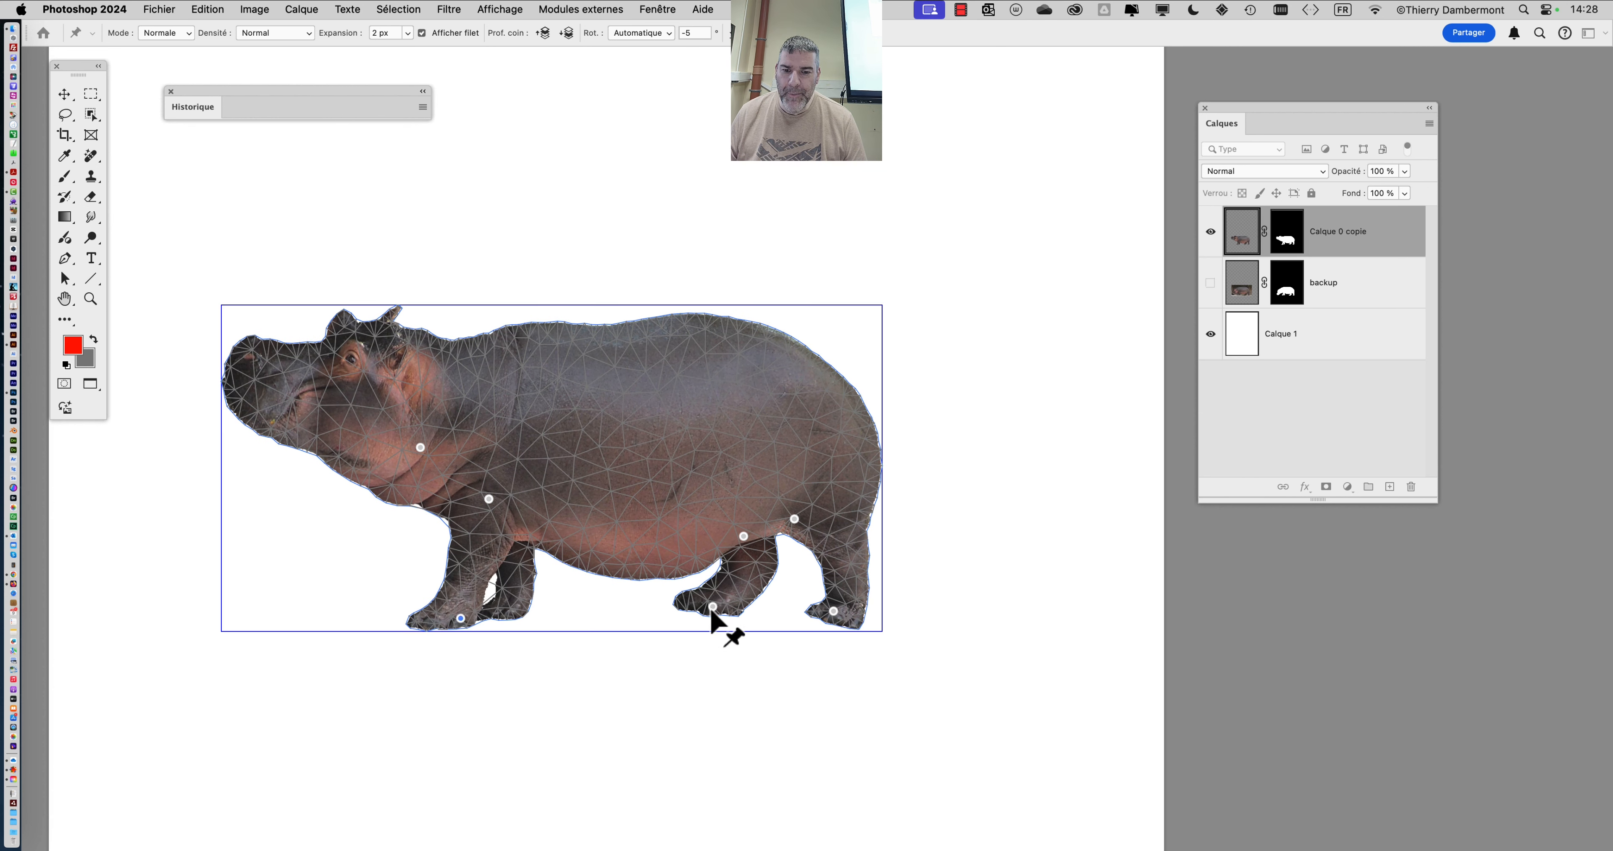
left_click_drag(712, 607, 712, 625)
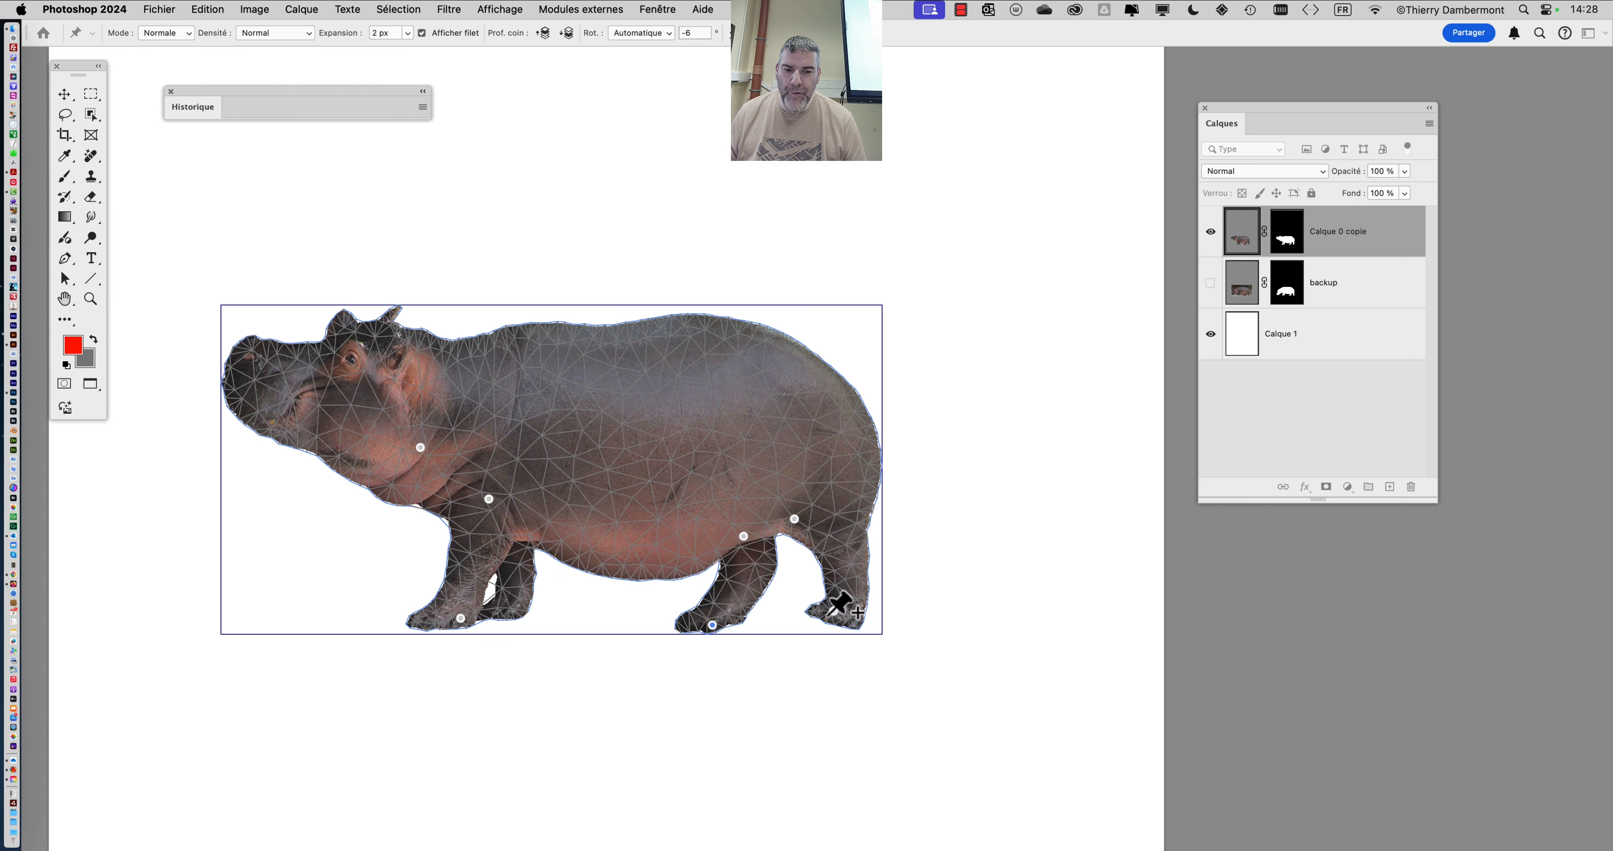
left_click(831, 615)
left_click_drag(831, 615, 830, 628)
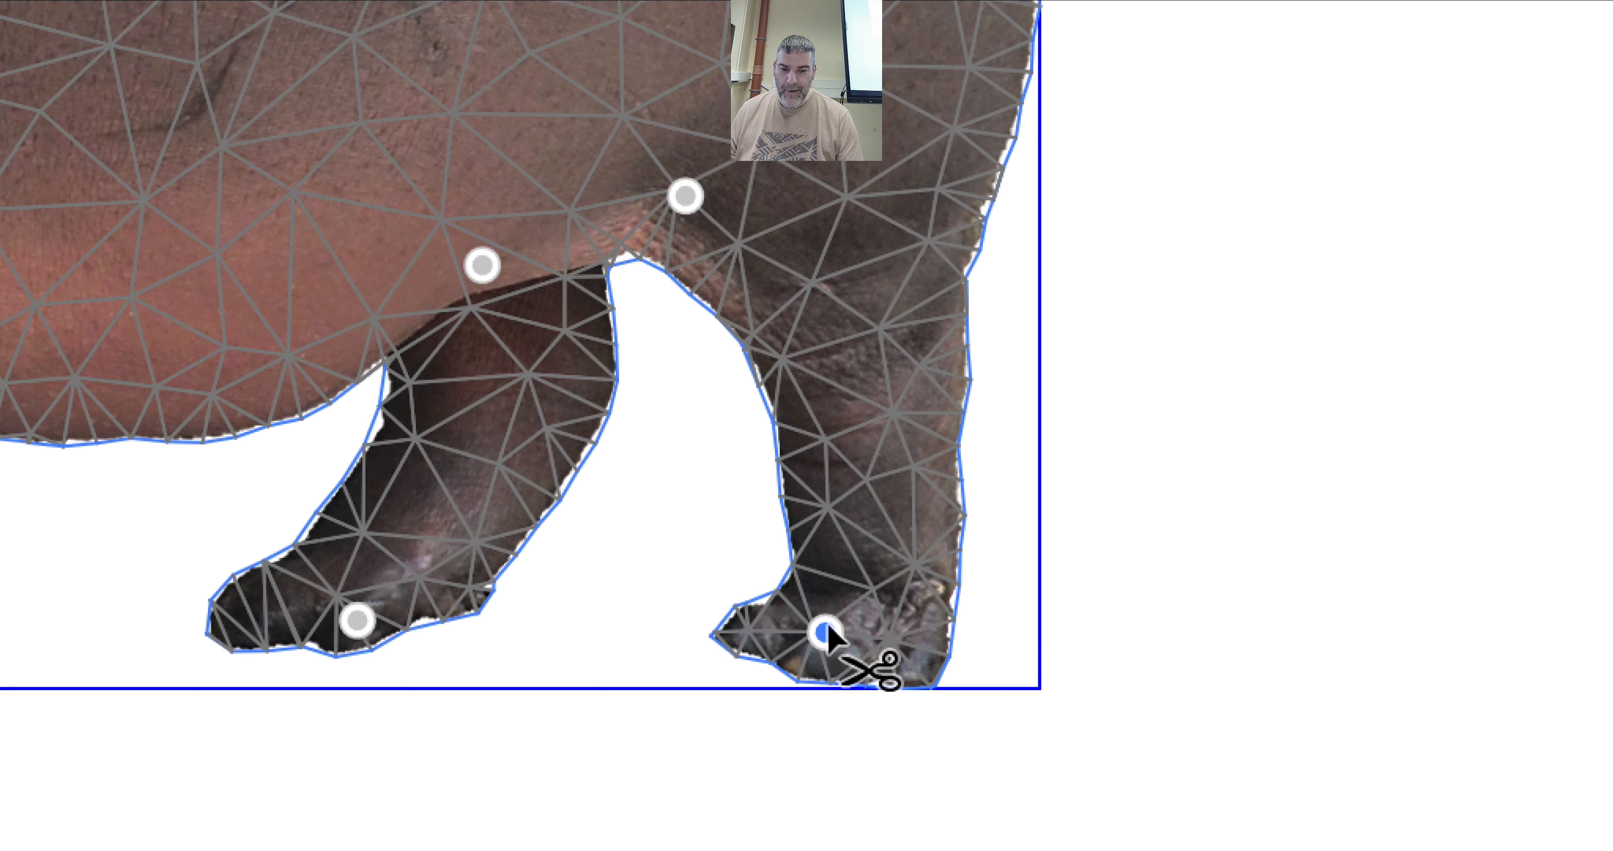
Step: Fine-tune the rotation of the hind foot and front foot pins to level the feet, and apply the warp
left_click_drag(828, 679, 834, 640)
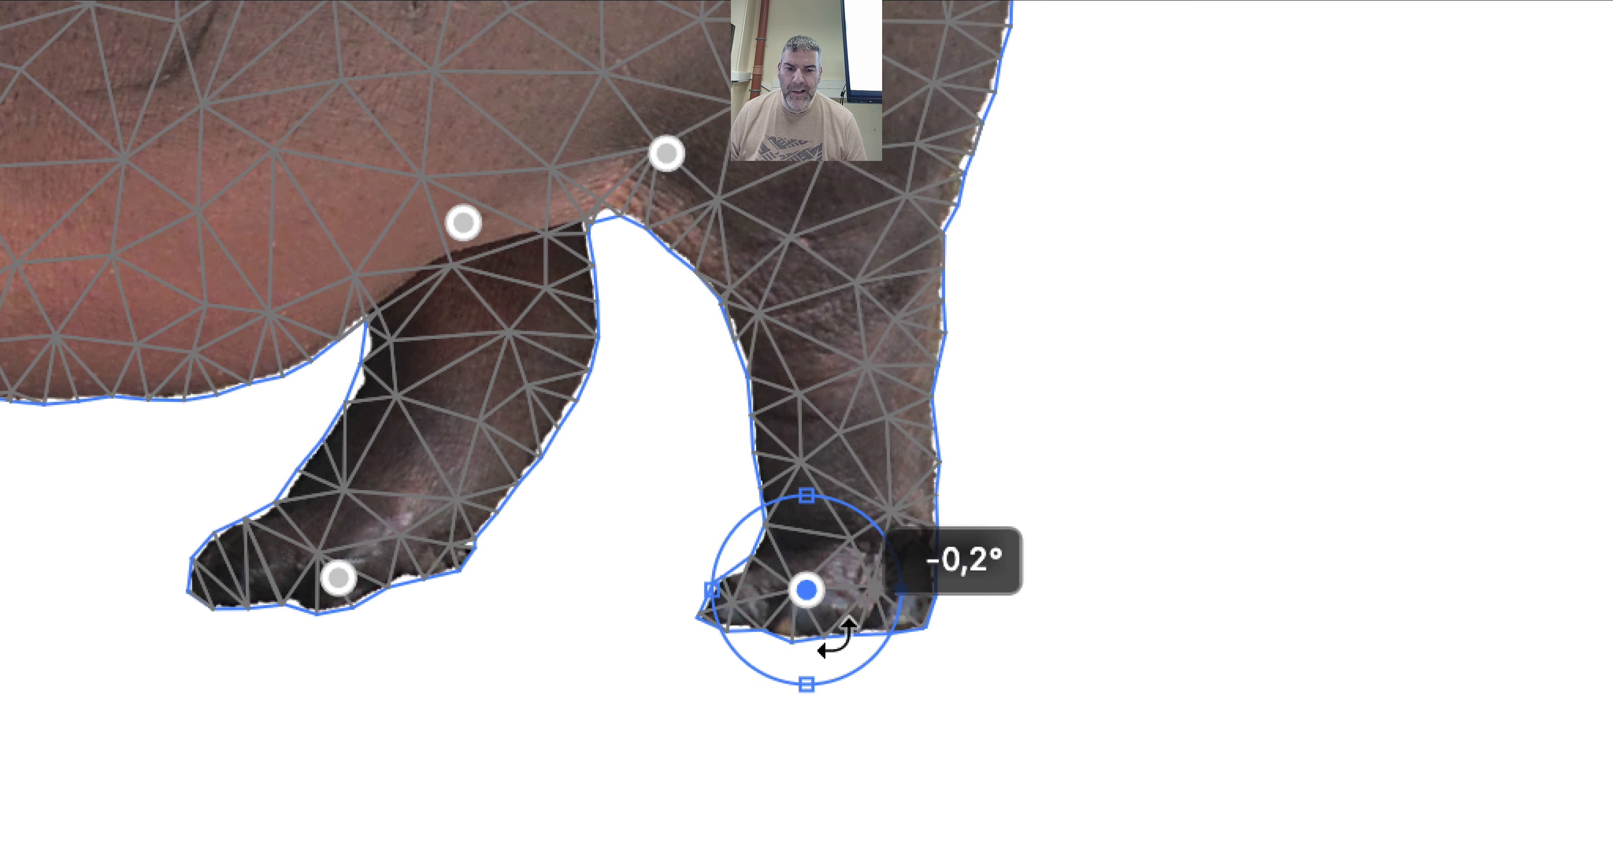
left_click(336, 579)
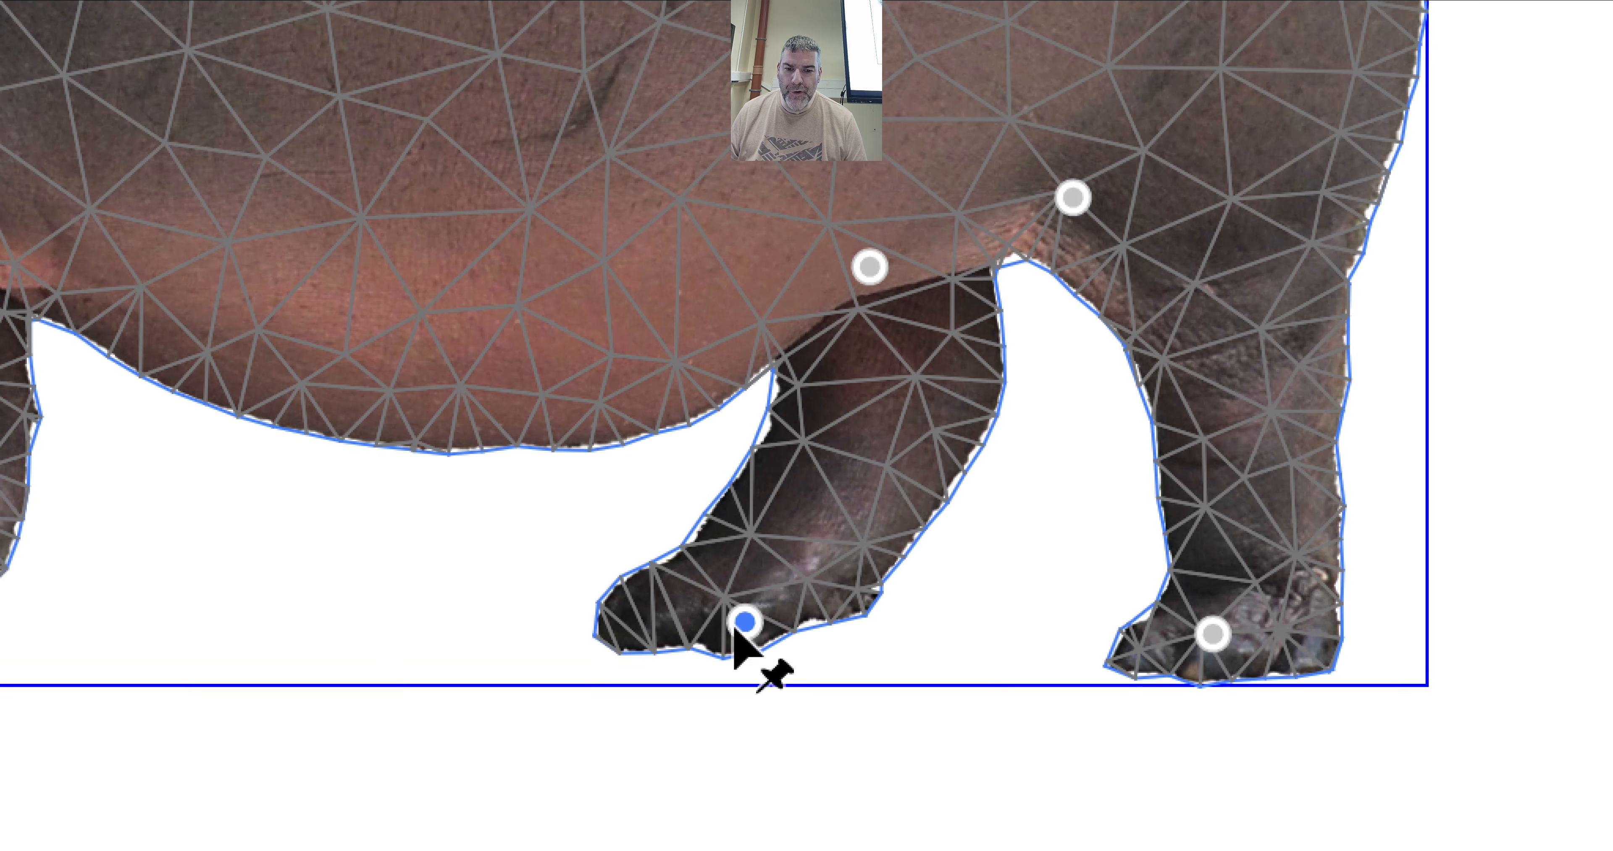
left_click_drag(701, 645, 689, 652)
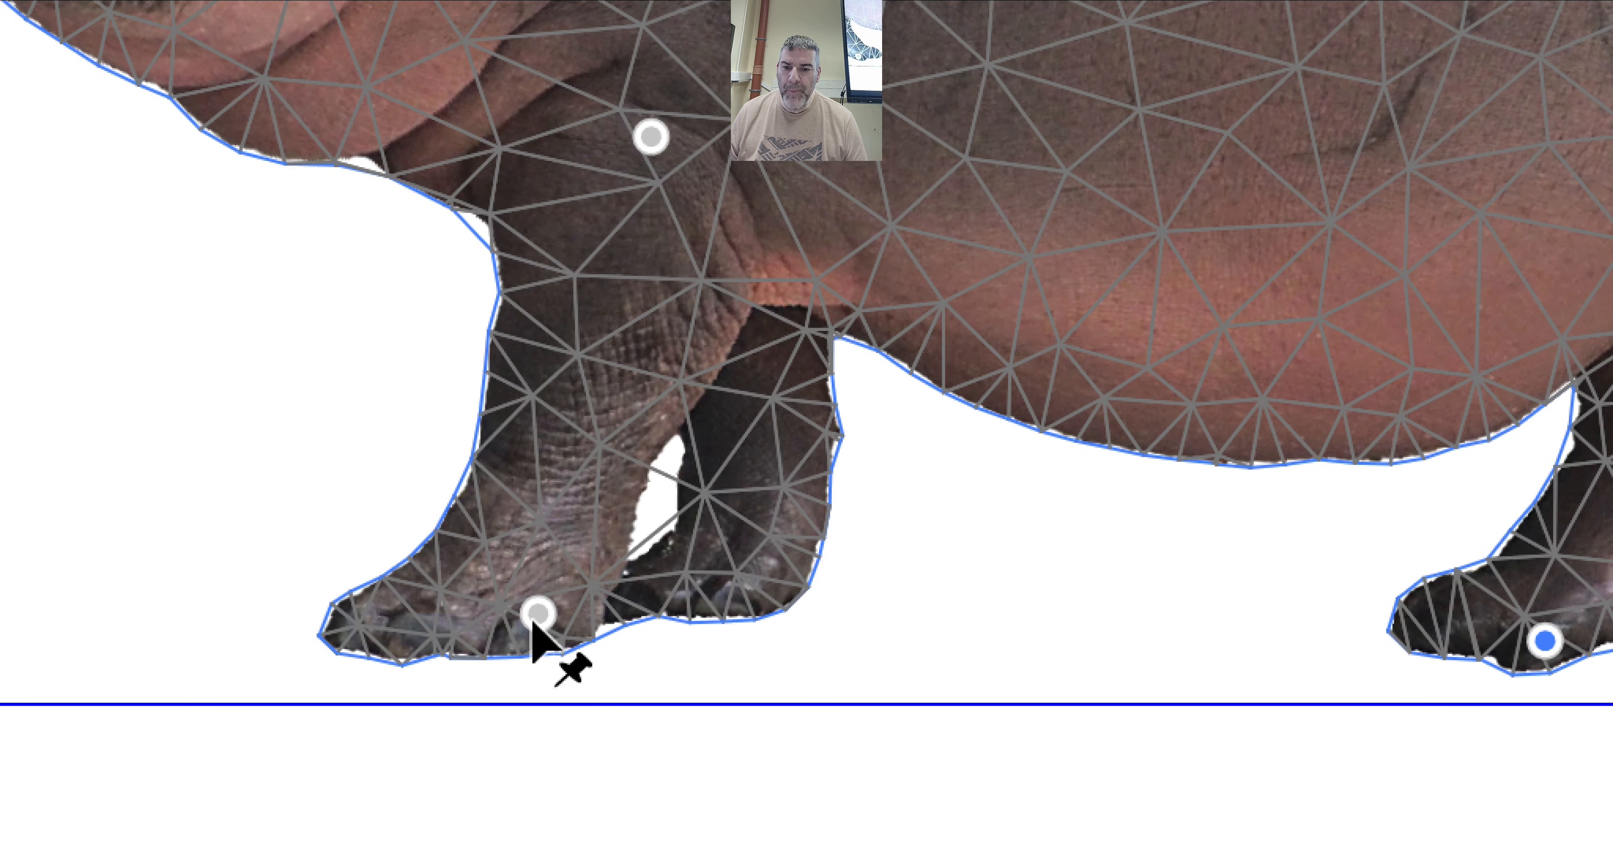
left_click(541, 619)
mouse_move(520, 626)
left_mouse_down()
mouse_move(602, 651)
mouse_move(541, 607)
mouse_move(595, 656)
mouse_move(522, 621)
left_mouse_up()
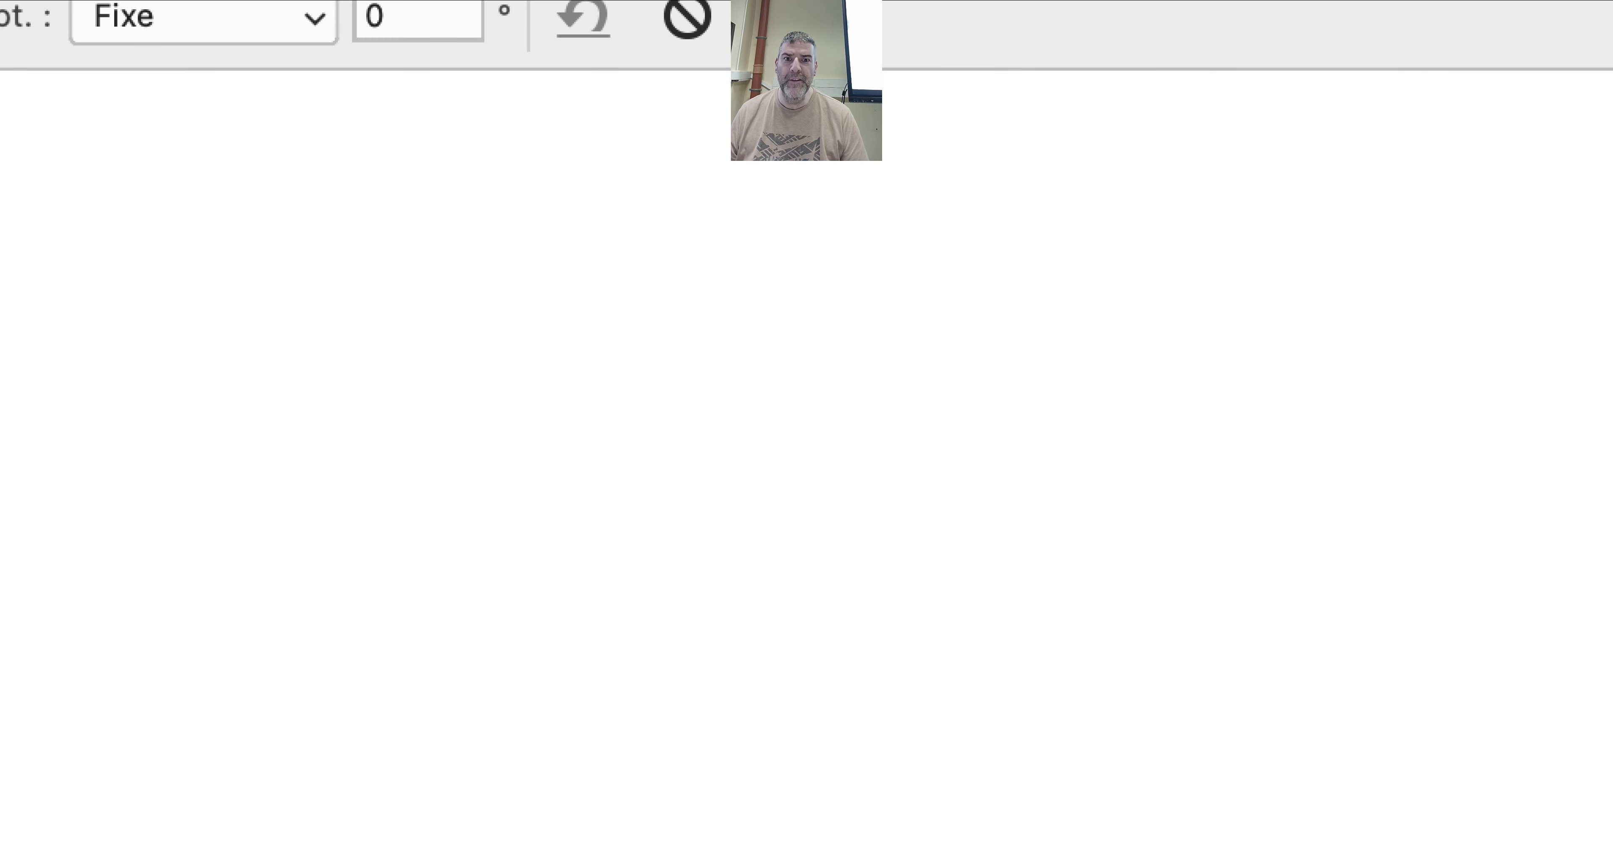
left_click(792, 15)
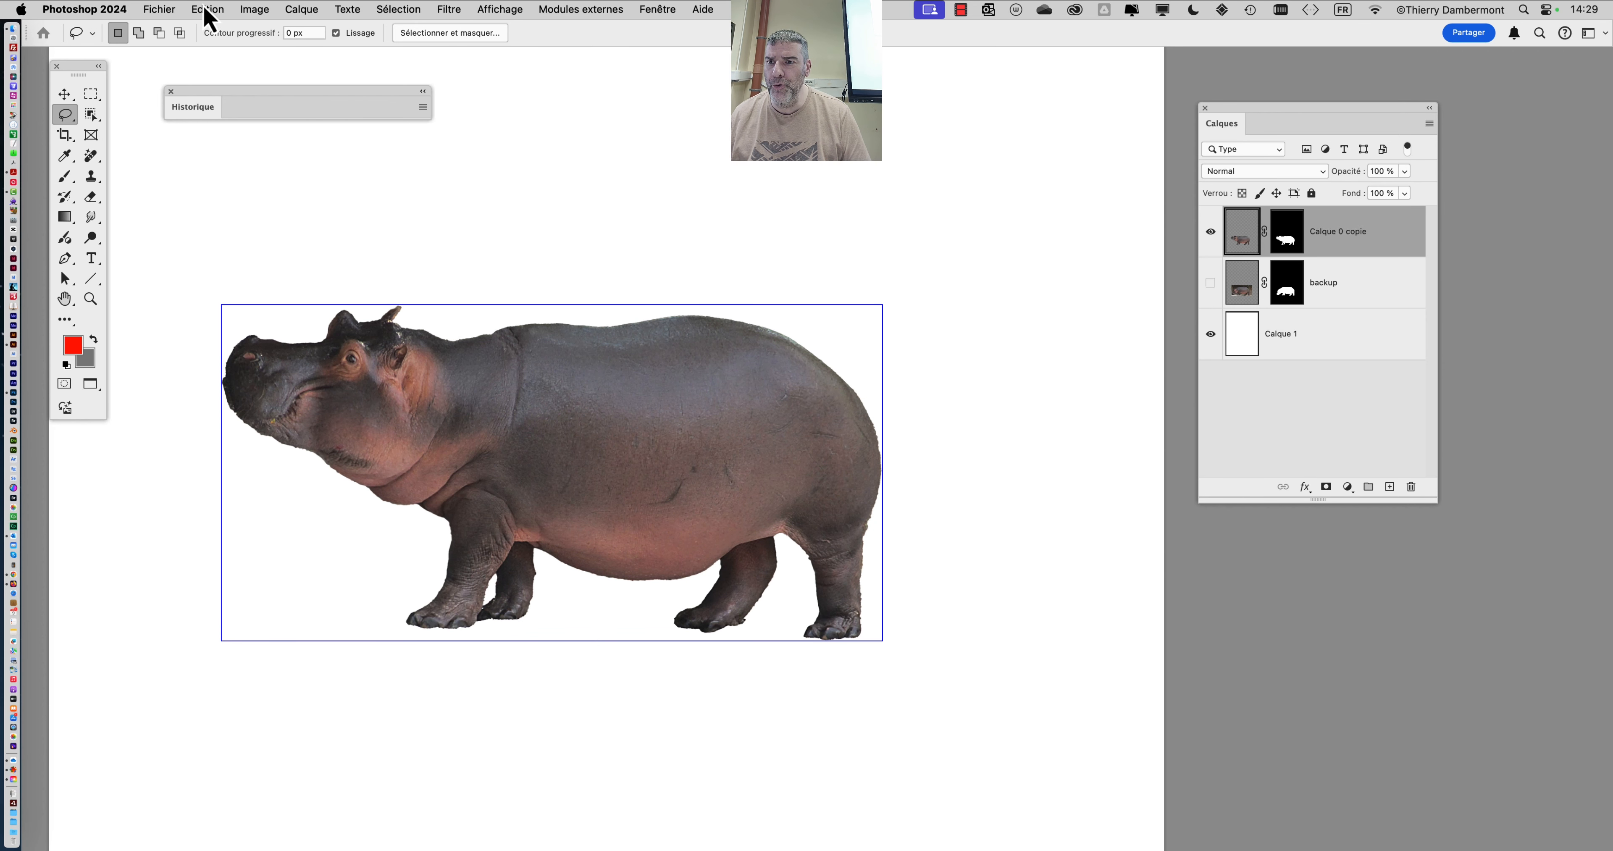
left_click(207, 9)
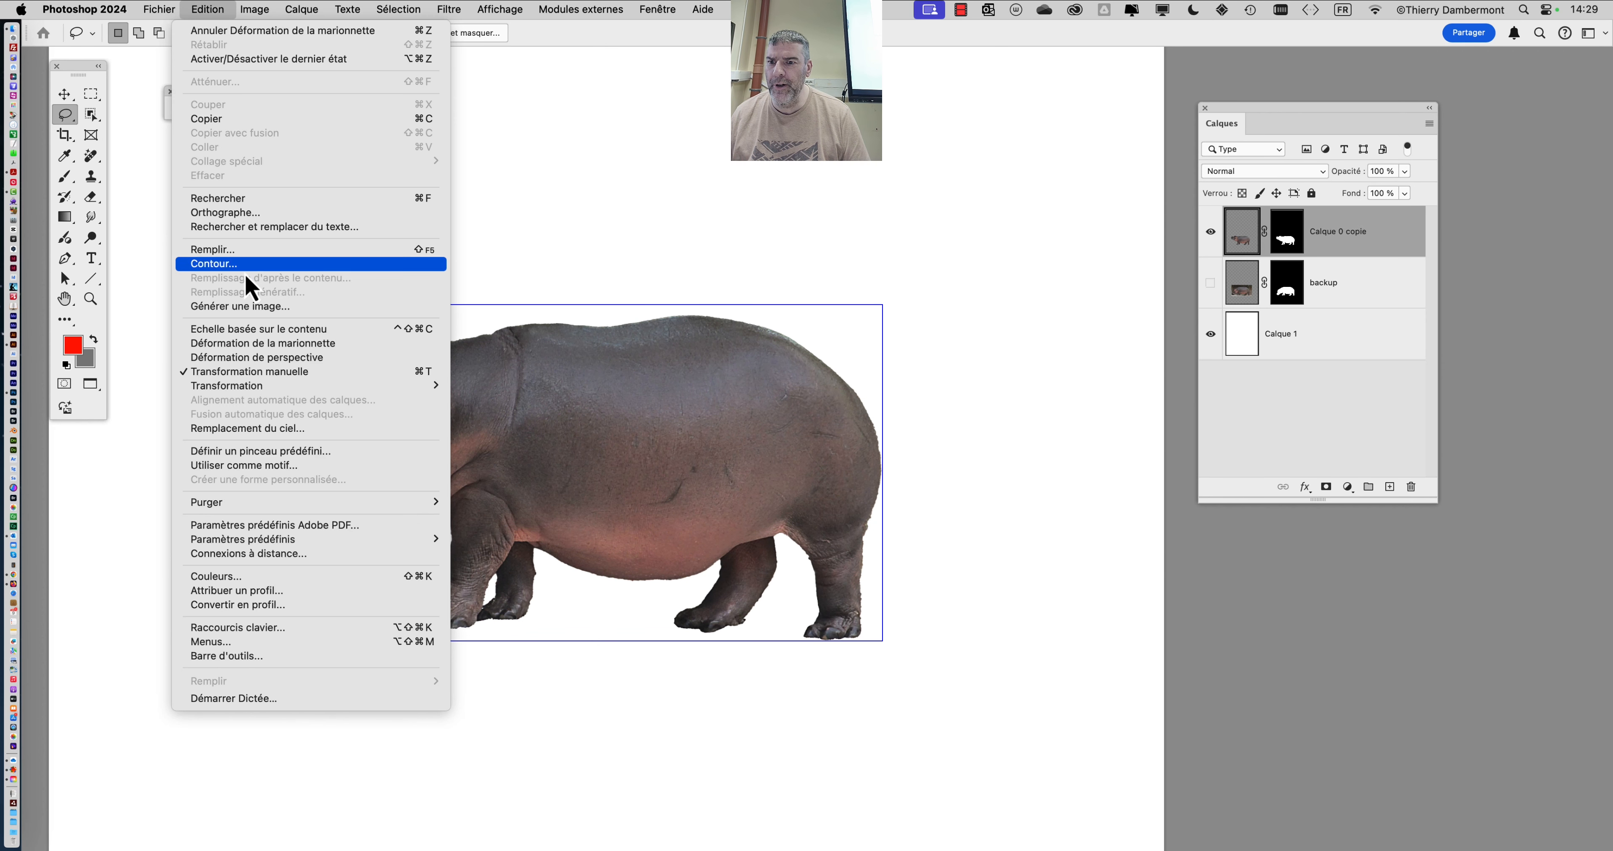
left_click(278, 344)
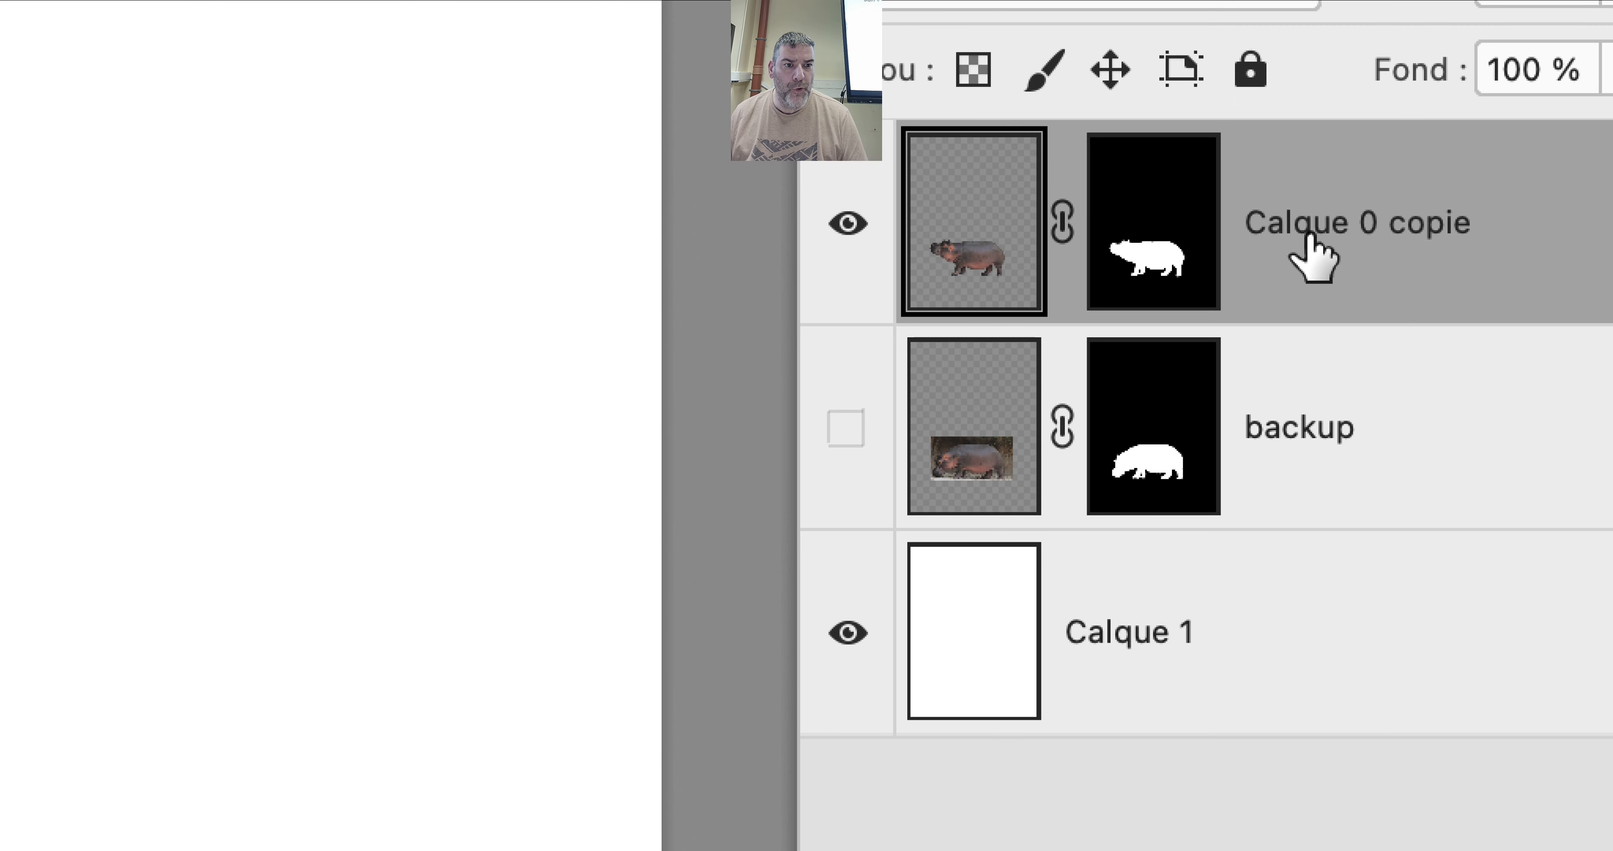
Step: Rename the warped layer "marionnette sur calque normal", widening and repositioning the layer list so the full name fits
double_click(1565, 225)
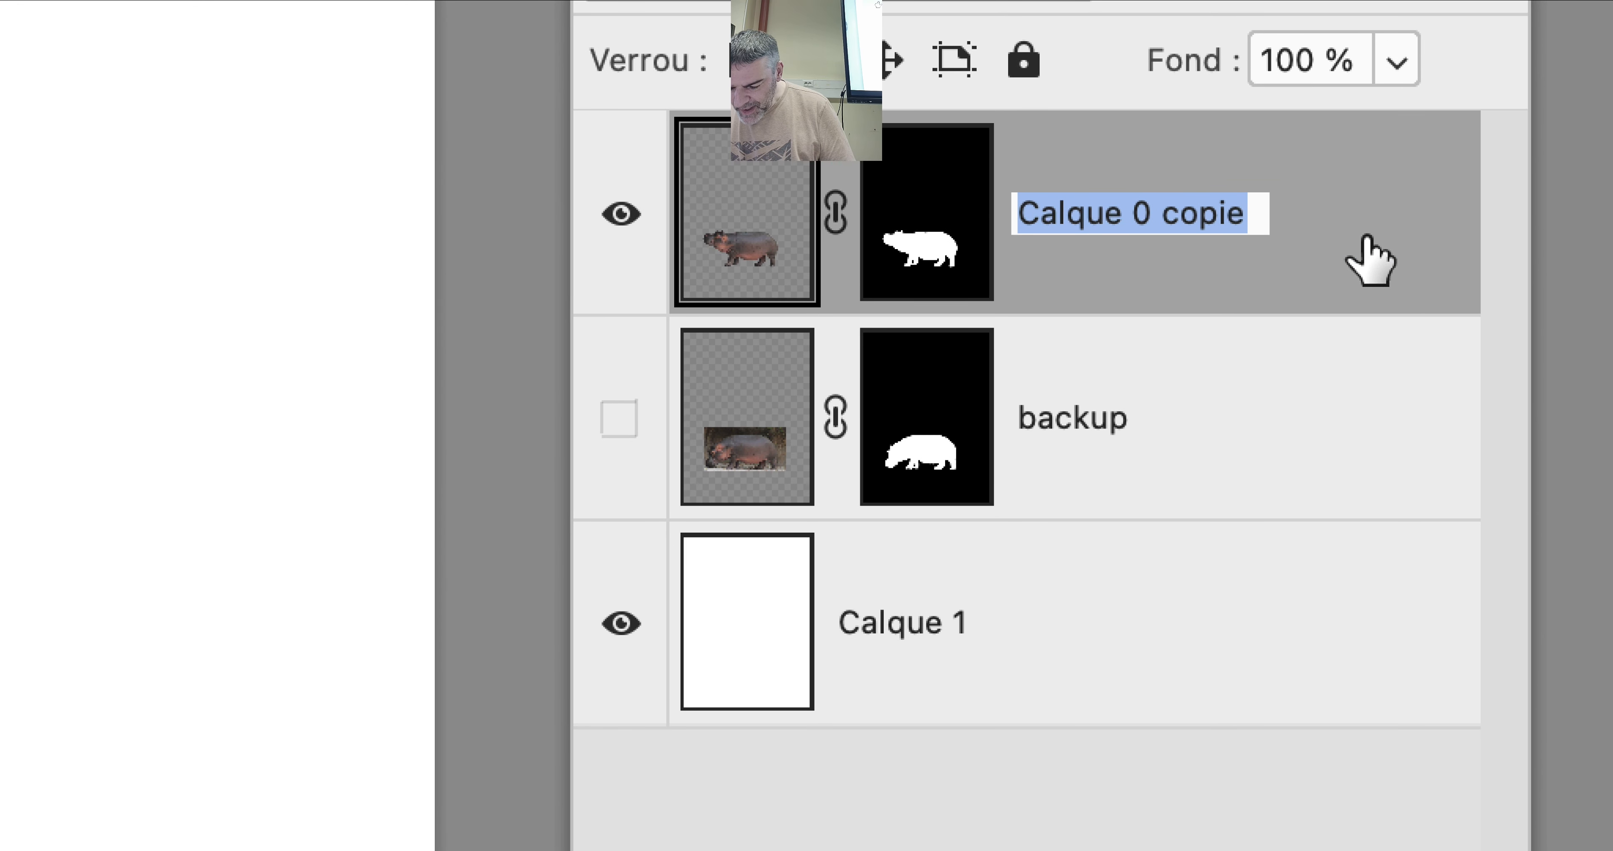
type("mario")
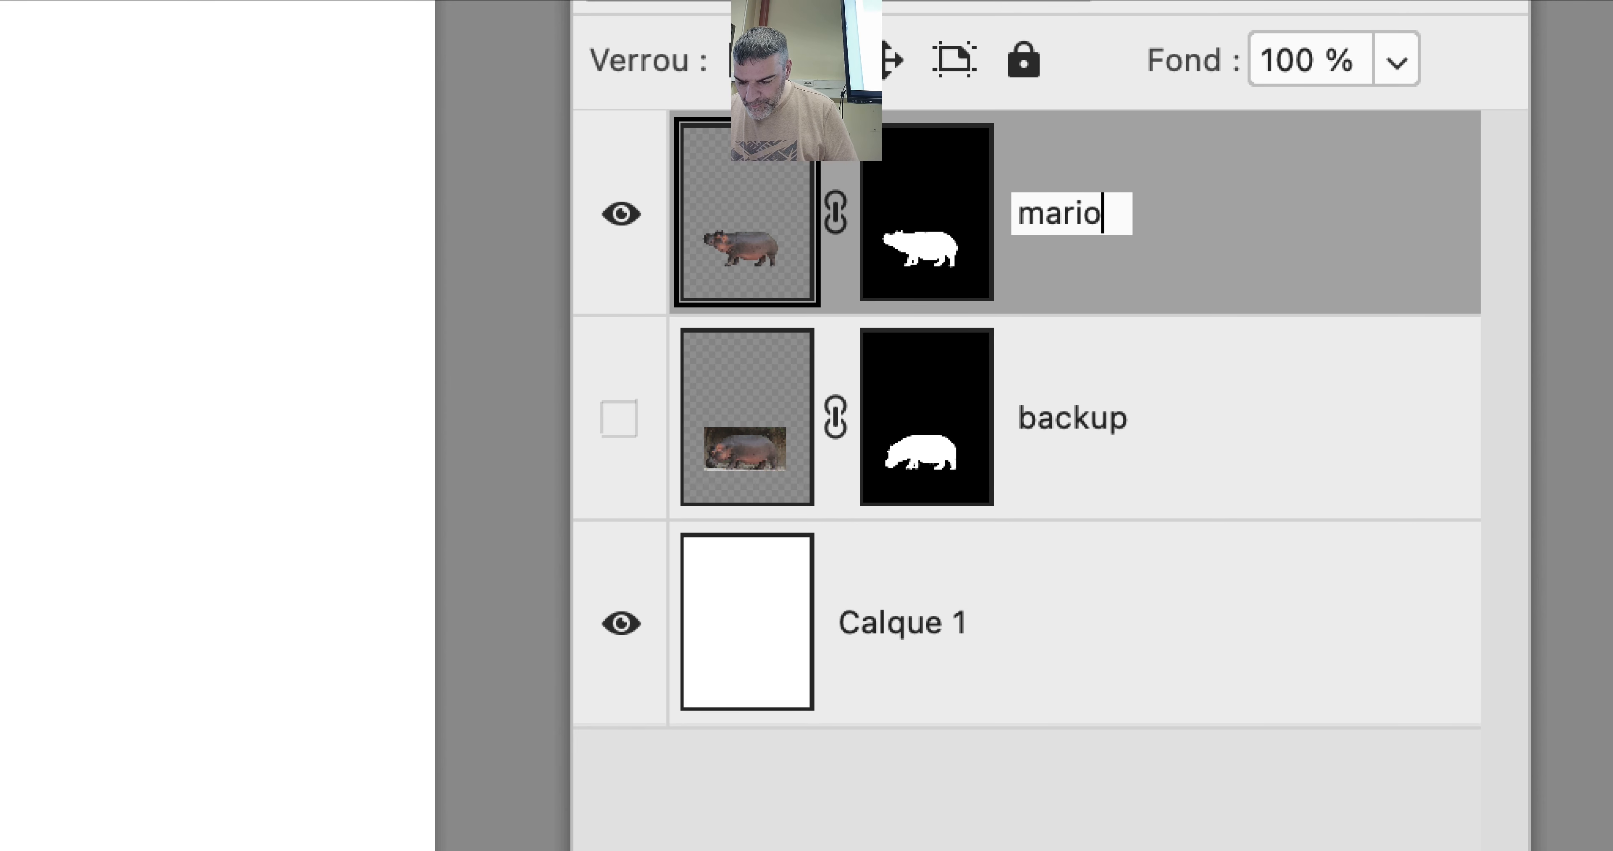
type("nnette sur ca")
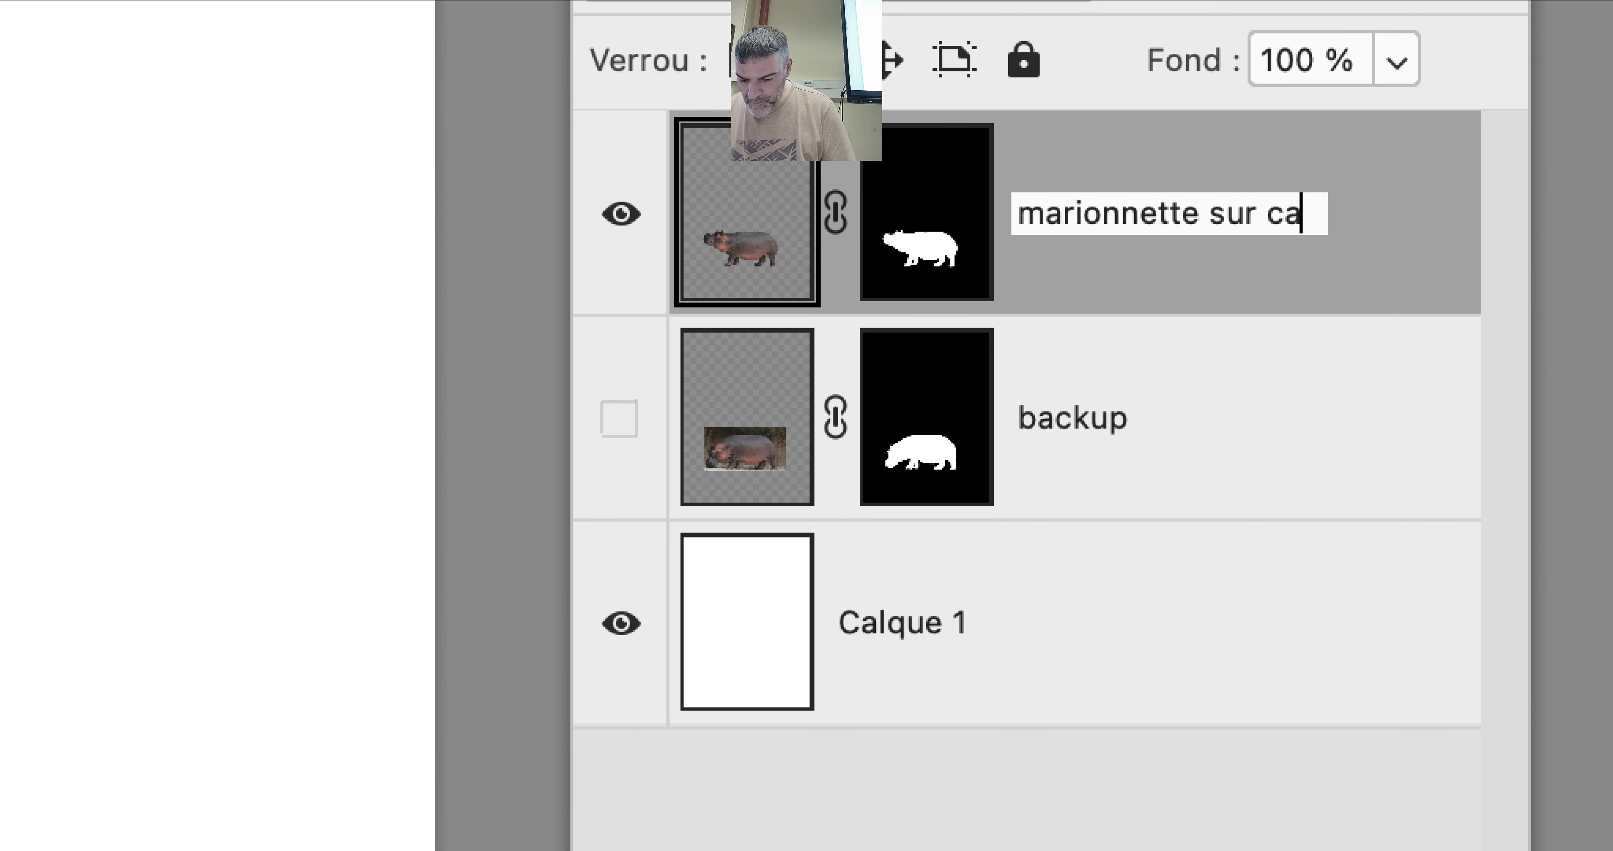
type("lque normal")
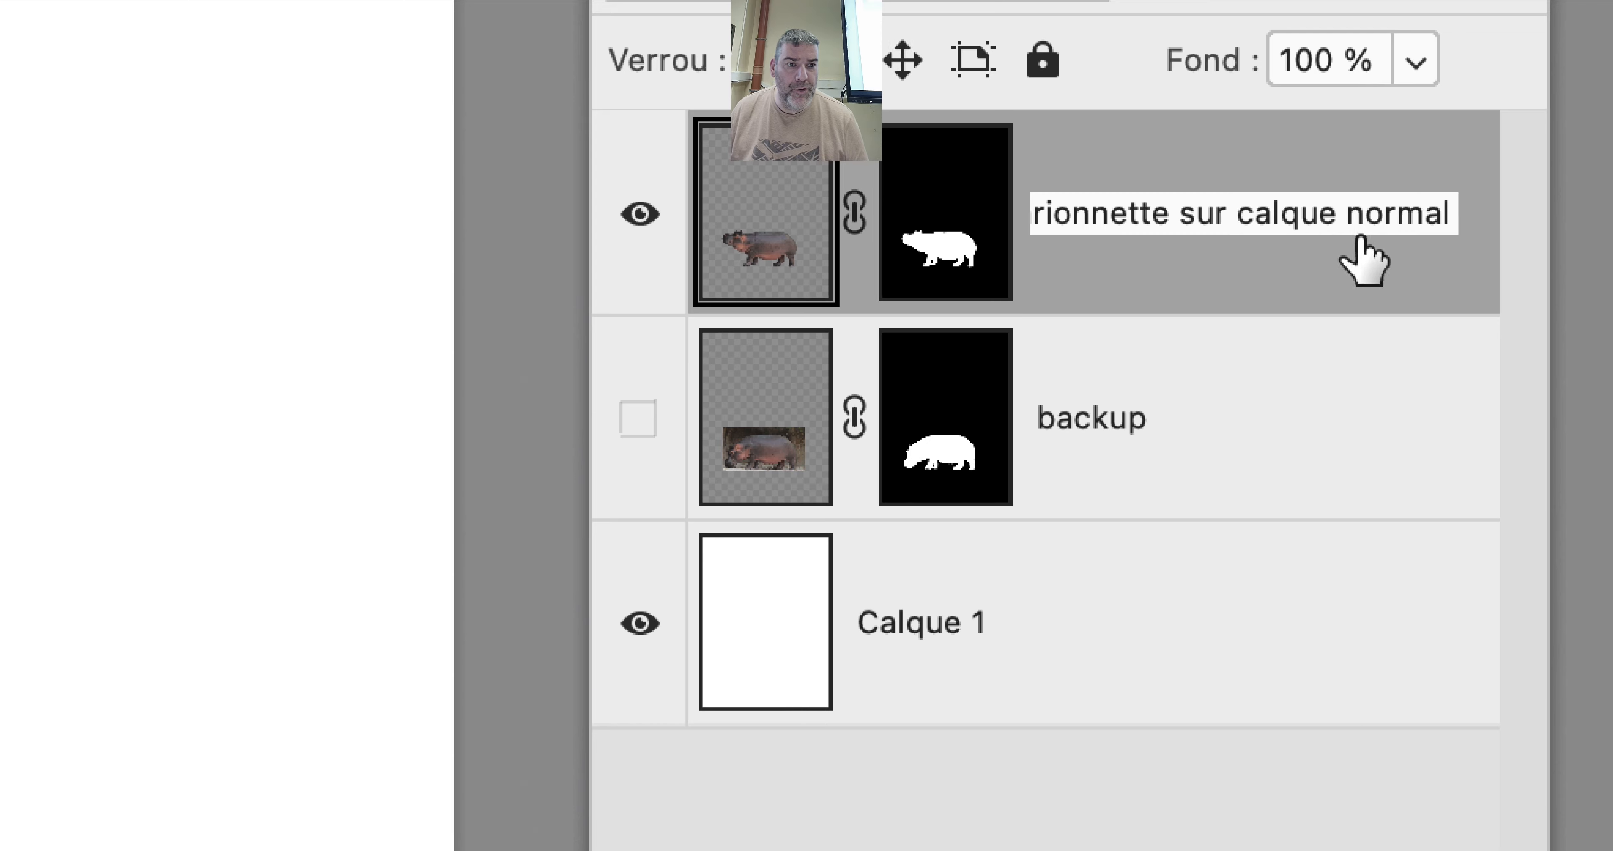
key("Return")
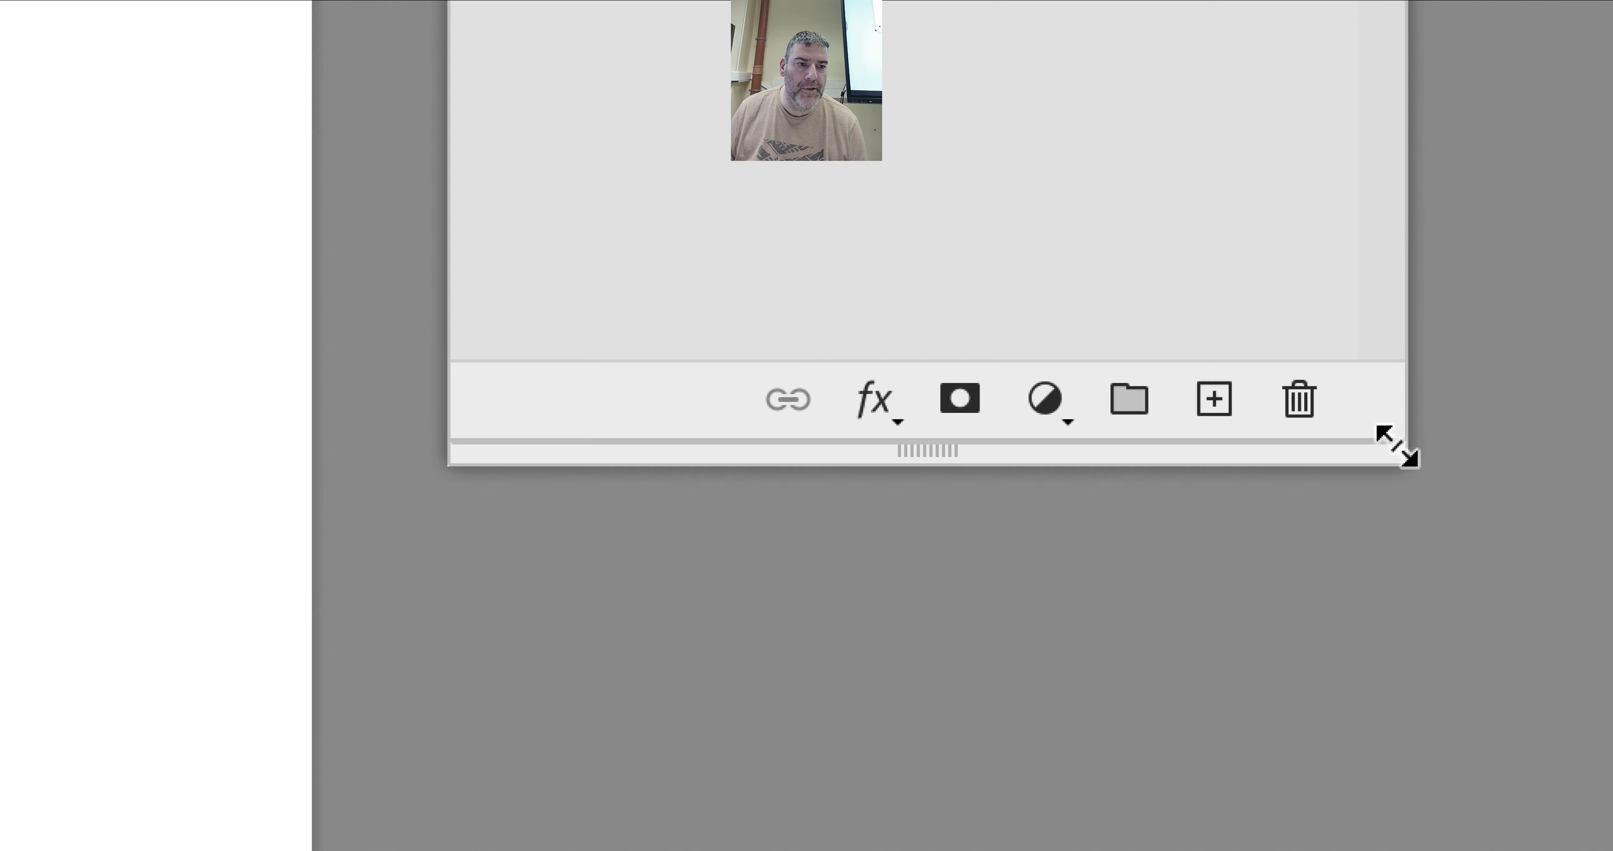
left_click_drag(1416, 443, 1528, 386)
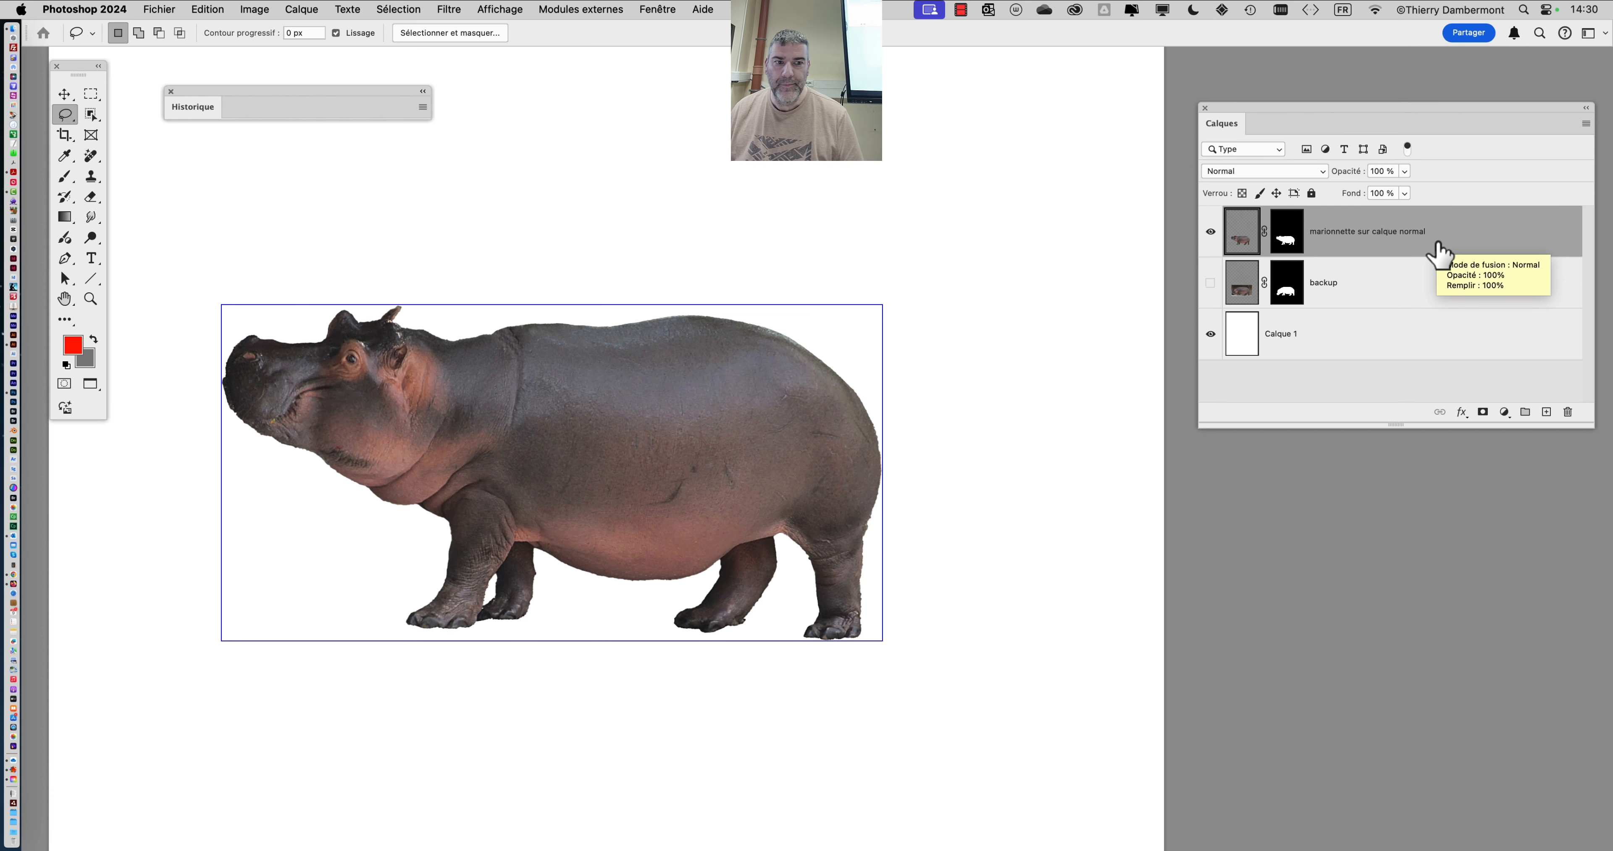
left_click_drag(1229, 119, 1069, 121)
Step: Select the backup layer, making it visible and hiding the "marionnette sur calque normal" layer
left_click(1085, 295)
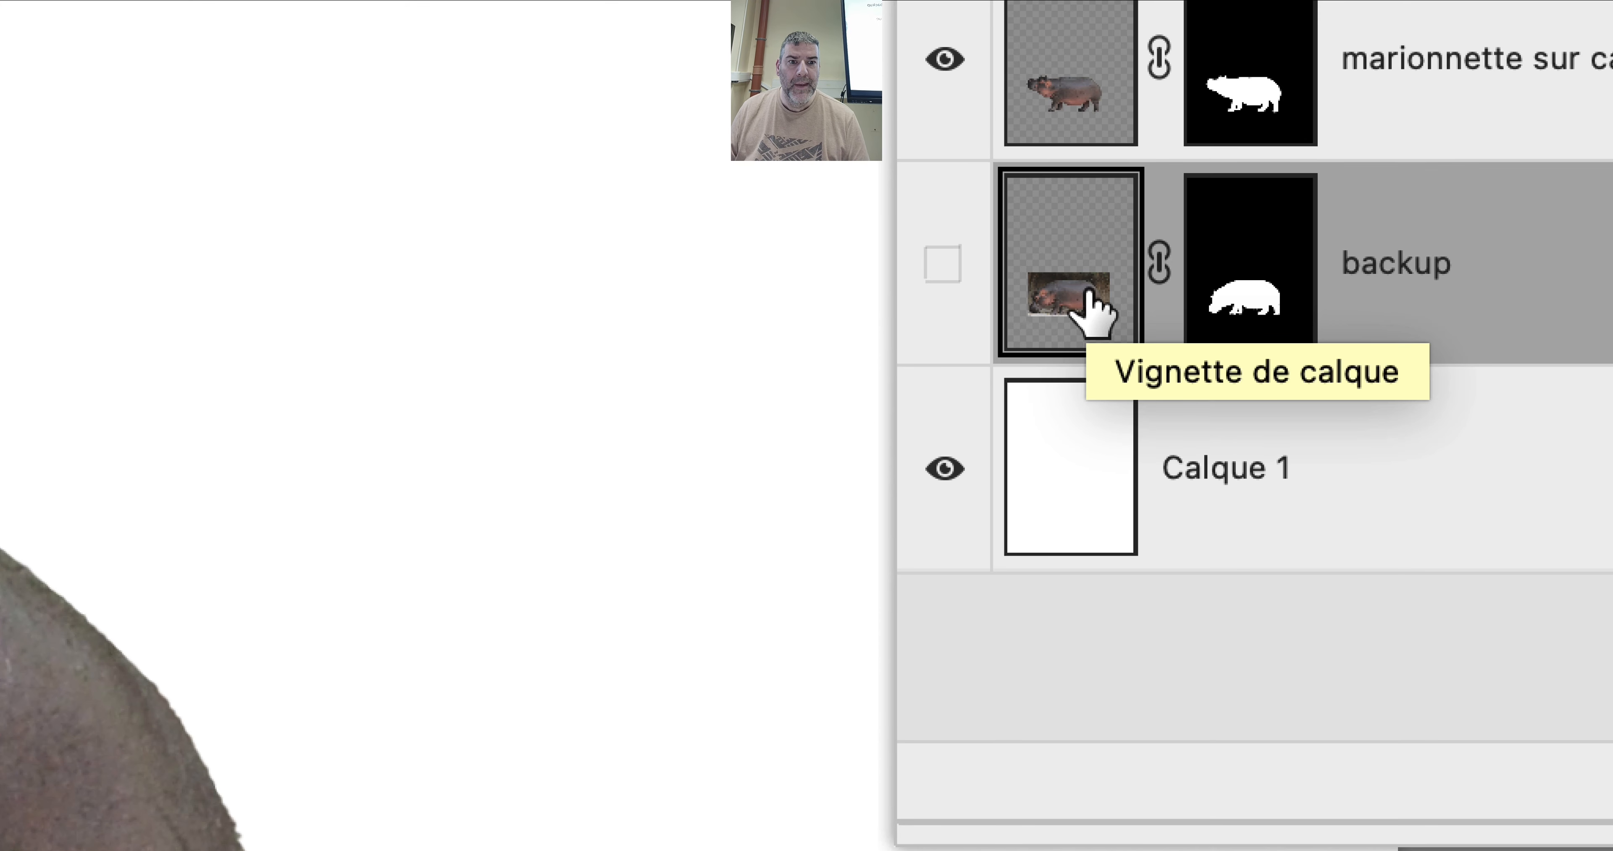
left_click_drag(1090, 307, 1087, 299)
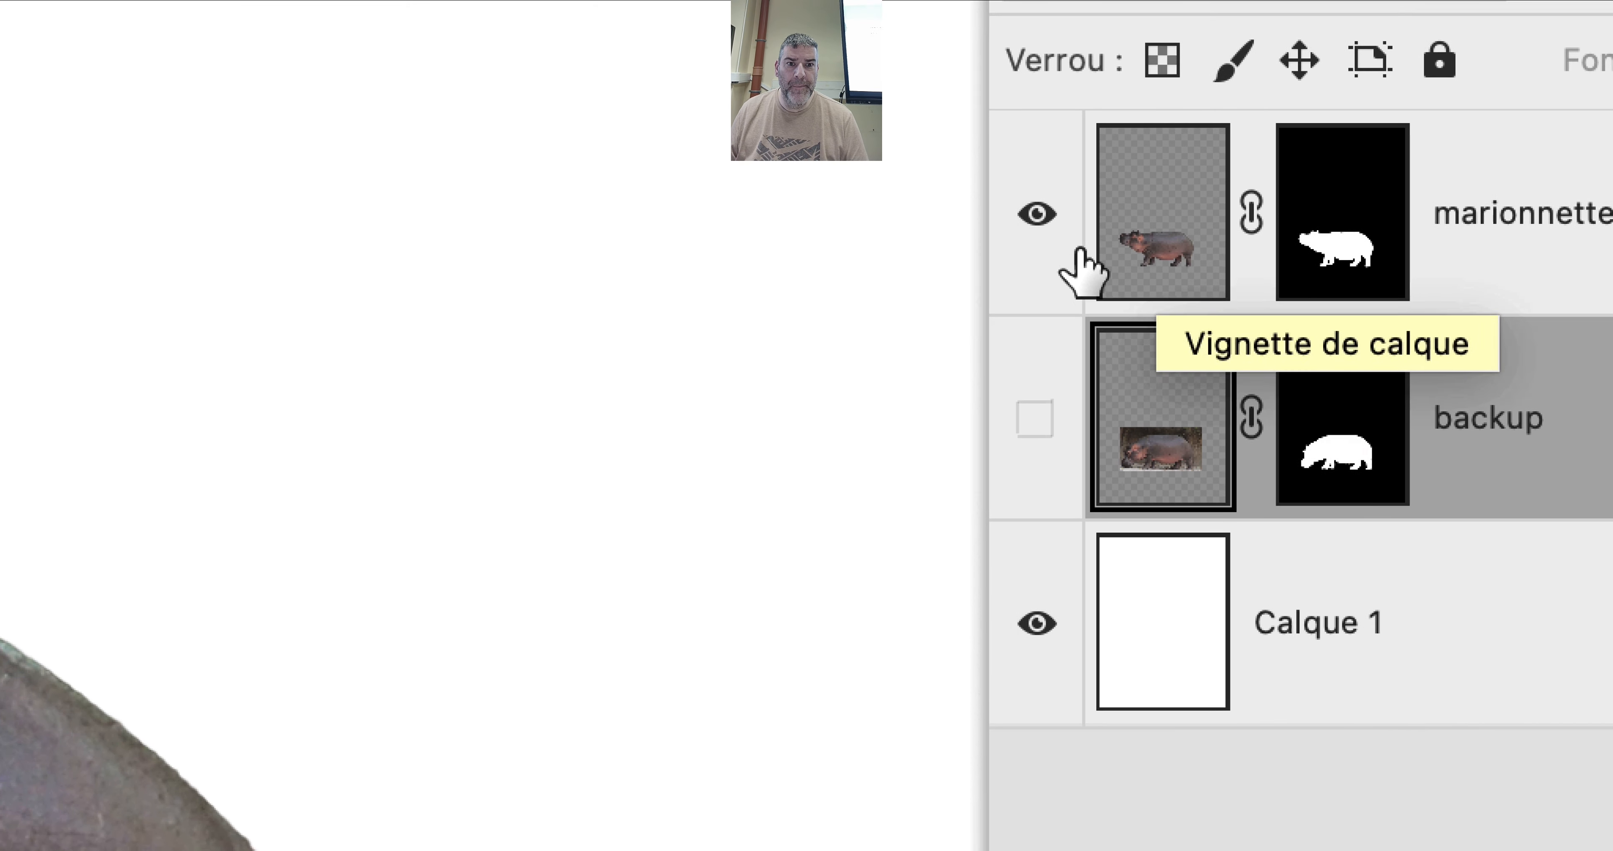
left_click(760, 87)
left_click(1072, 291)
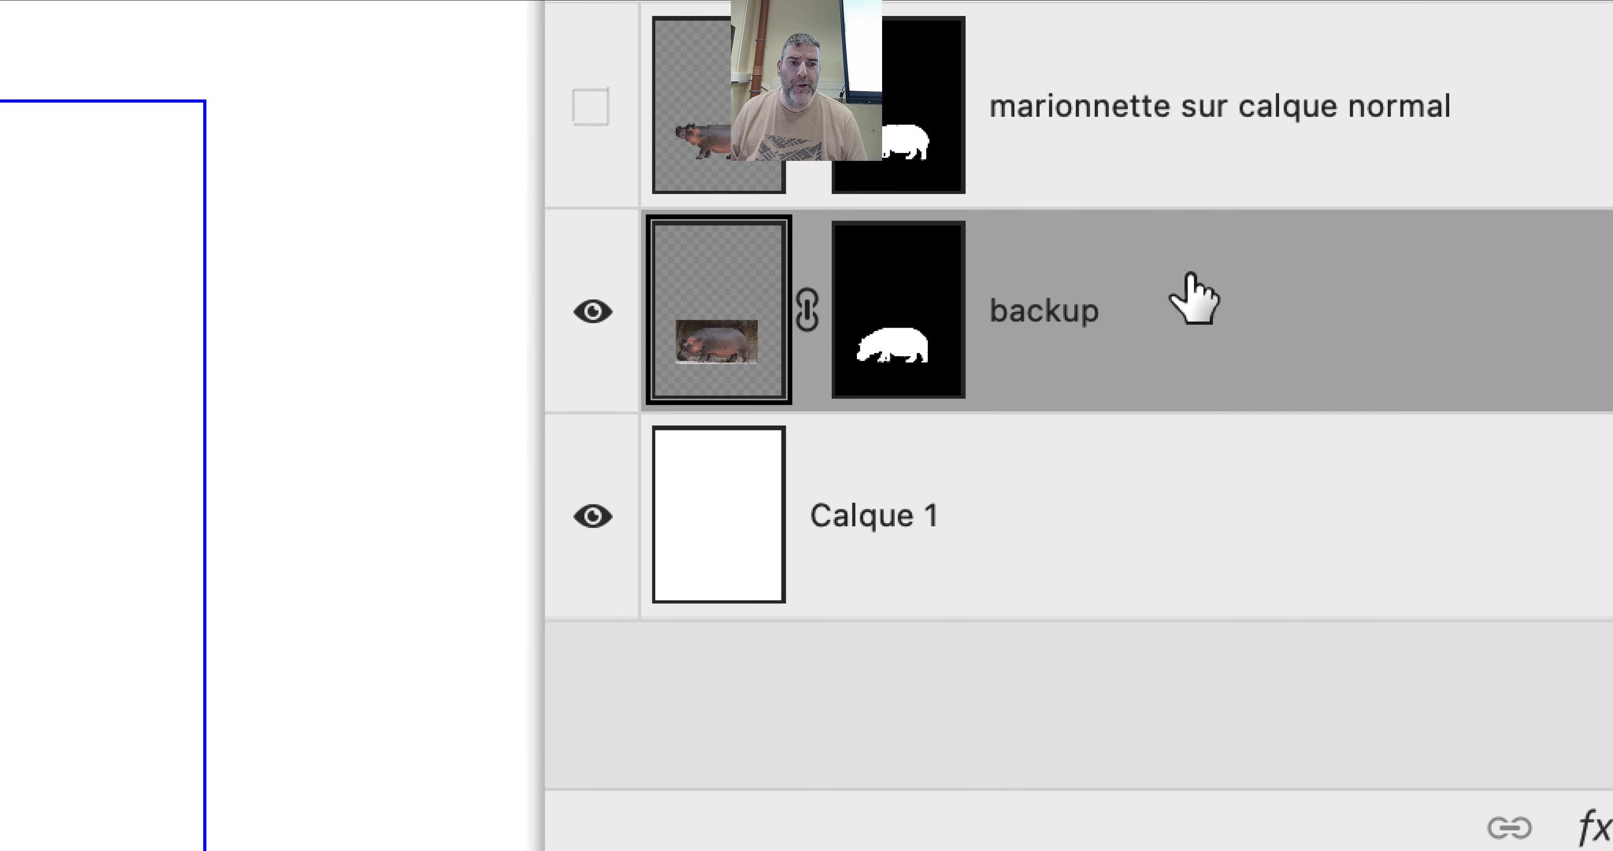
Step: Duplicate the backup layer and hide the original, leaving only the copy of the hippo visible
left_click_drag(1203, 285, 1612, 791)
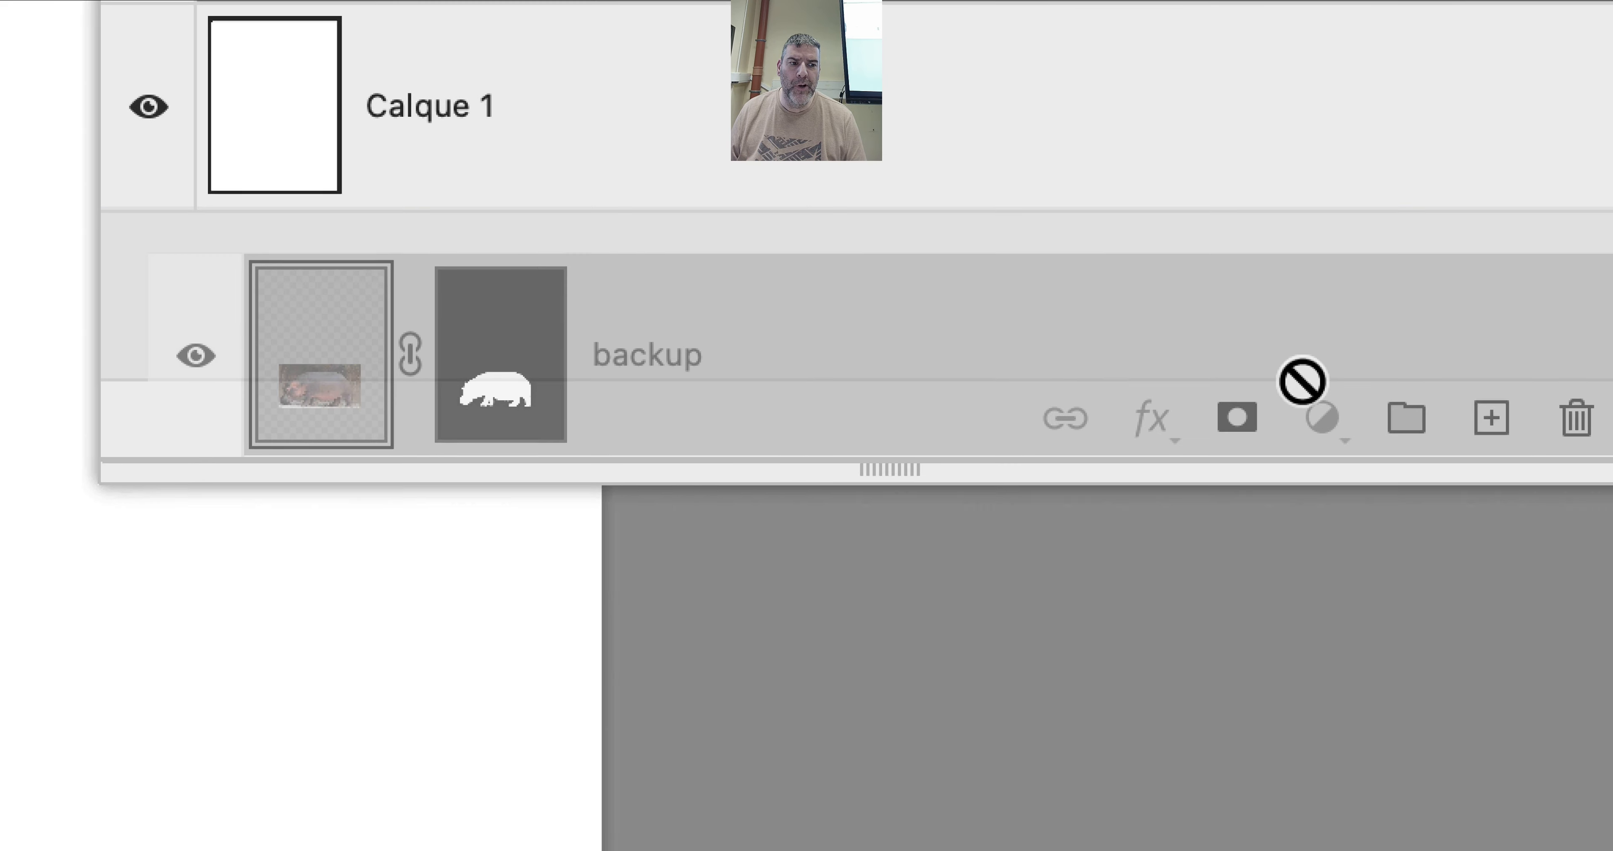
left_click_drag(1303, 382, 1486, 413)
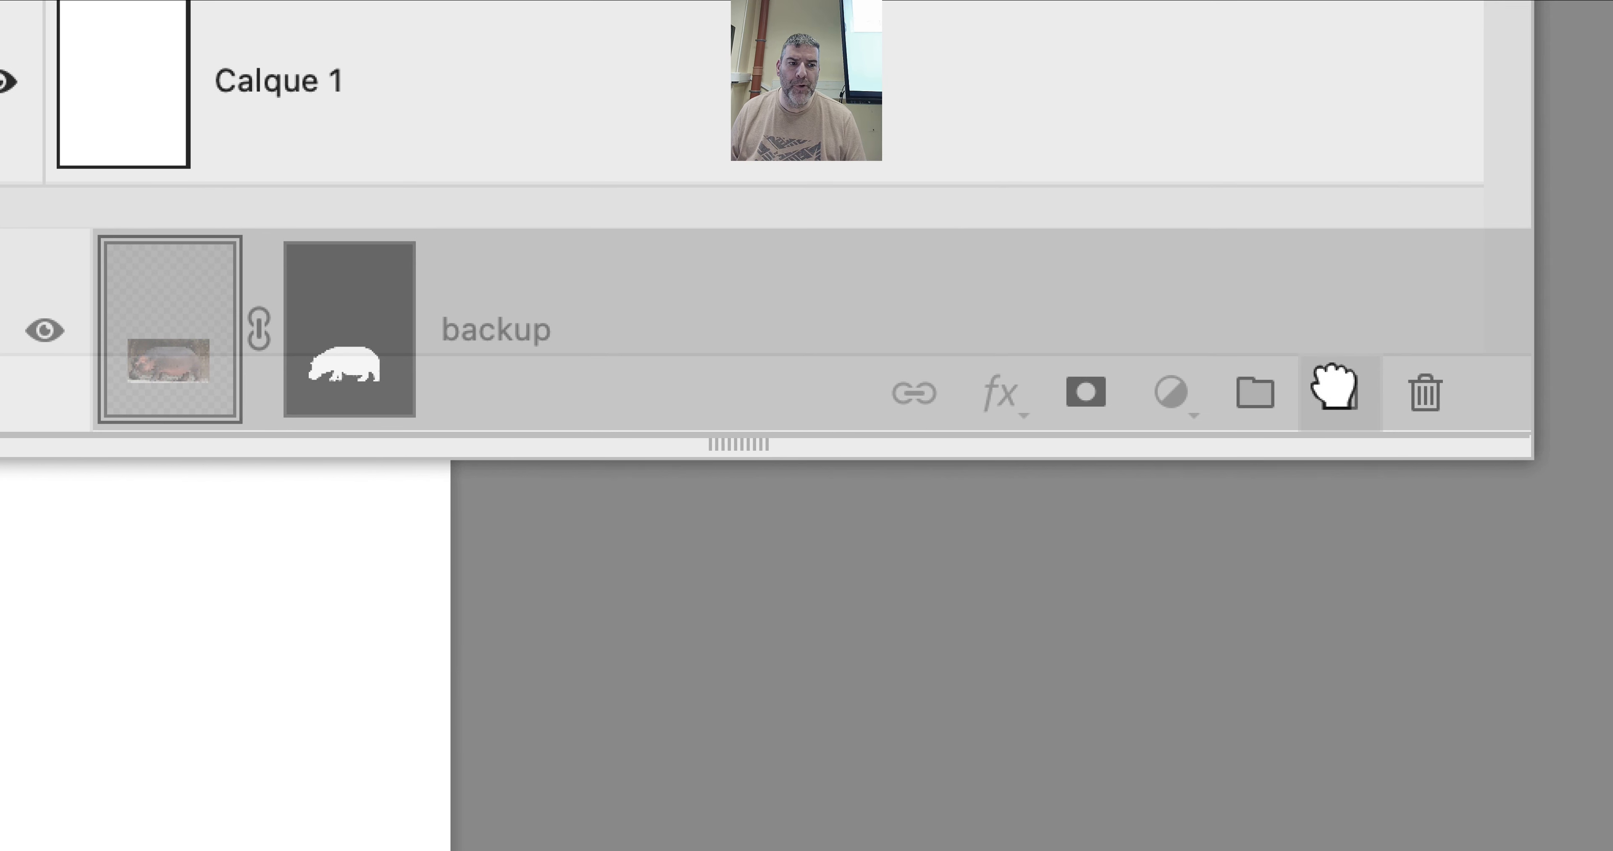
left_click_drag(1335, 388, 1334, 390)
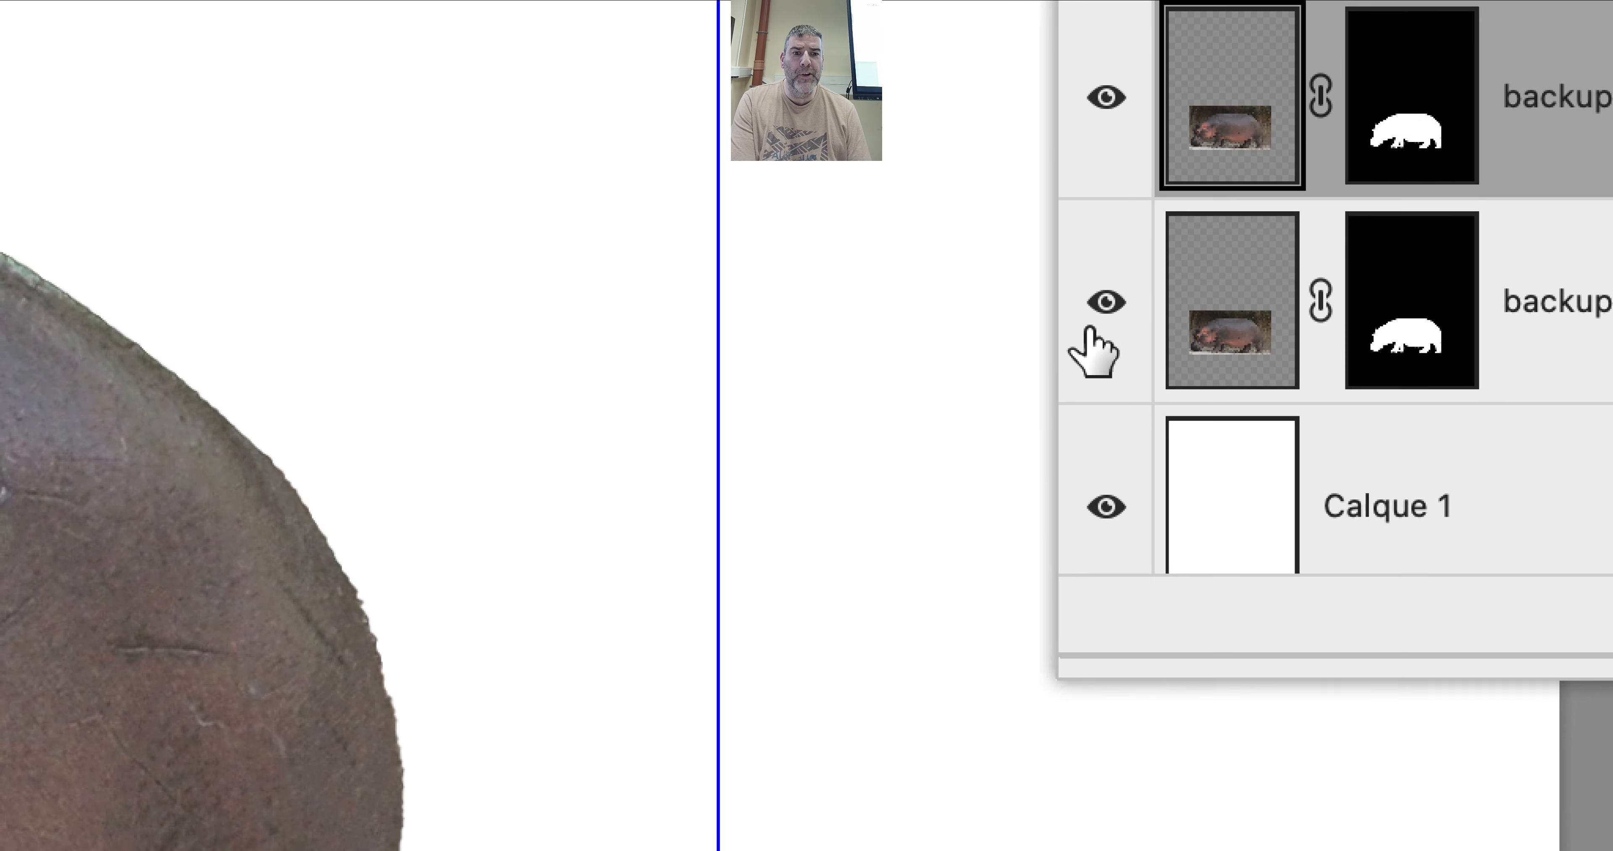
left_click(561, 462)
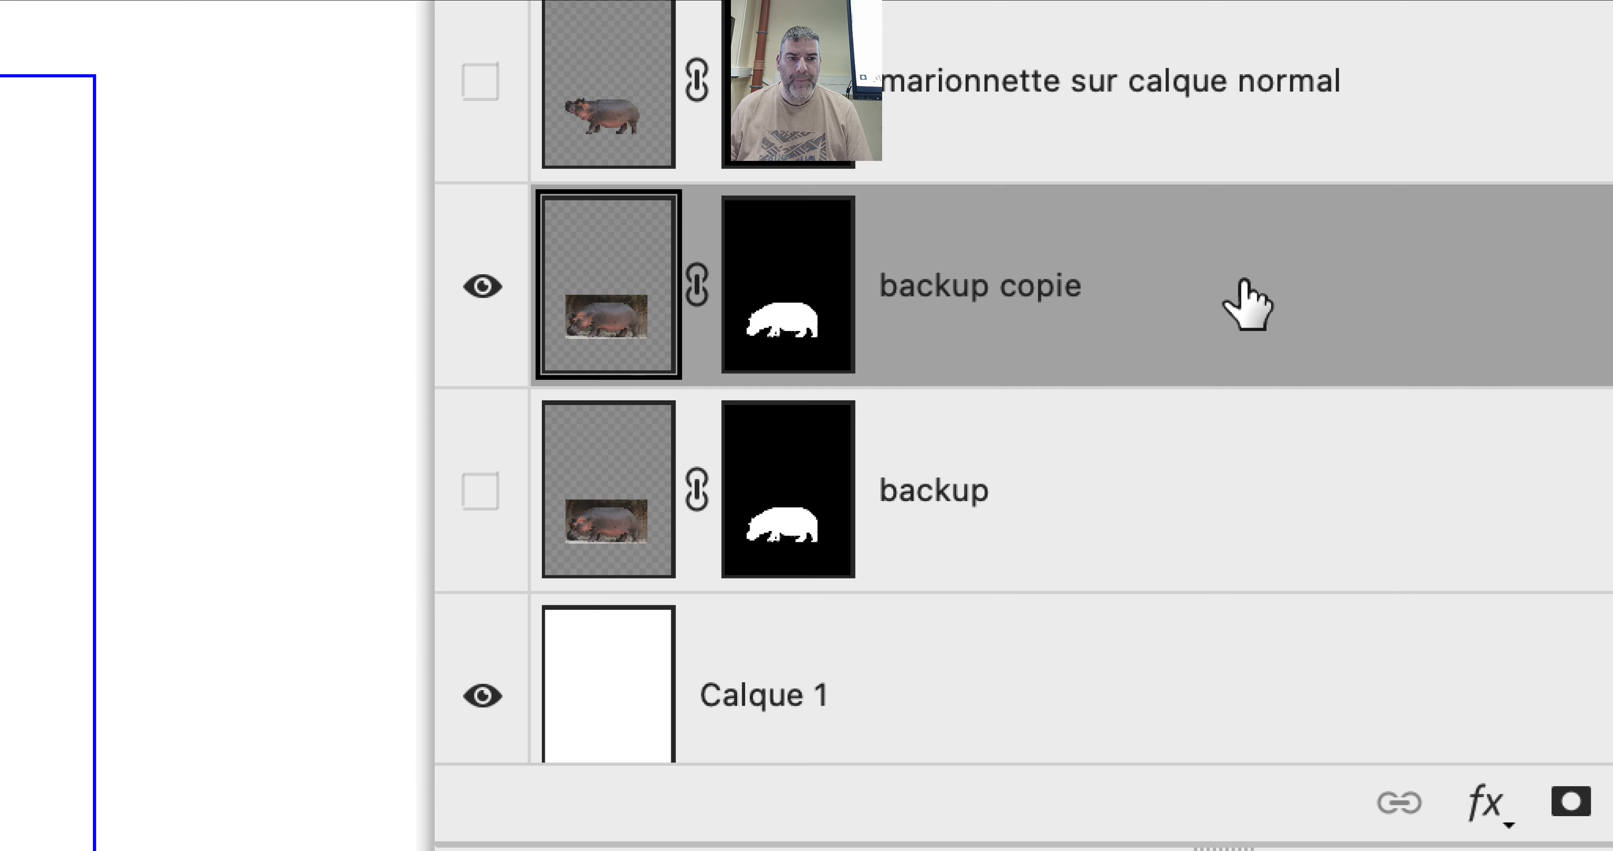
Step: Convert the "backup copie" layer into a smart object
right_click(1247, 303)
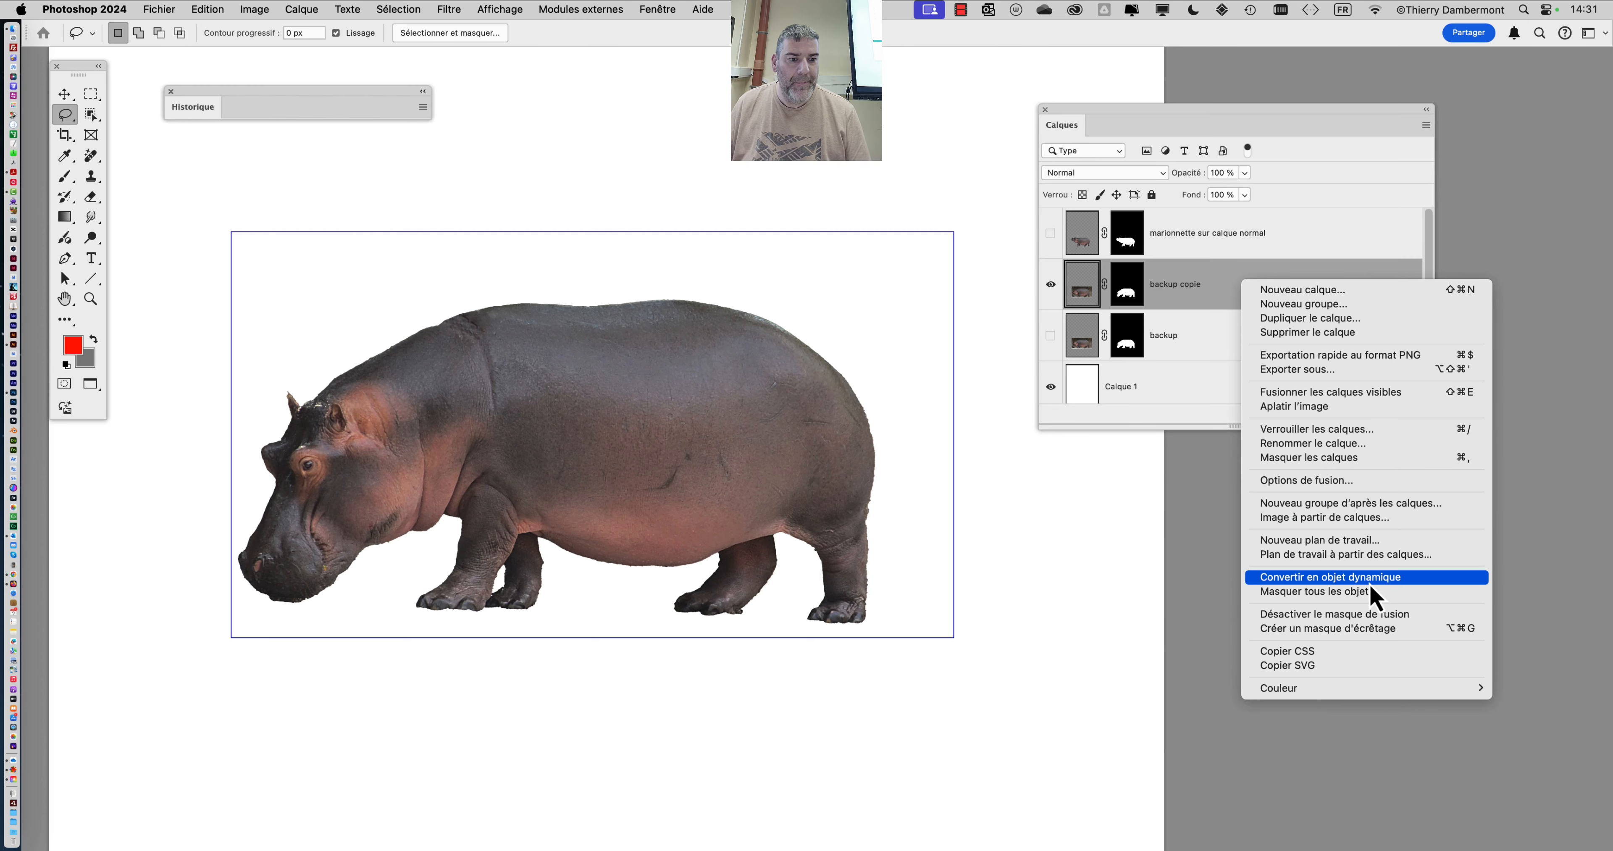
left_click(1370, 580)
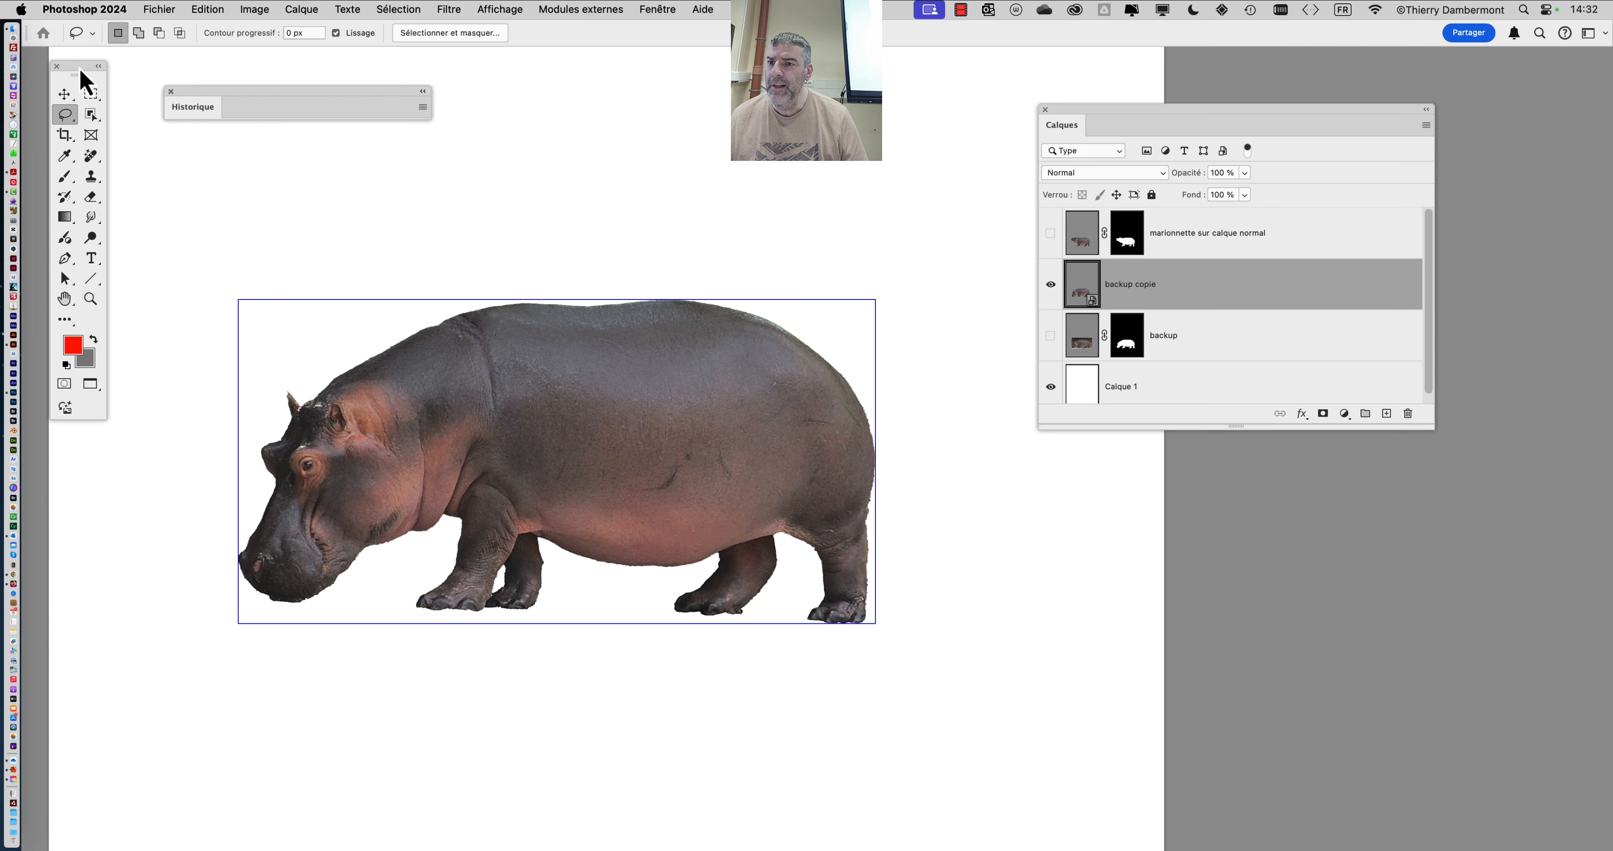
Step: Try to retouch the hippo smart object with the Clone Stamp tool, declining to rasterize it
left_click_drag(78, 74, 93, 147)
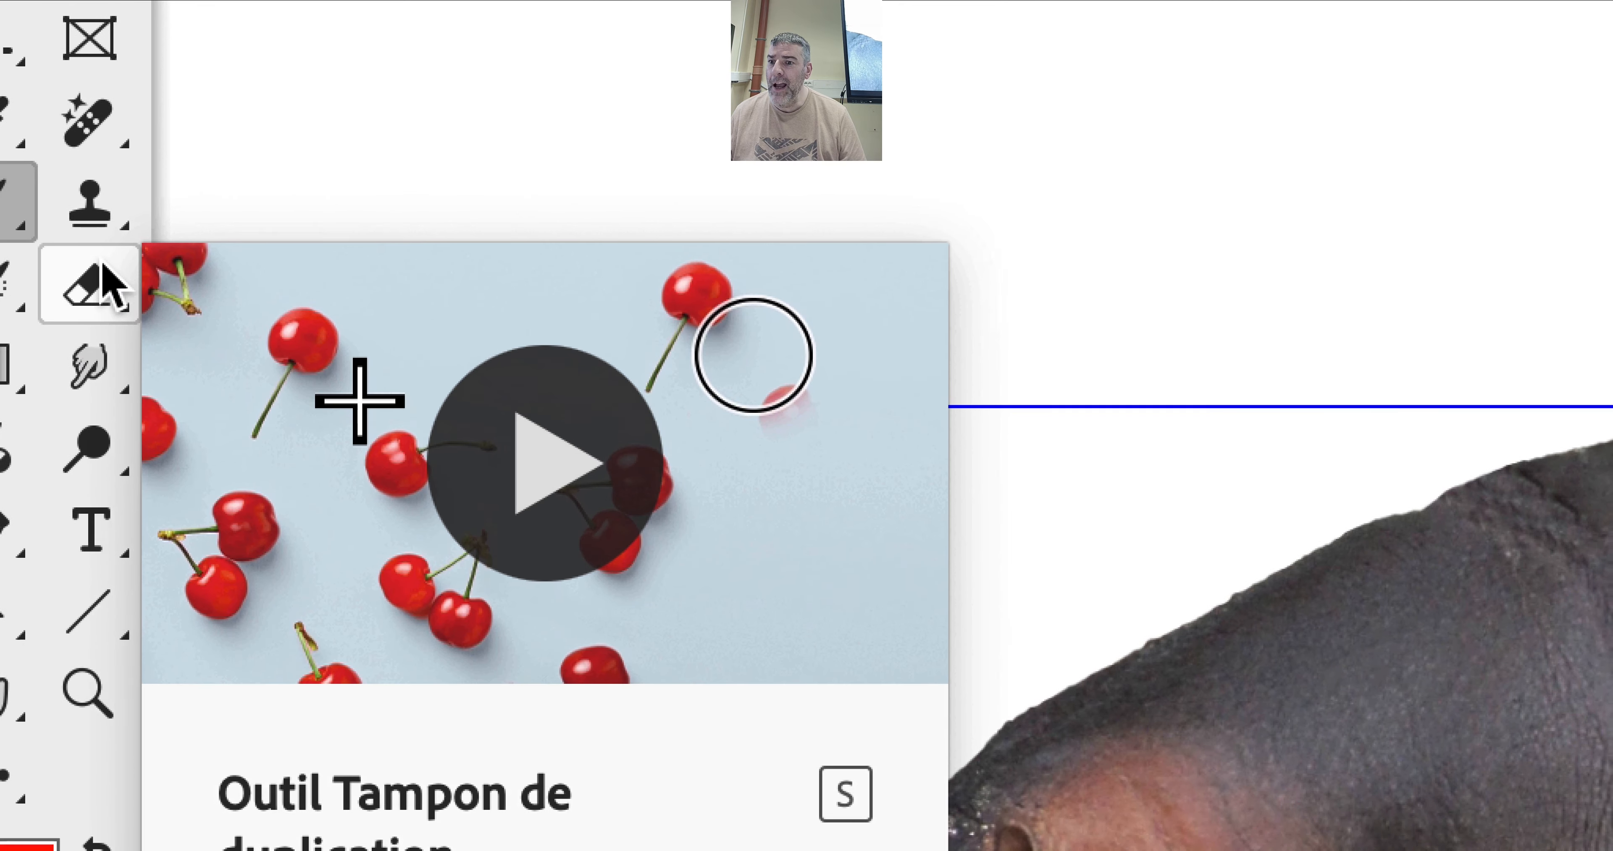
left_click(101, 285)
left_click(92, 224)
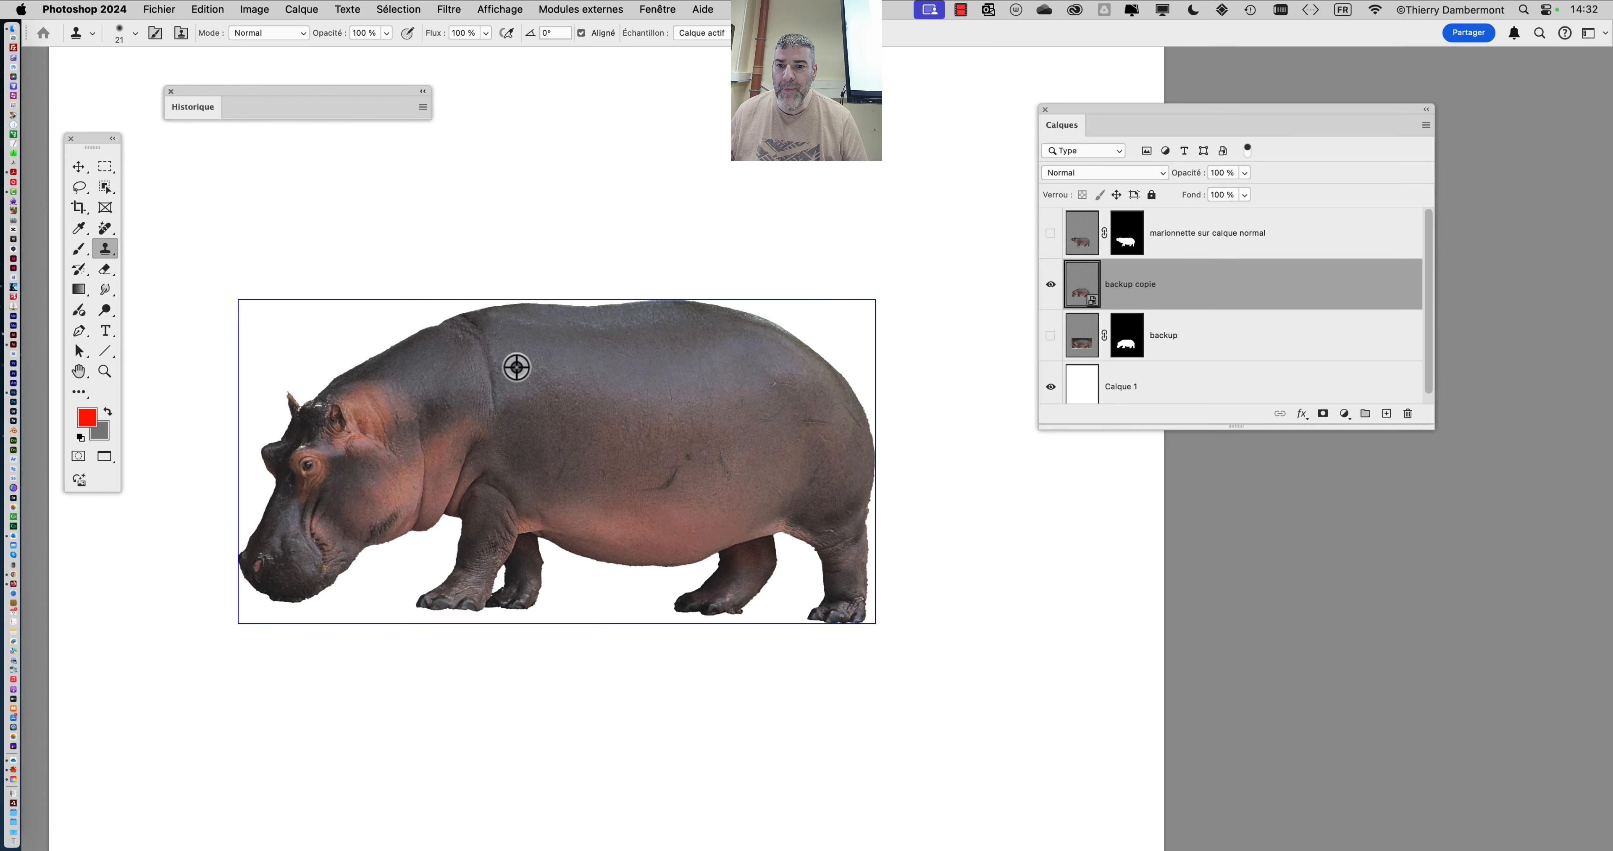
left_click(448, 368)
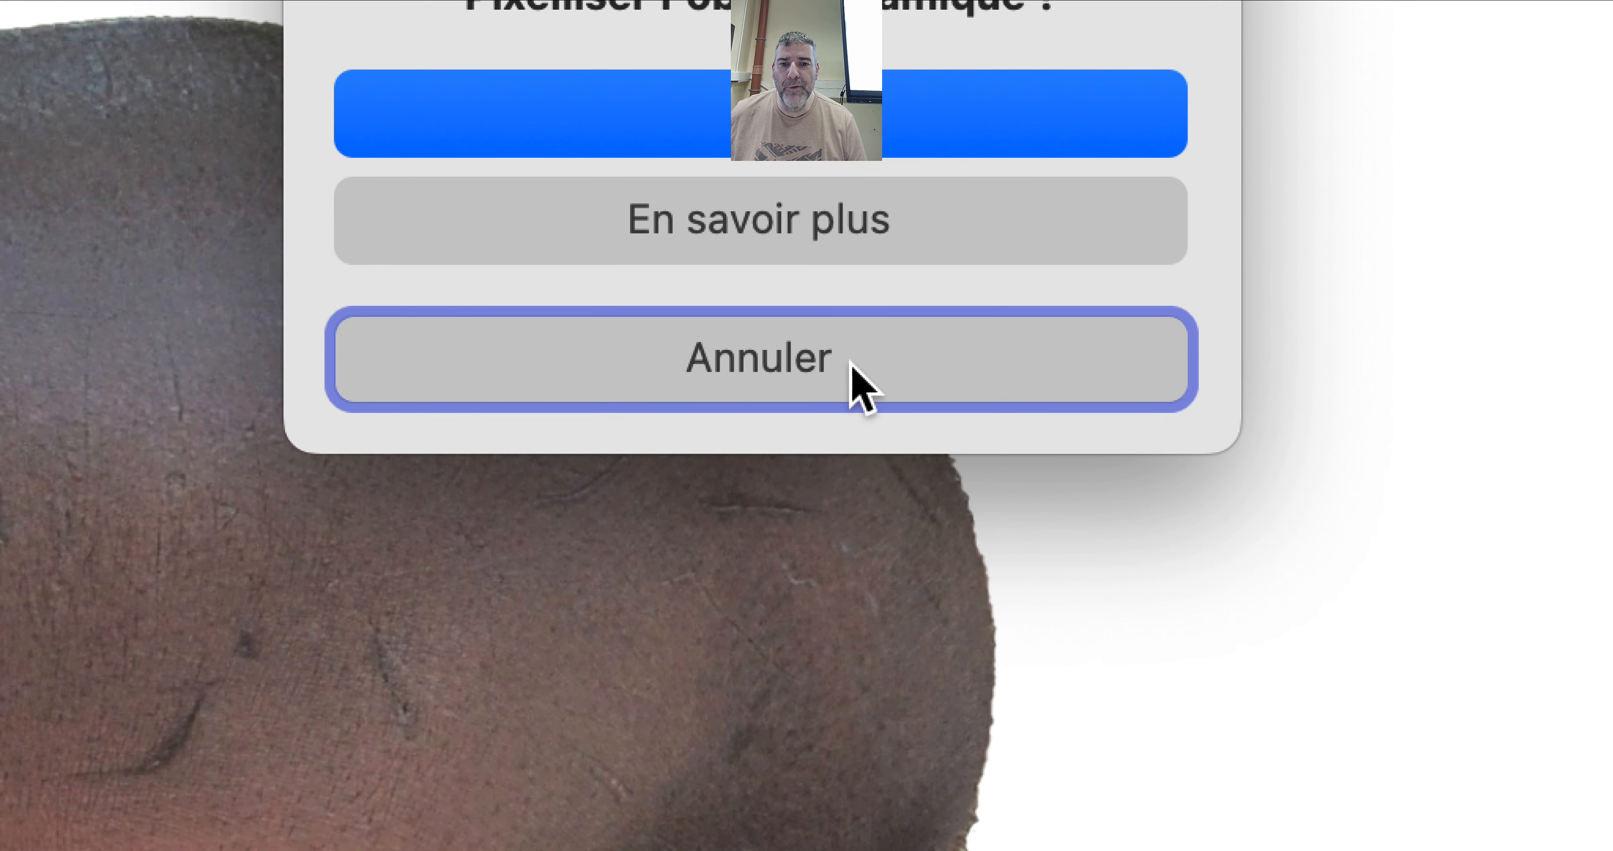
left_click(852, 366)
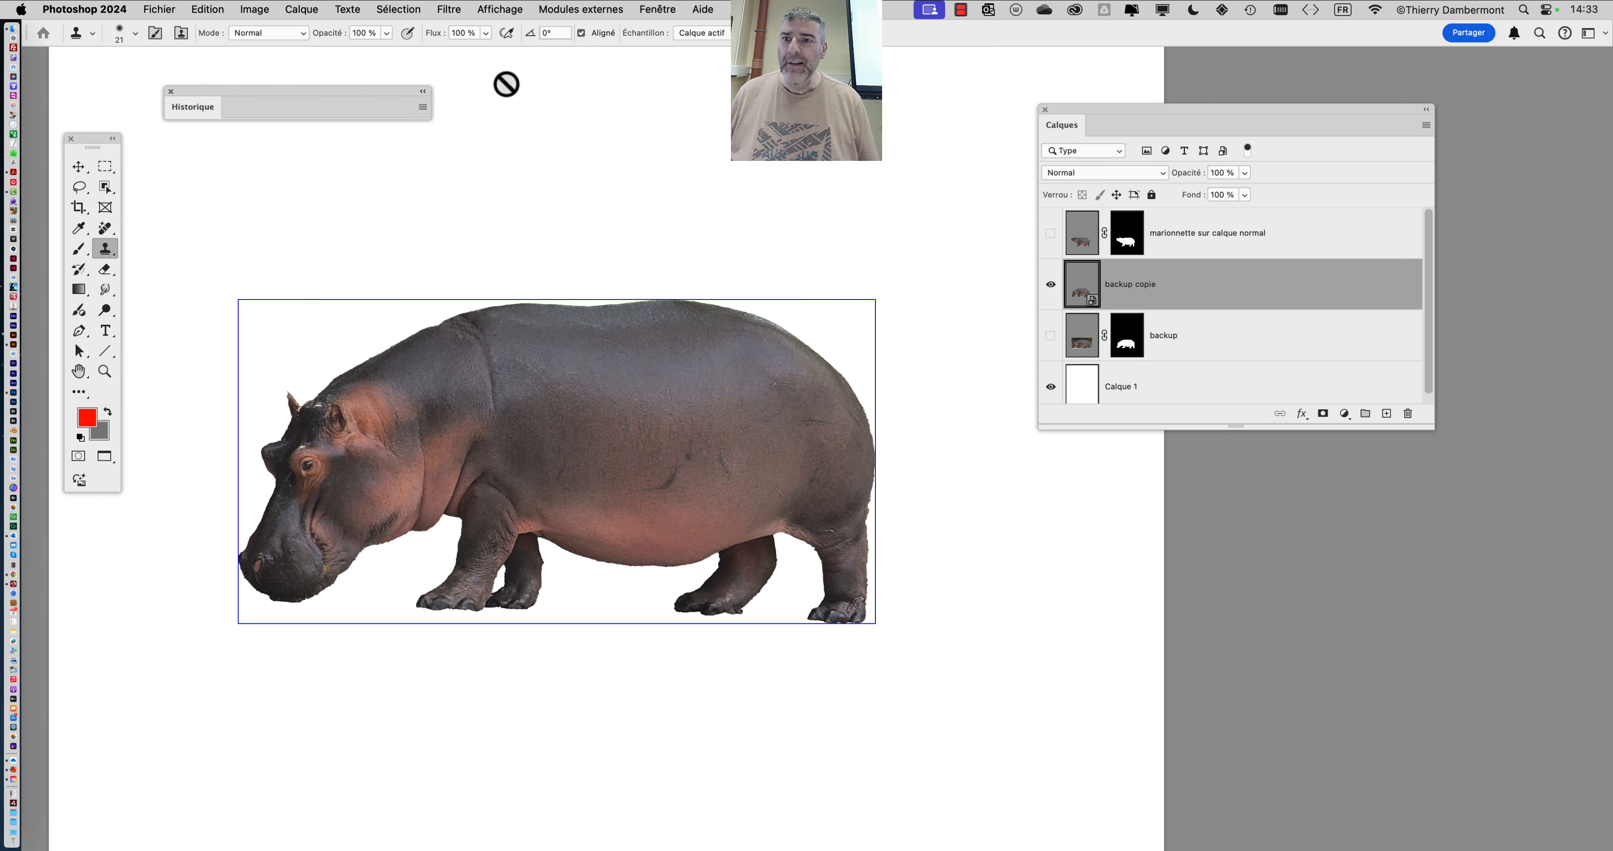
Step: Start Puppet Warp on the smart object and place pins on the hippo's neck, front shoulder, rear belly and rump
left_click(216, 9)
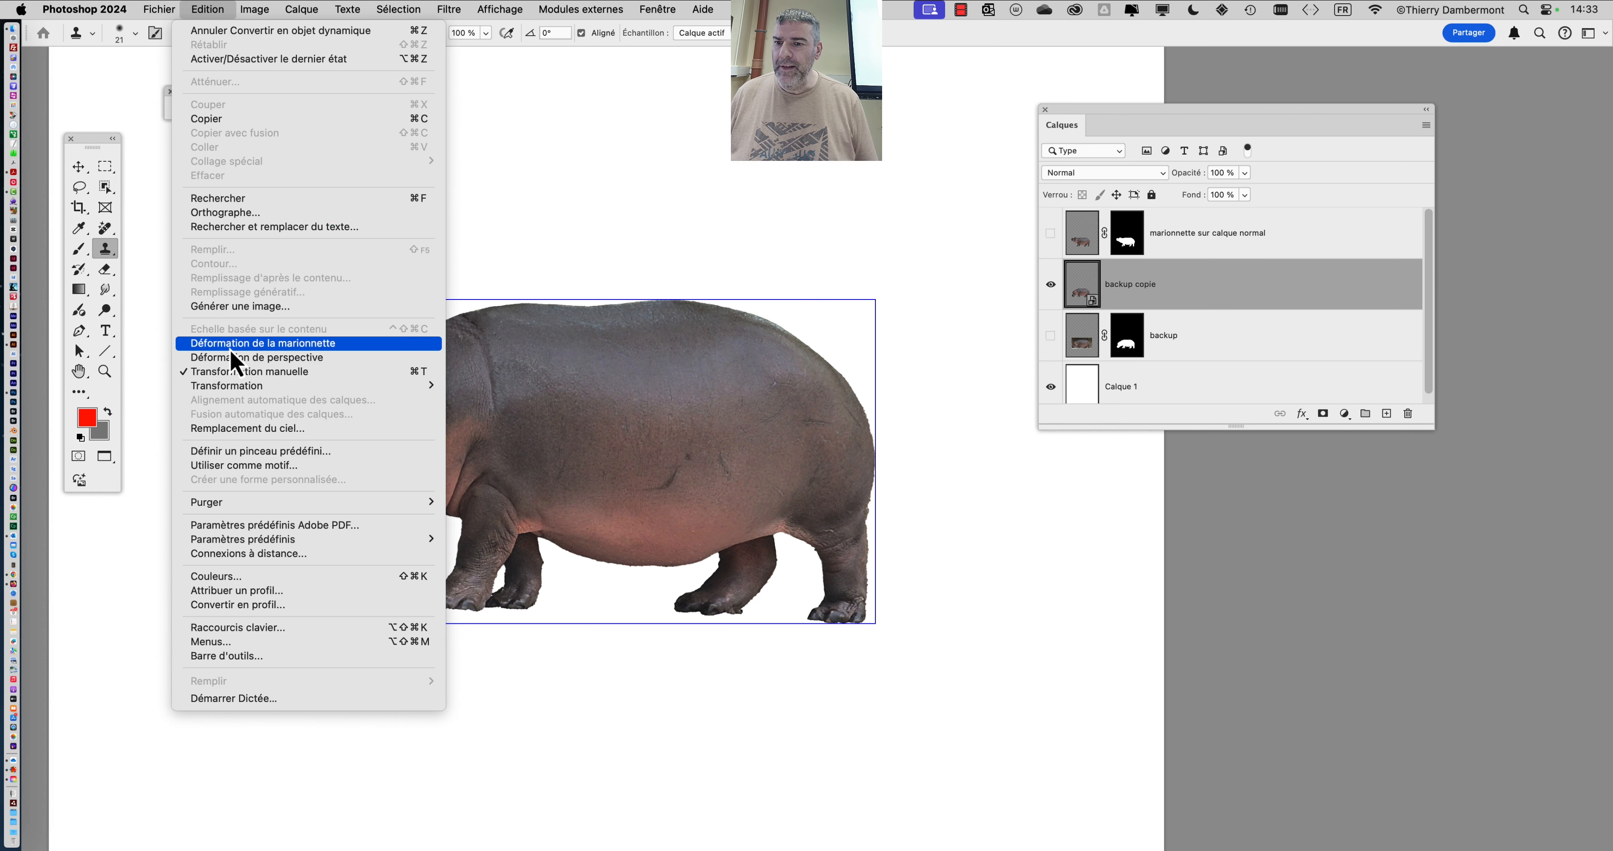
left_click(231, 346)
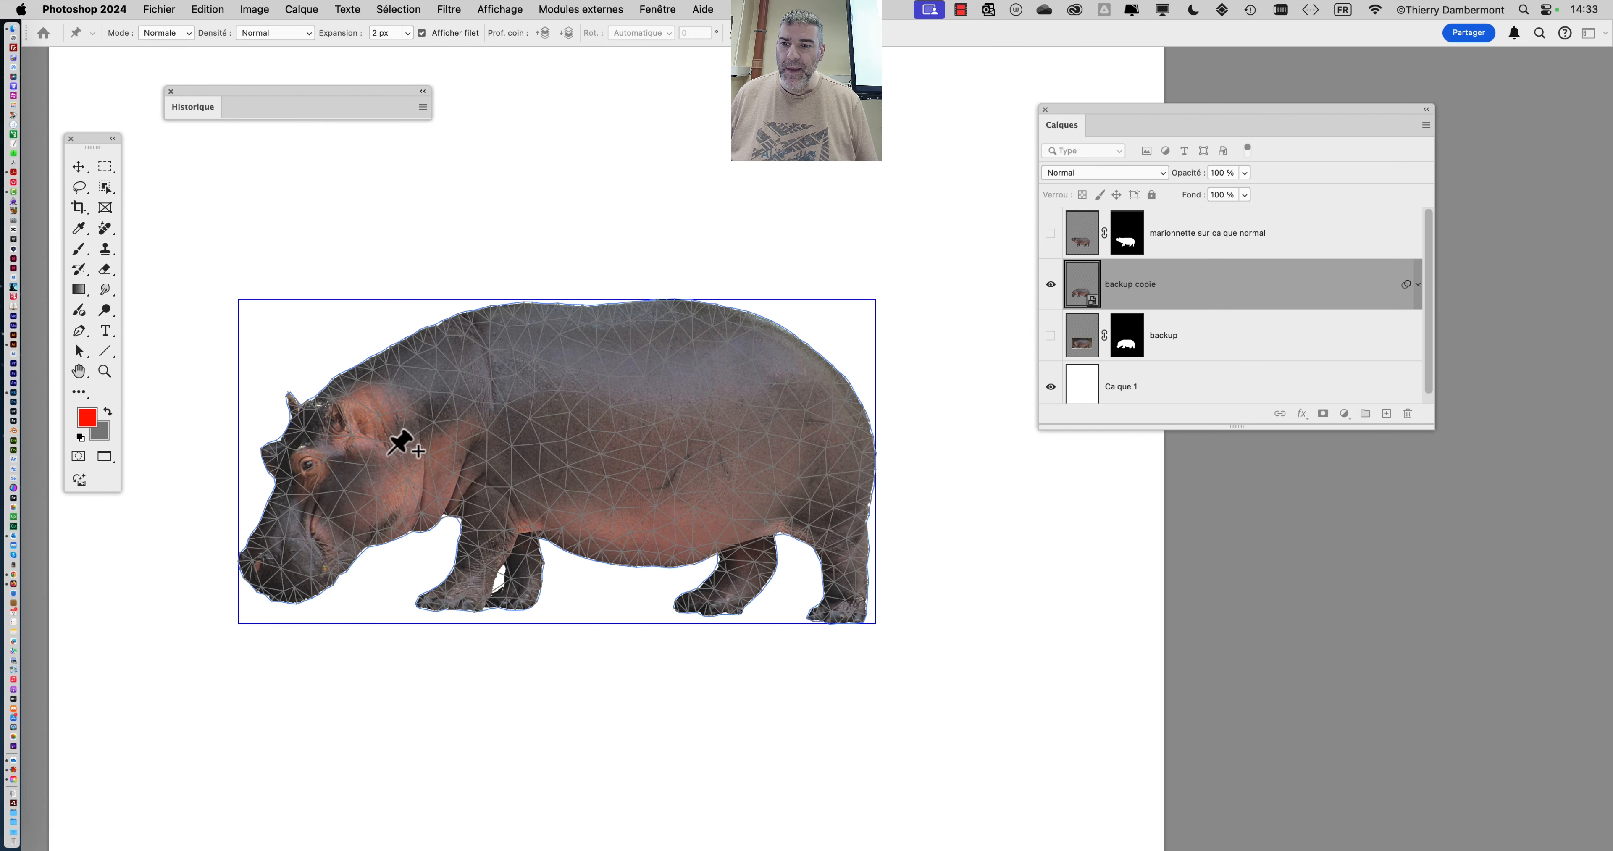
left_click(426, 466)
left_click(515, 504)
left_click(766, 516)
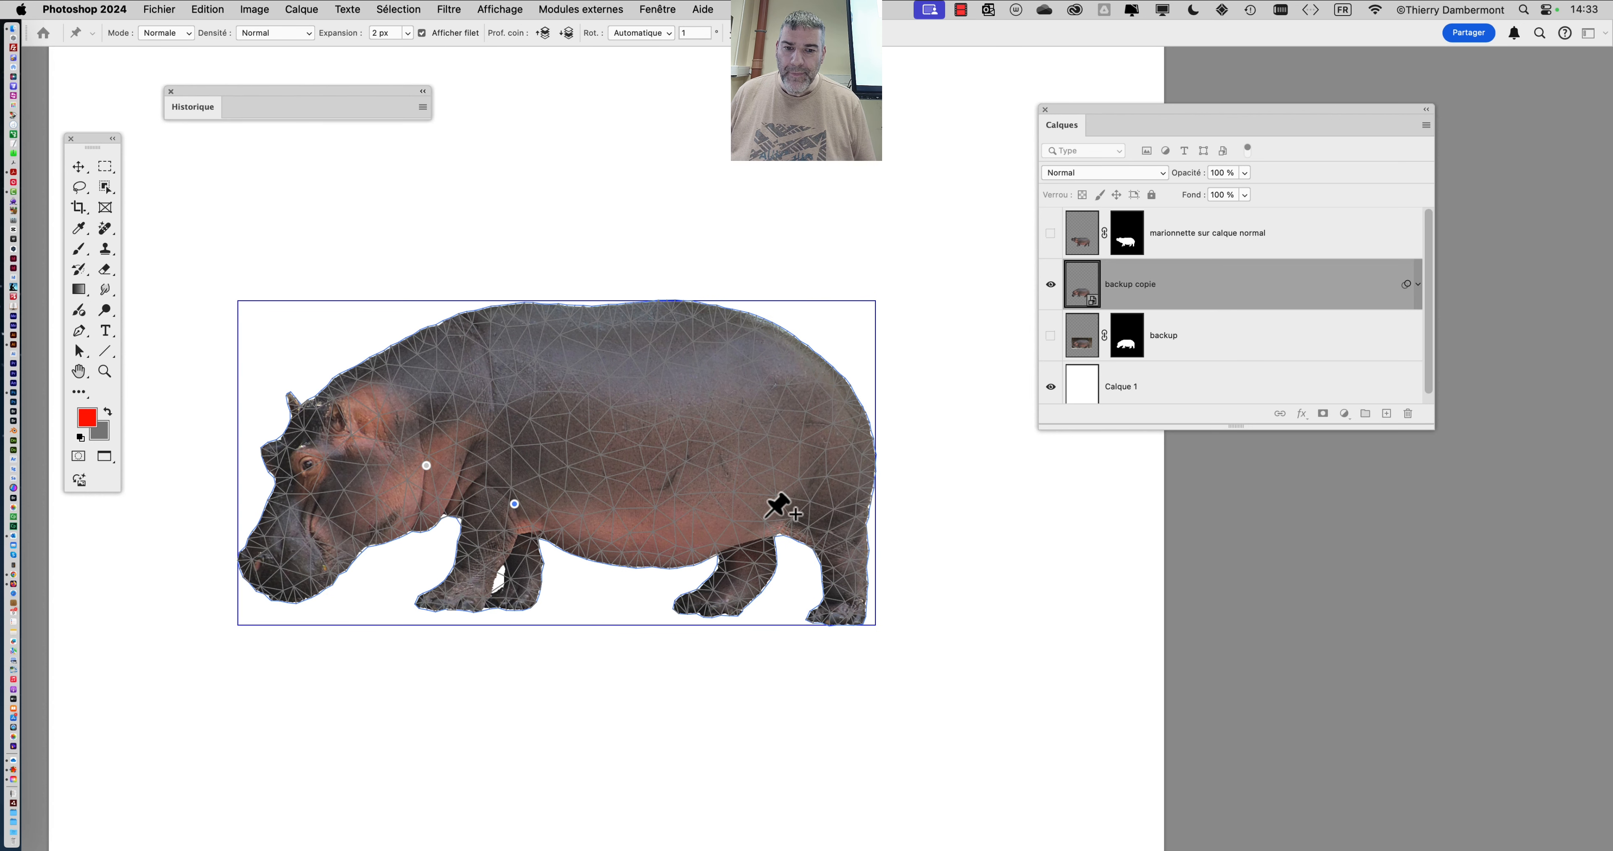
left_click(795, 367)
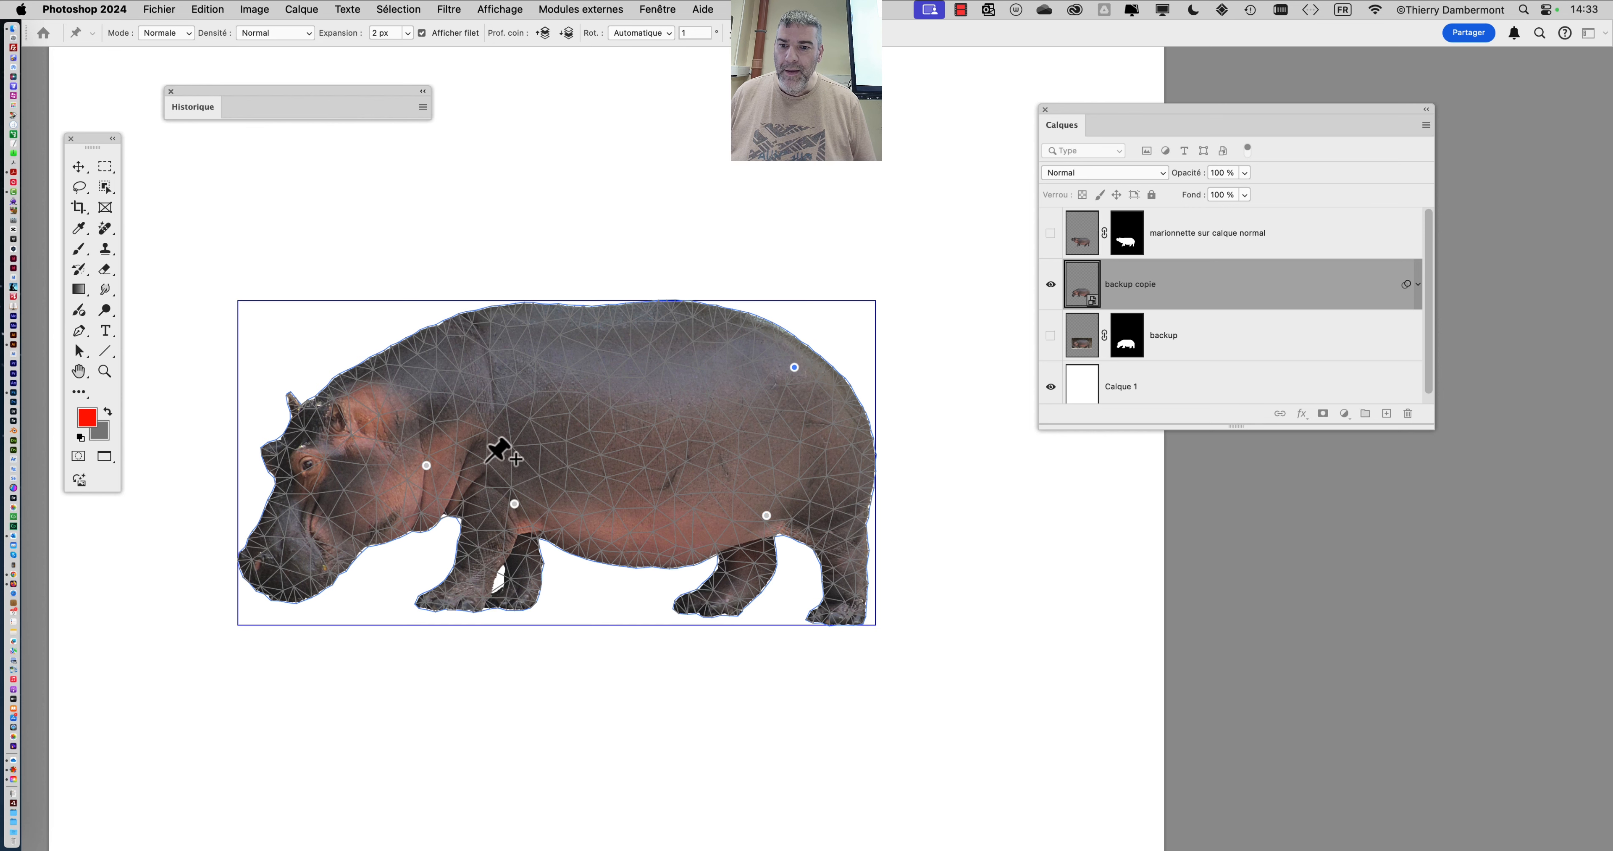
Step: Rotate the neck pin to tilt the hippo's head upward and pull the front foot far down with a pin
left_click(425, 466)
left_click_drag(428, 470, 421, 717)
left_click_drag(659, 547, 666, 324)
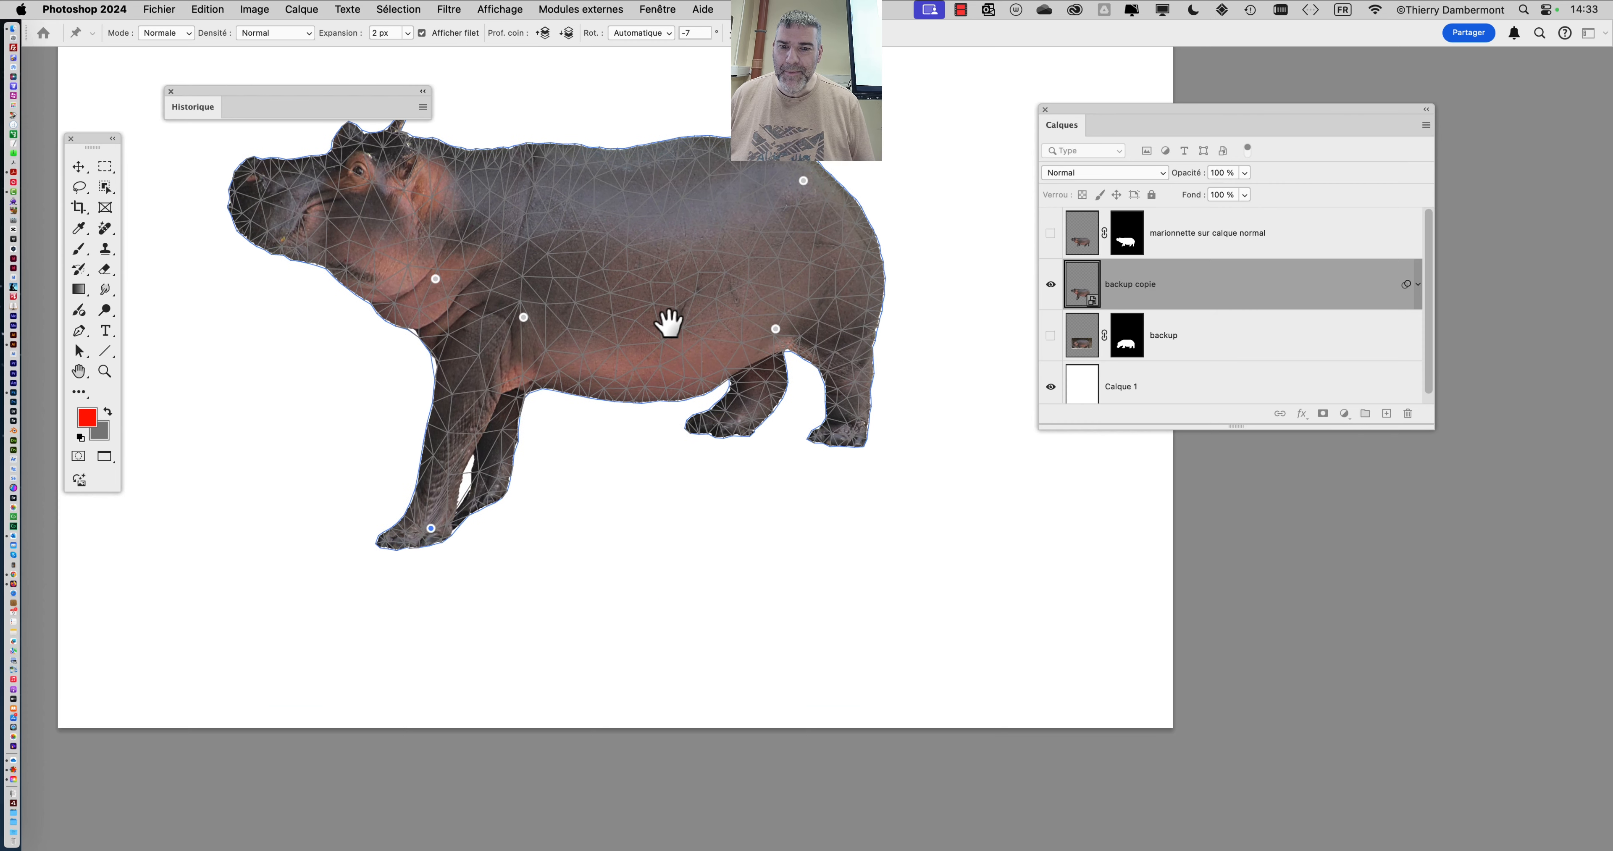
Step: Pull both hind feet down with new pins so that the hind legs match the lengthened front legs
left_click(776, 327)
left_click(780, 410)
left_click_drag(780, 410, 733, 544)
left_click_drag(864, 436, 854, 549)
mouse_move(729, 540)
left_mouse_down()
mouse_move(738, 558)
mouse_move(725, 539)
left_mouse_up()
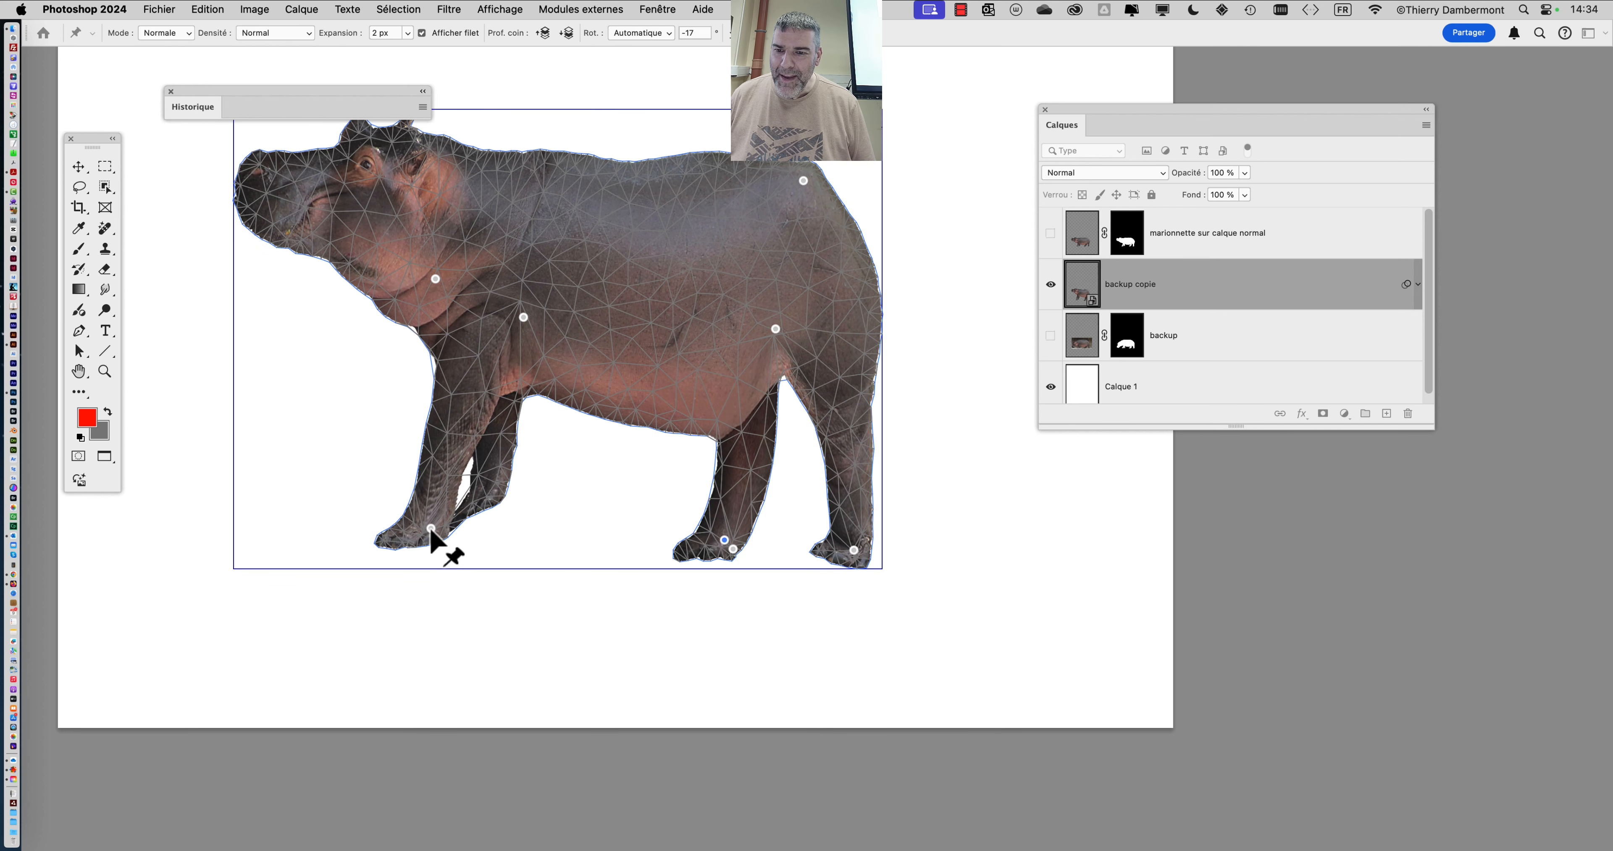
Step: Fine-tune the front foot pin, pull the hippo's belly slightly upward with a new pin, and apply the Puppet Warp
left_click_drag(431, 529, 431, 532)
key("space")
left_click_drag(574, 519, 569, 581)
left_click_drag(682, 459, 668, 416)
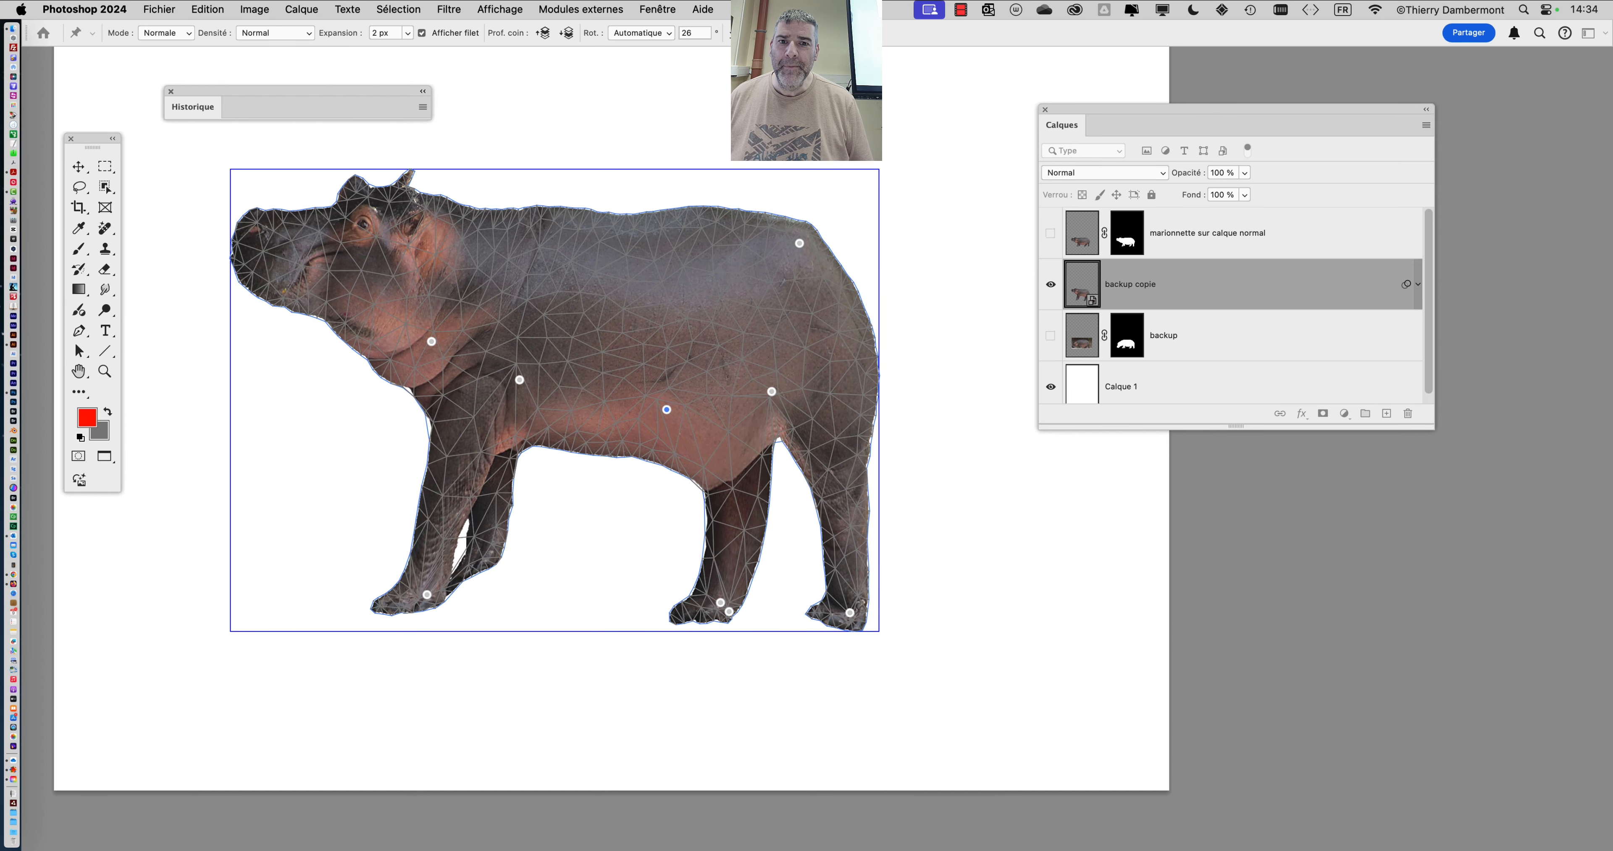
key("Return")
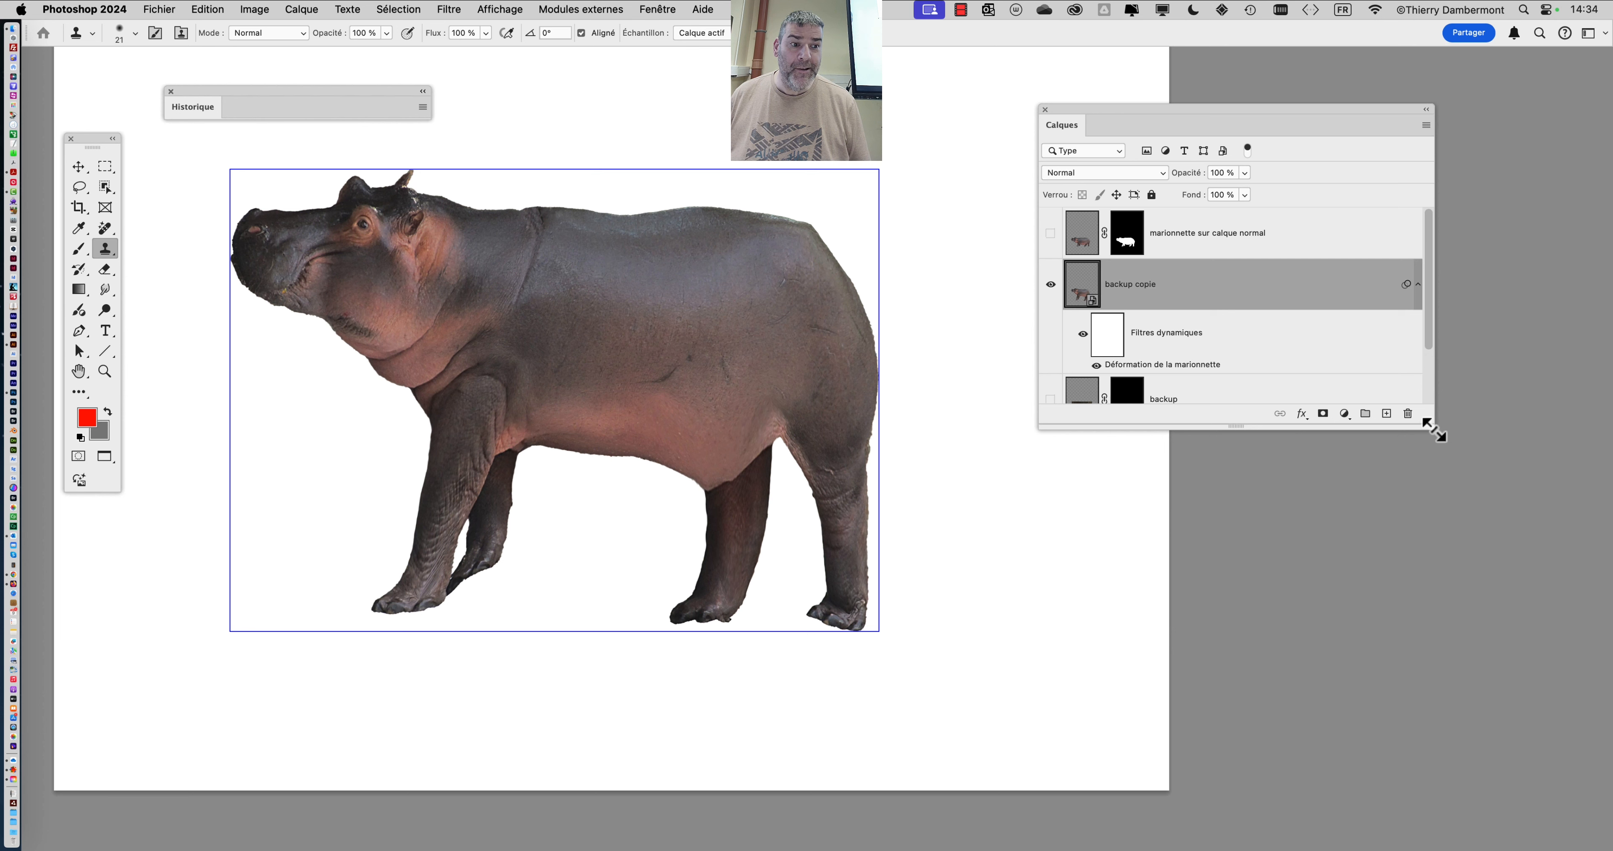
Step: Compare the hippo with and without the warp by toggling the visibility of the Déformation de la marionnette smart filter, leaving it on
left_click_drag(1434, 431, 1440, 593)
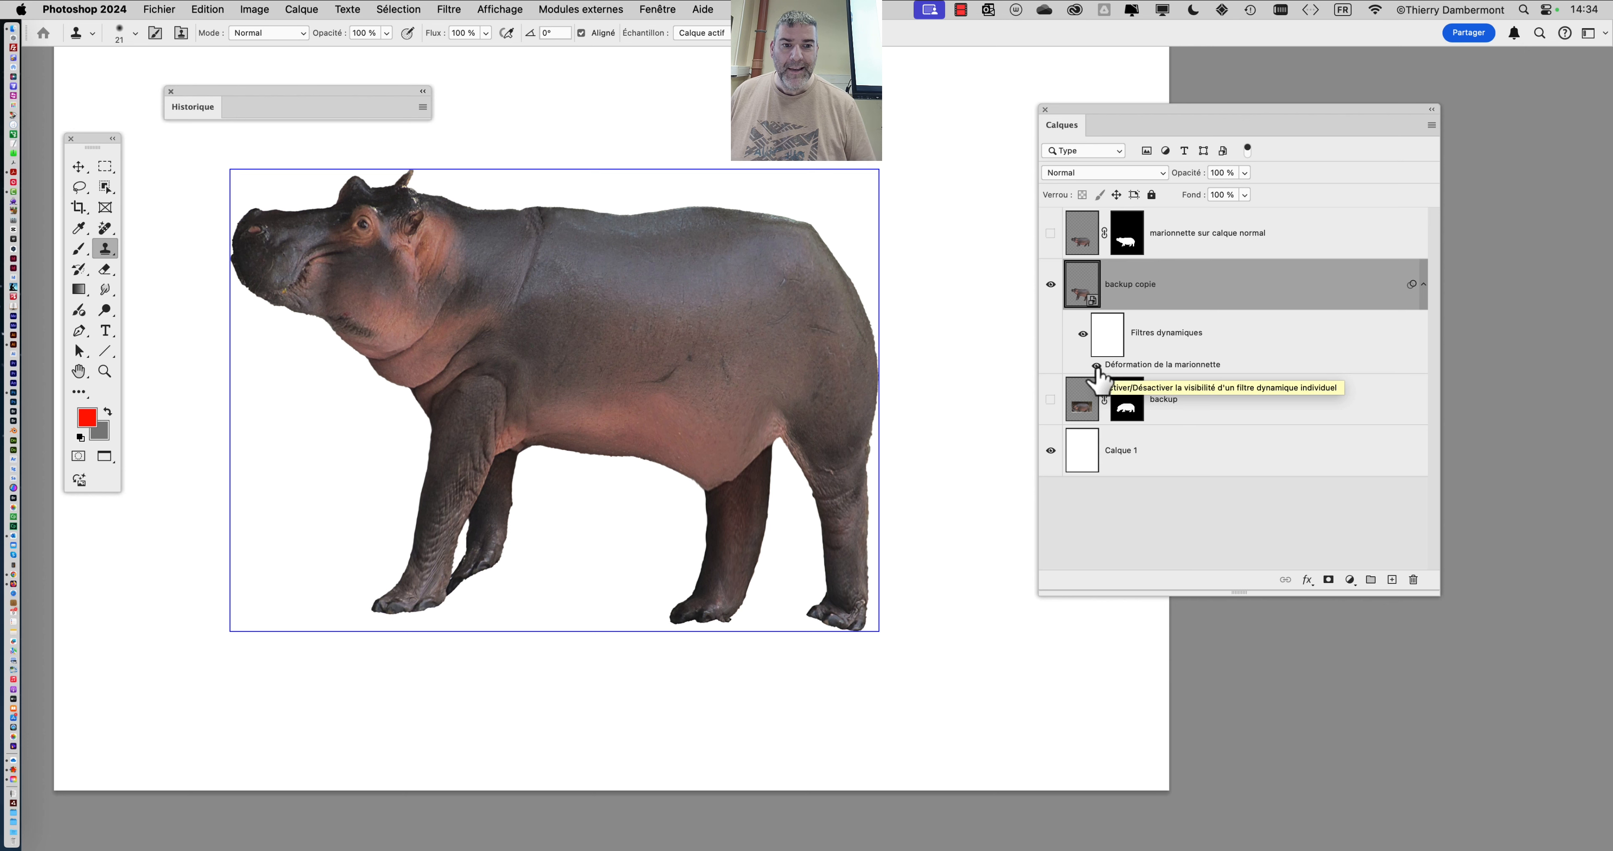
left_click(1097, 367)
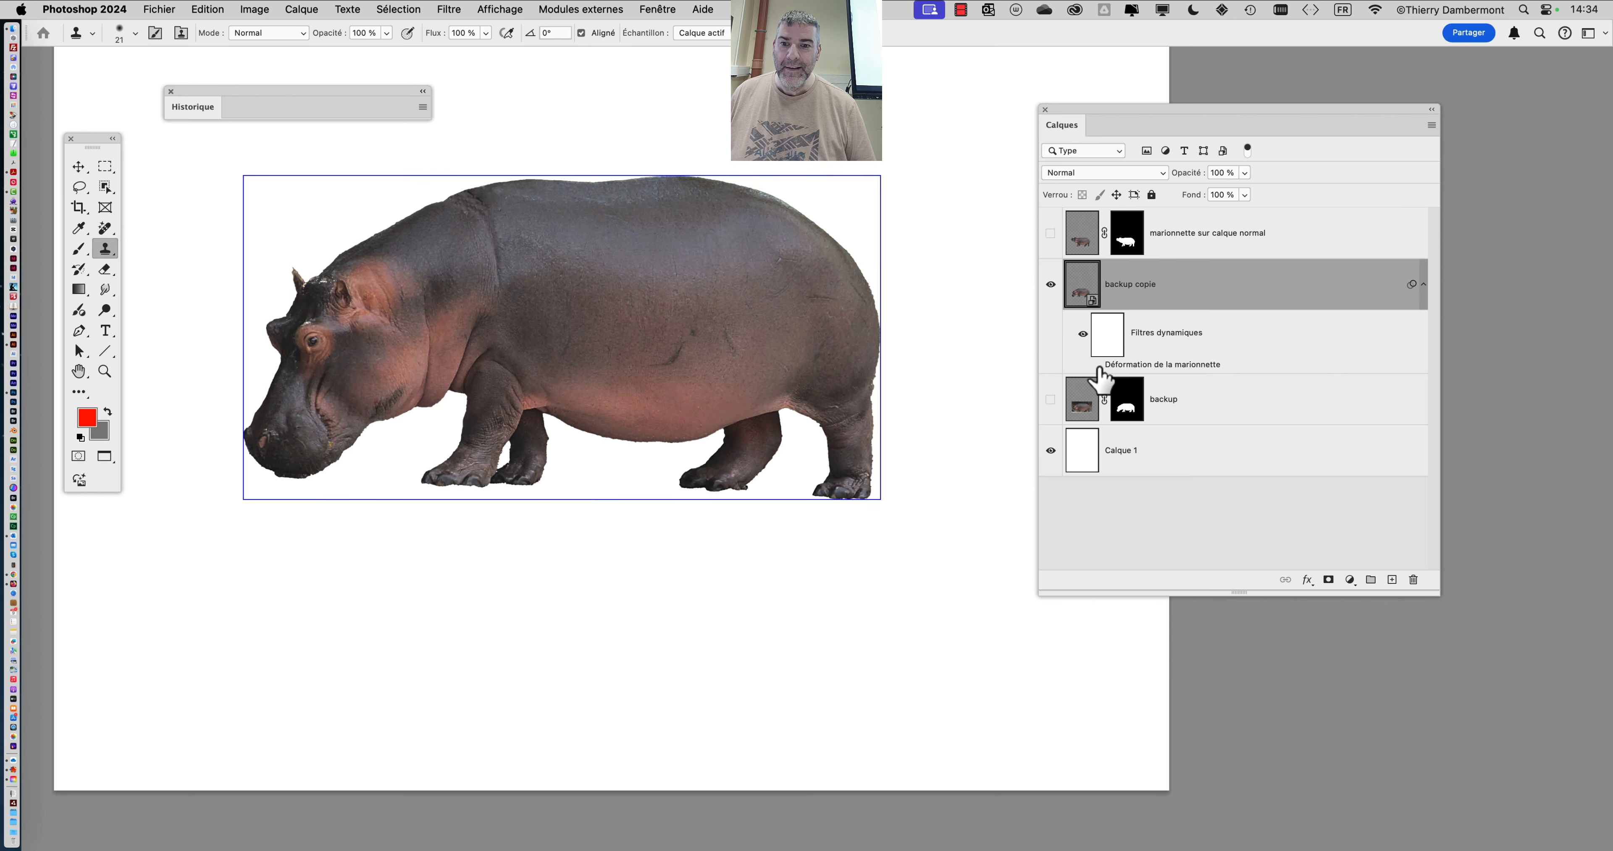
left_click(1099, 370)
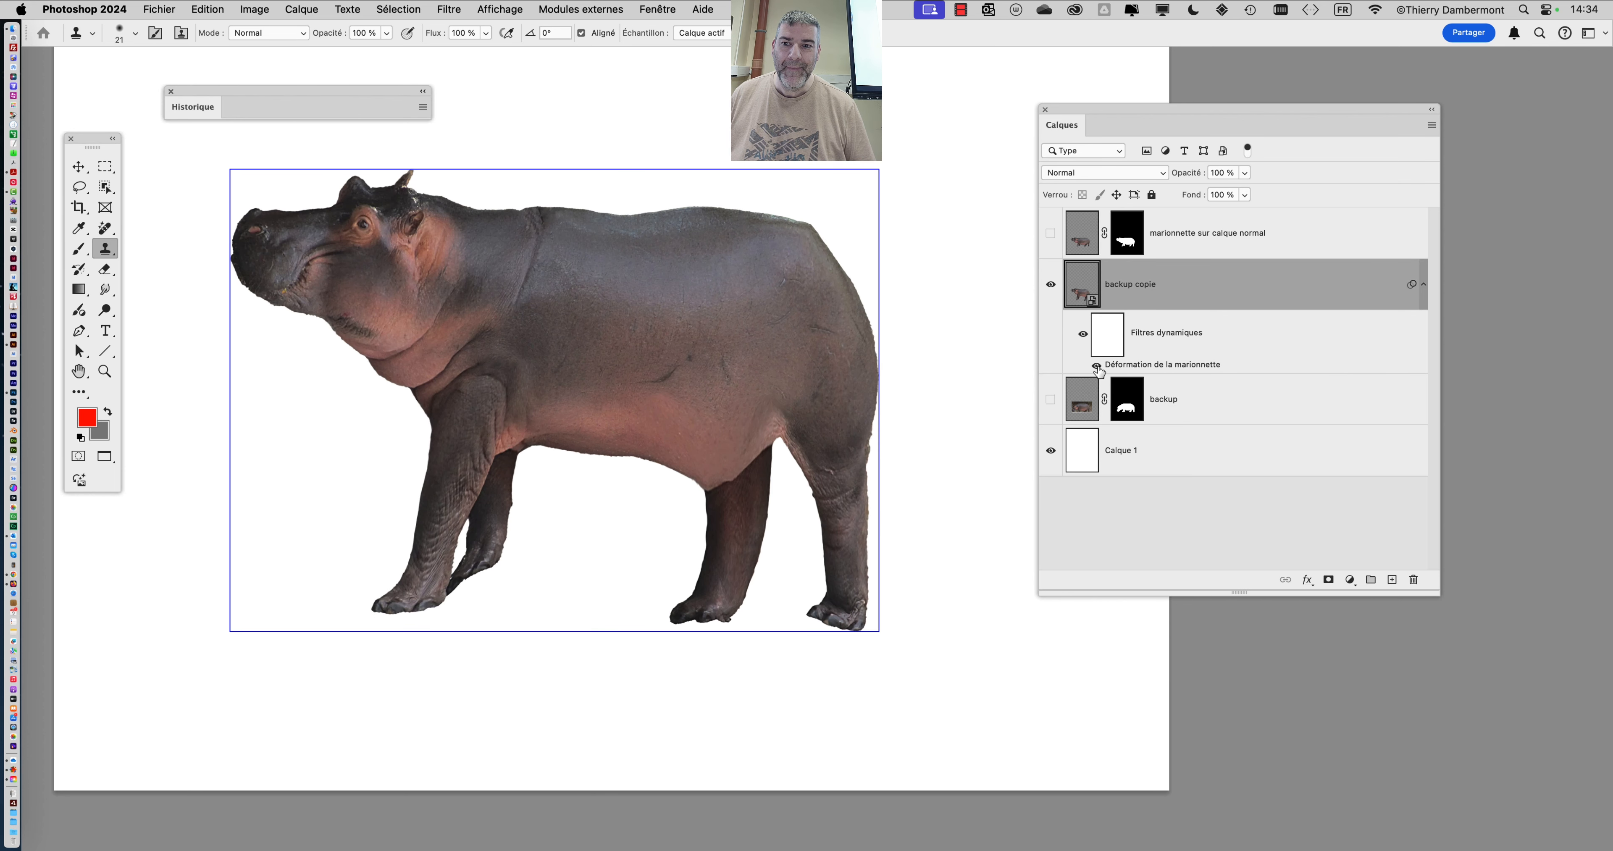
left_click(1098, 369)
left_click(1099, 370)
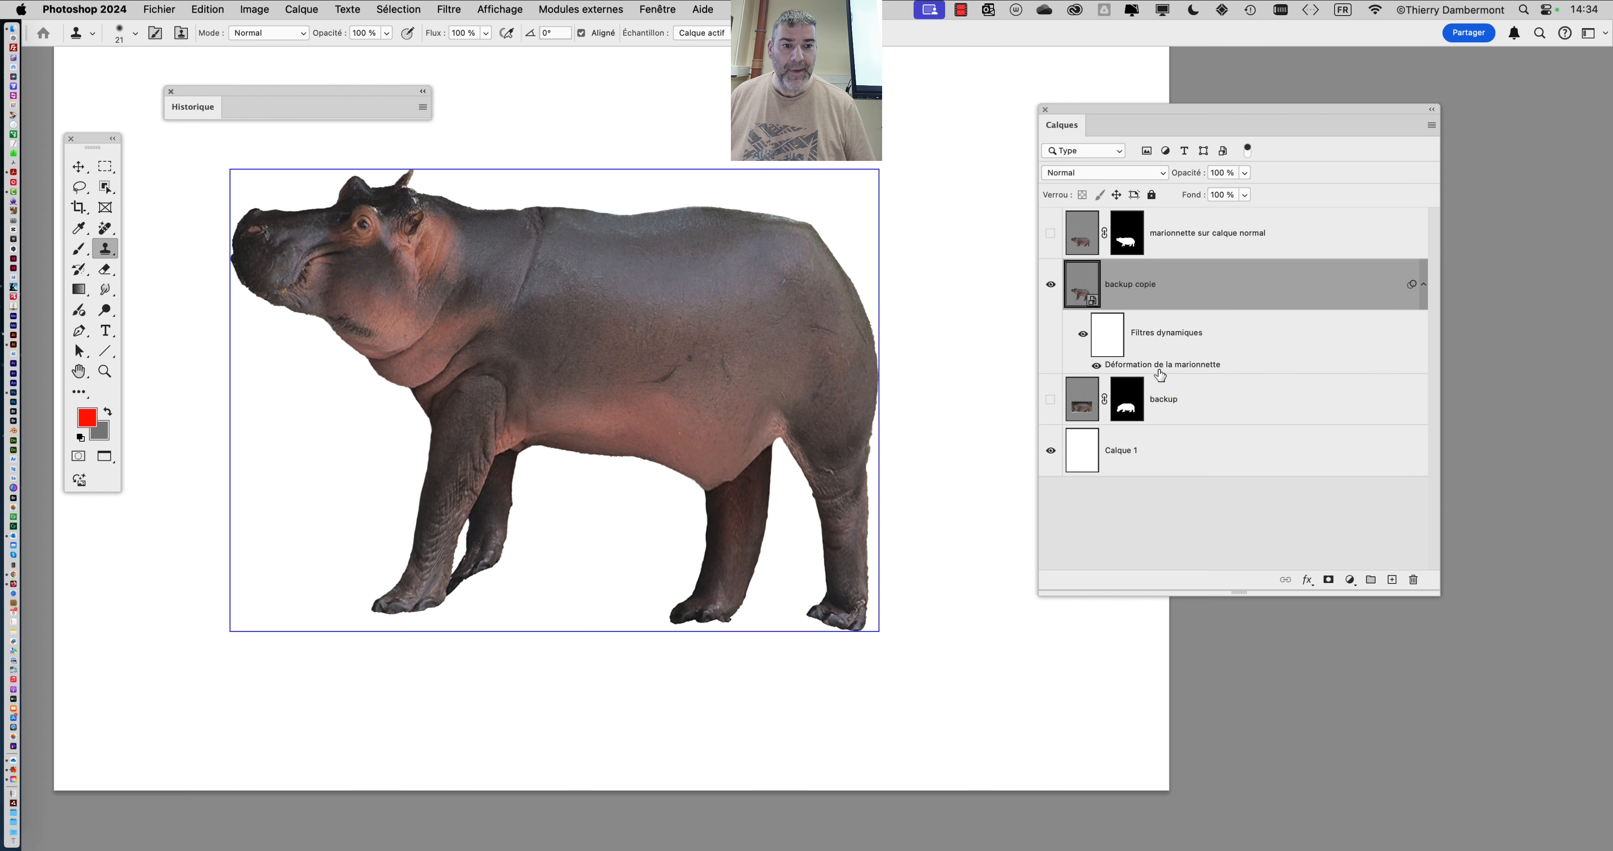
Step: Reopen the Déformation de la marionnette smart filter on the backup copie layer for editing
double_click(1157, 368)
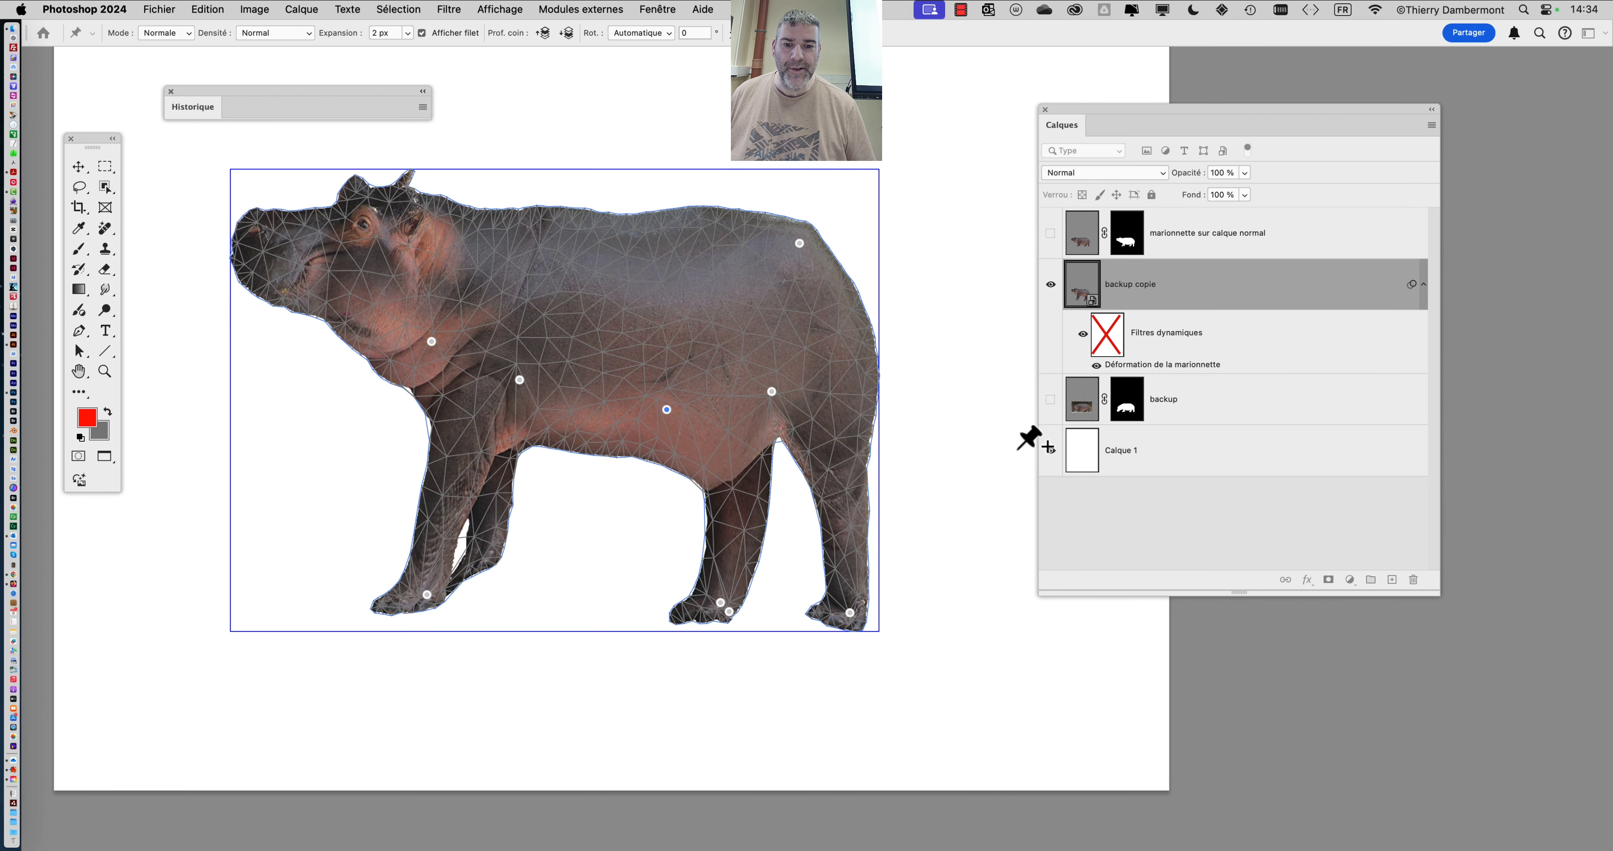